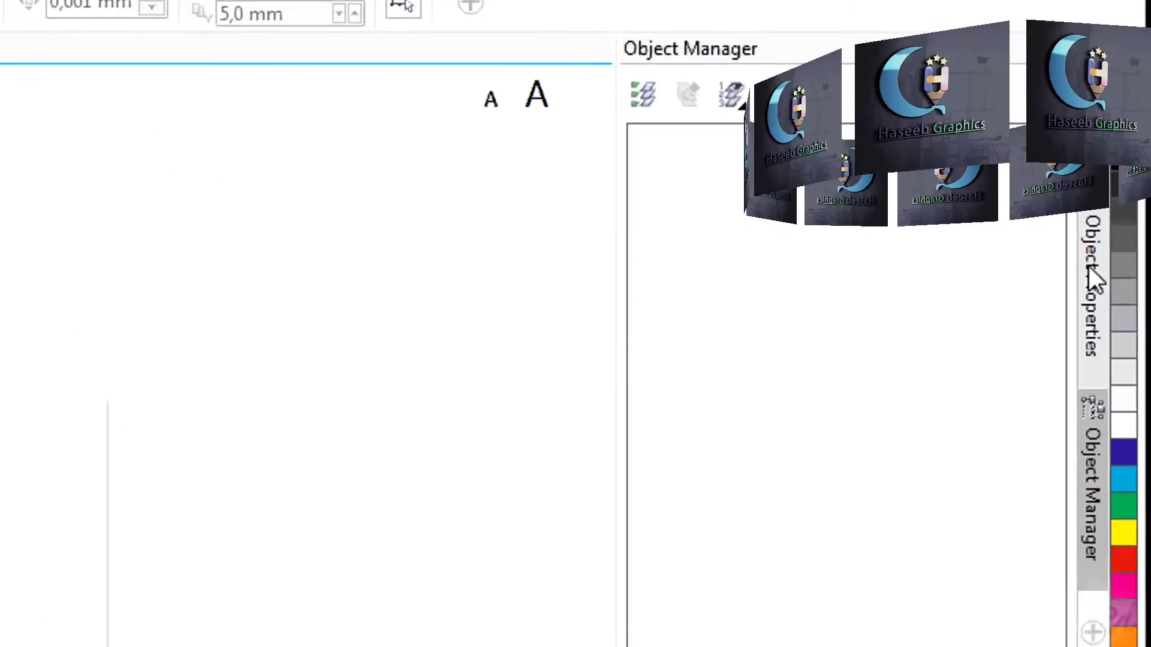
Step: Open the Hints docker and read through the Drawing lines topic's list of curve tools
left_click(1085, 105)
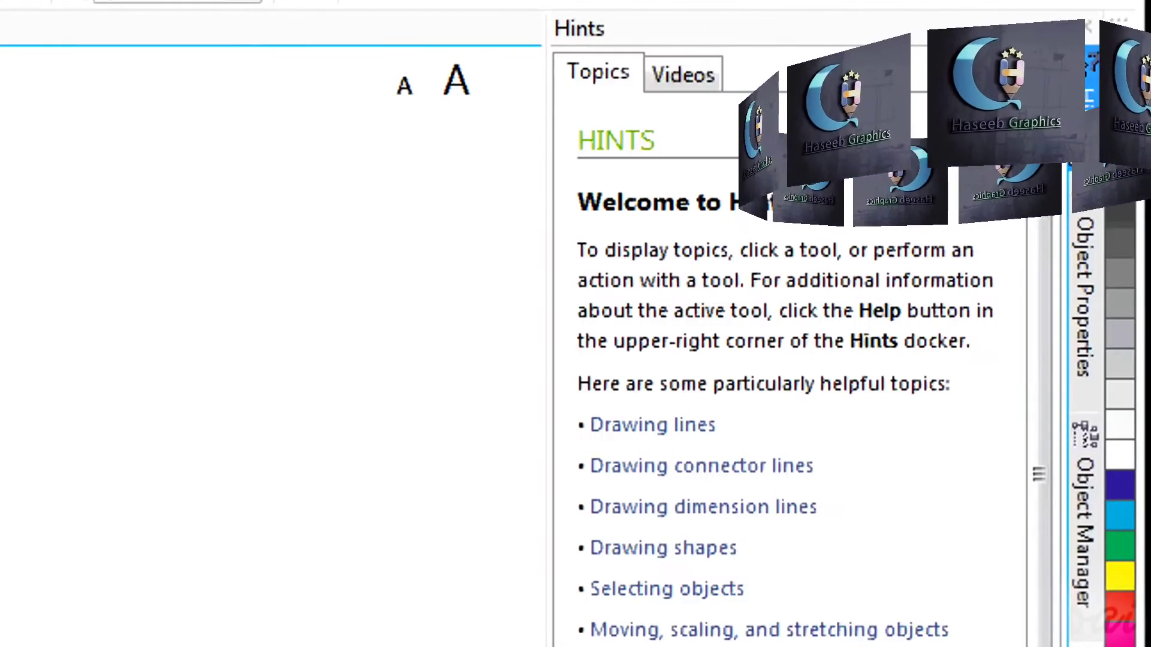
left_click(681, 428)
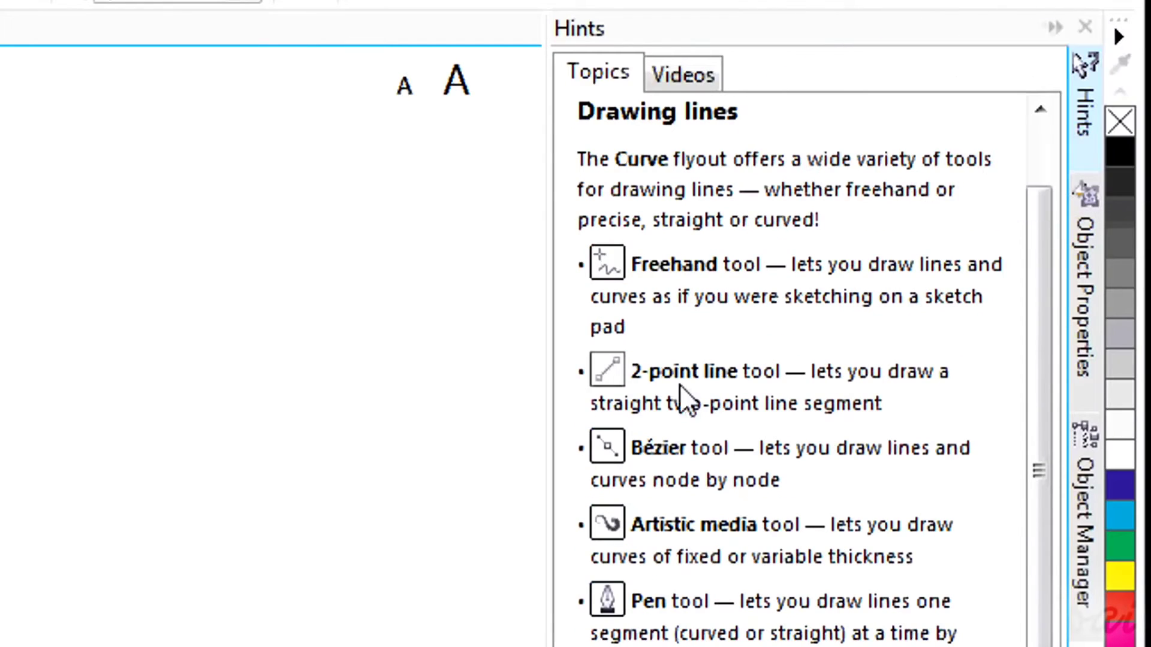
scroll(729, 494, "down", 2)
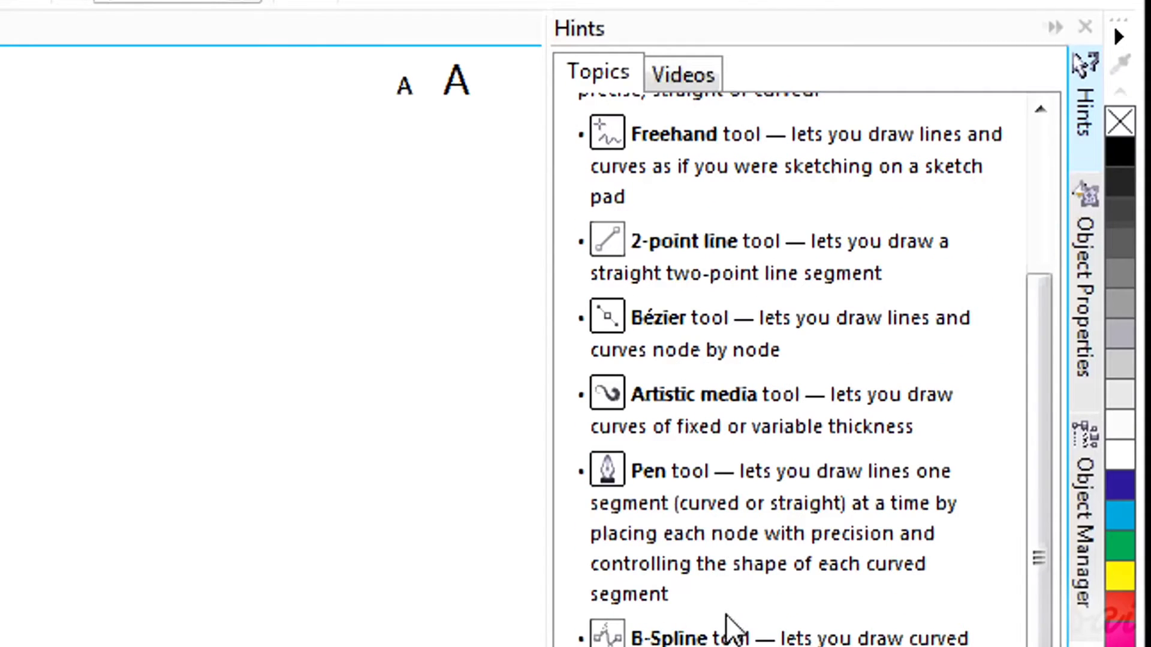
scroll(727, 624, "down", 2)
left_click(1087, 83)
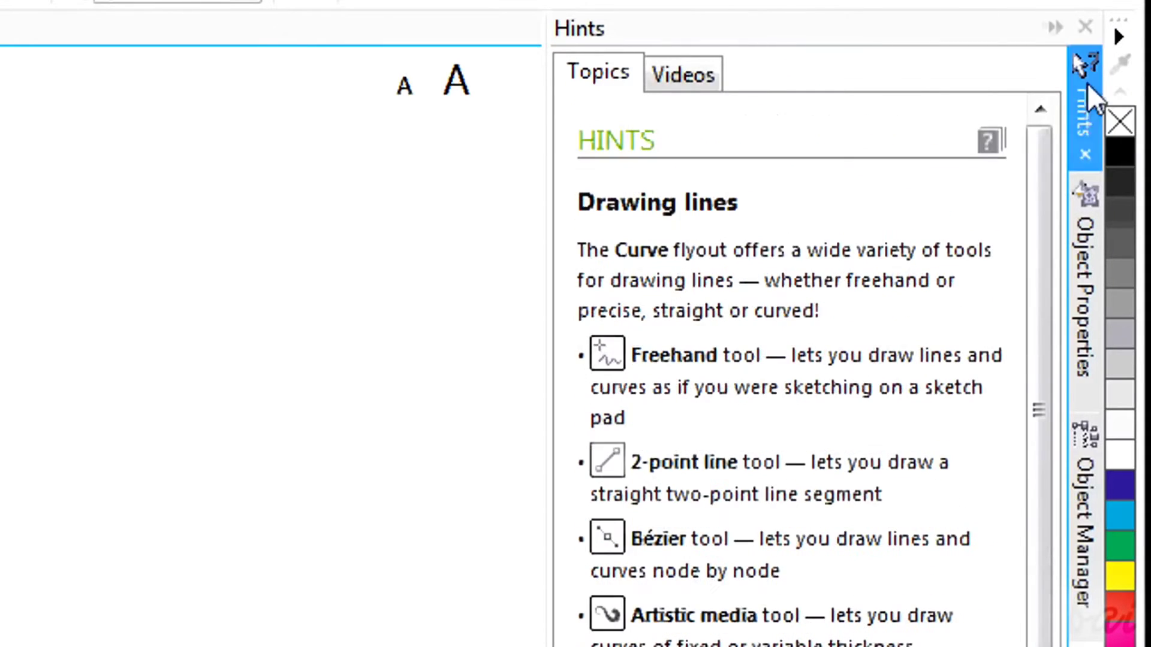
Step: Close the Hints docker and restore it to the docker area
left_click(1086, 155)
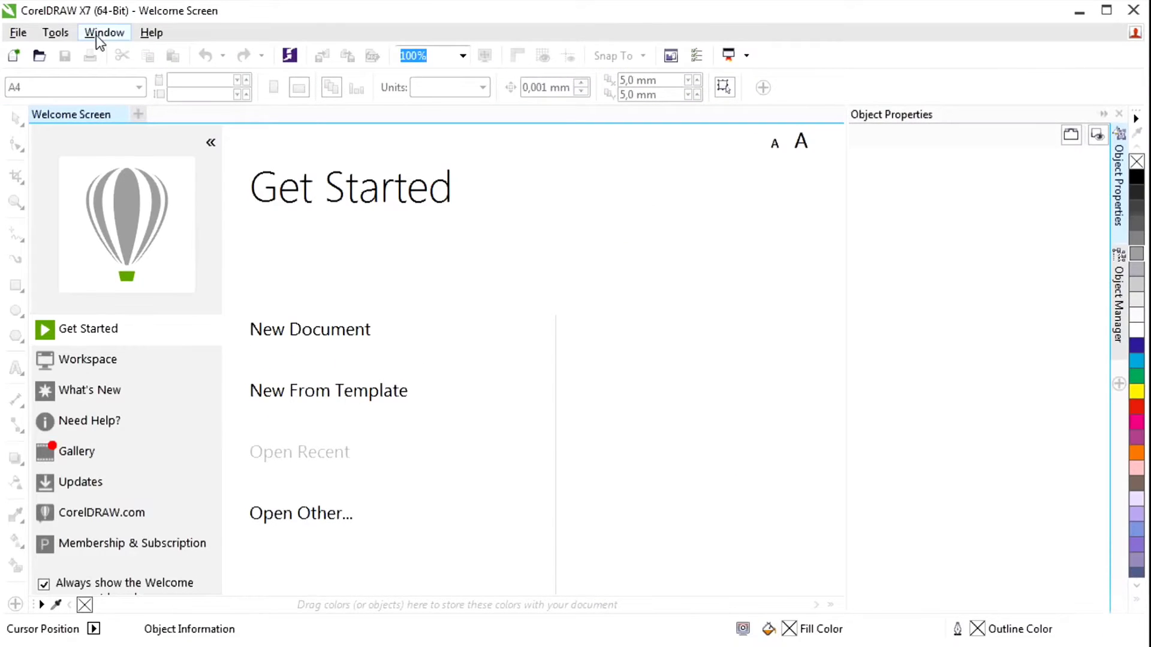
left_click(95, 35)
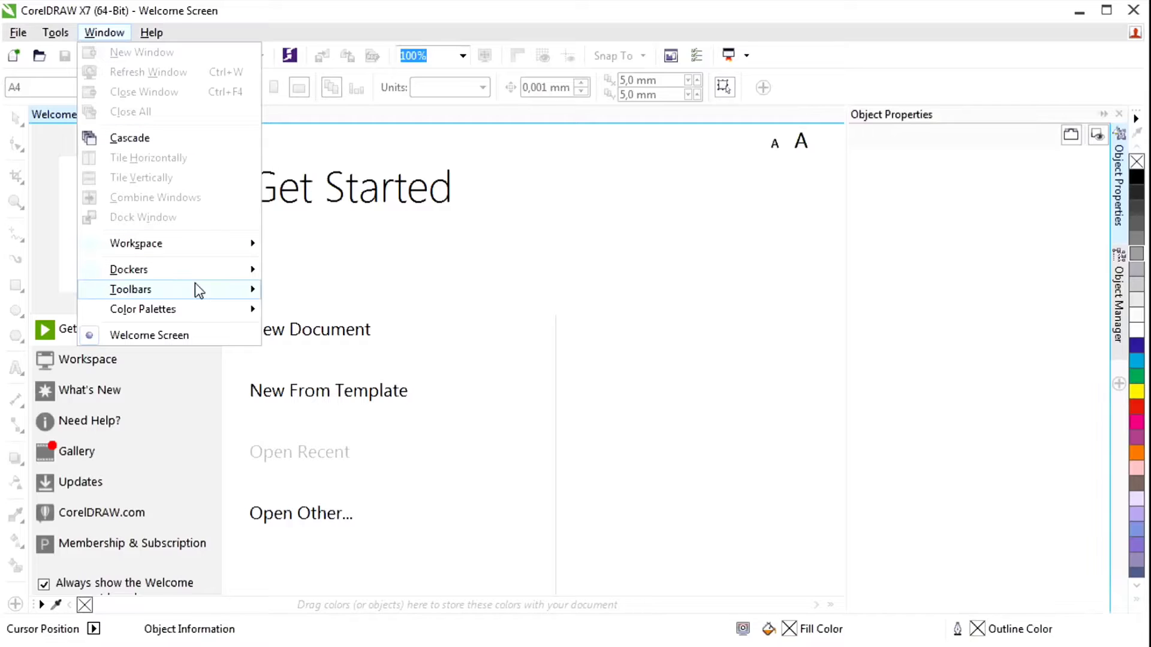
mouse_move(196, 268)
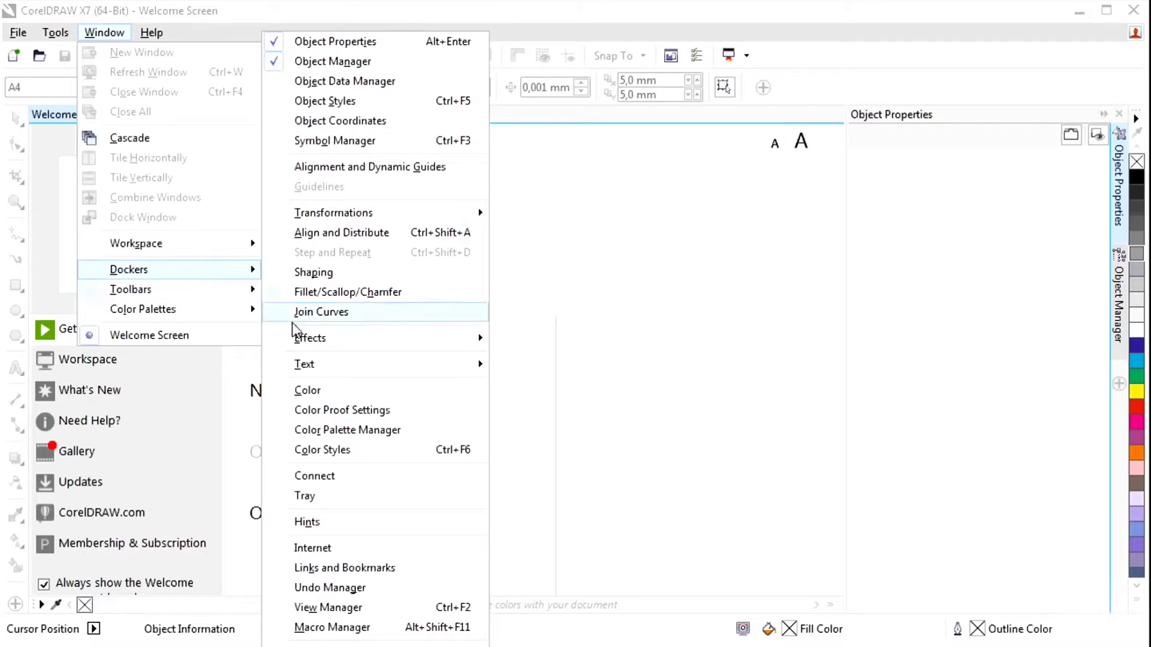
left_click(362, 523)
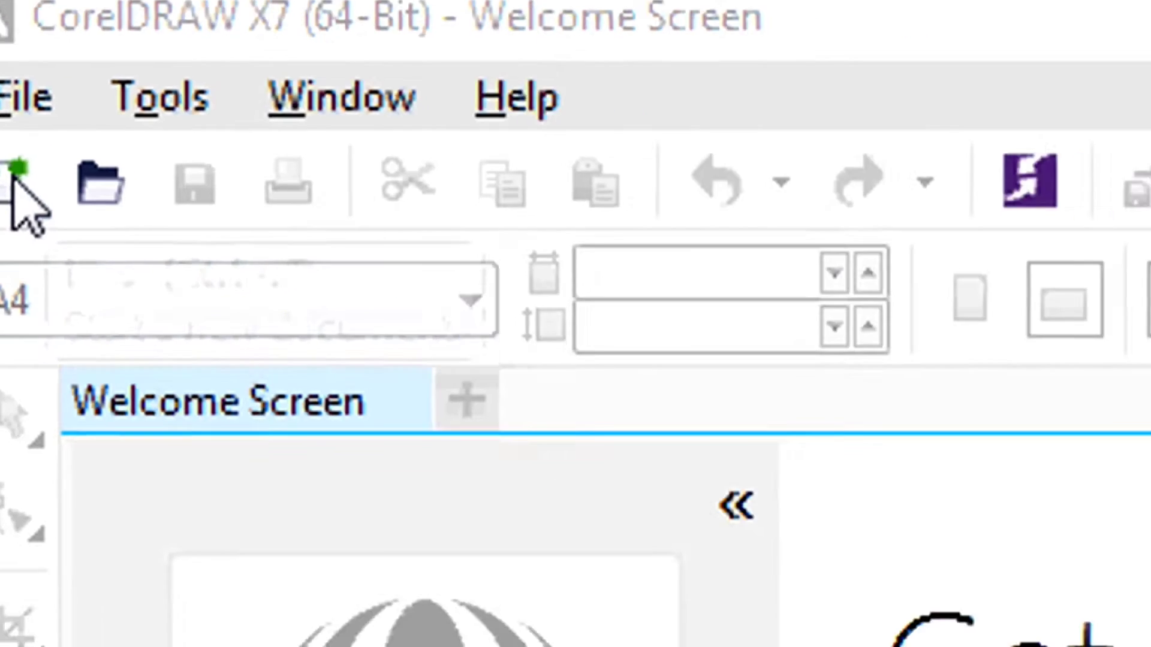
Step: Start a new document and try changing the number of pages, returning it to 1
left_click(67, 231)
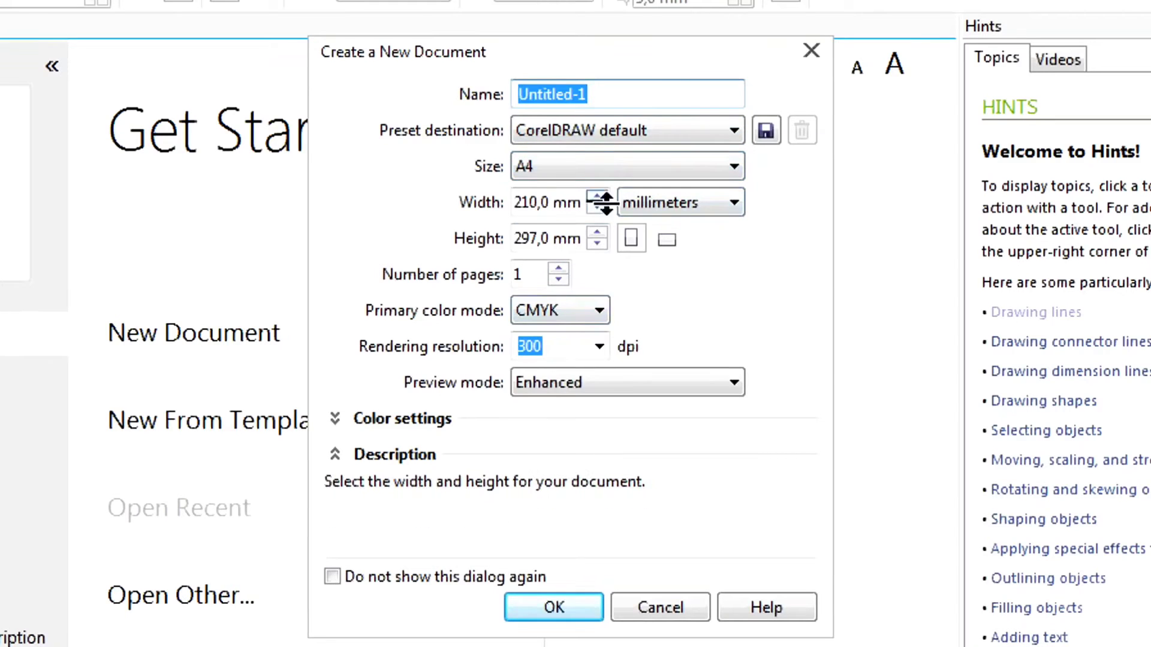
left_click(557, 268)
left_click(557, 268)
left_click(559, 280)
left_click(558, 281)
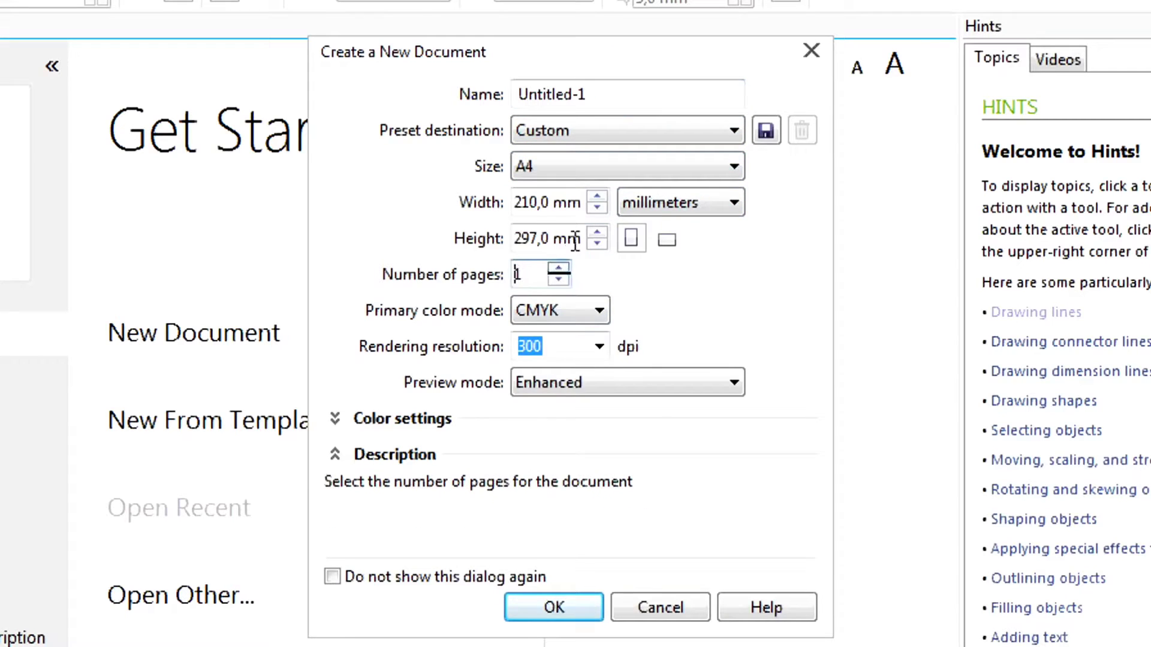
Step: Switch the new document's units to inches and increase the page width and height
left_click(677, 202)
left_click(688, 223)
left_click(597, 196)
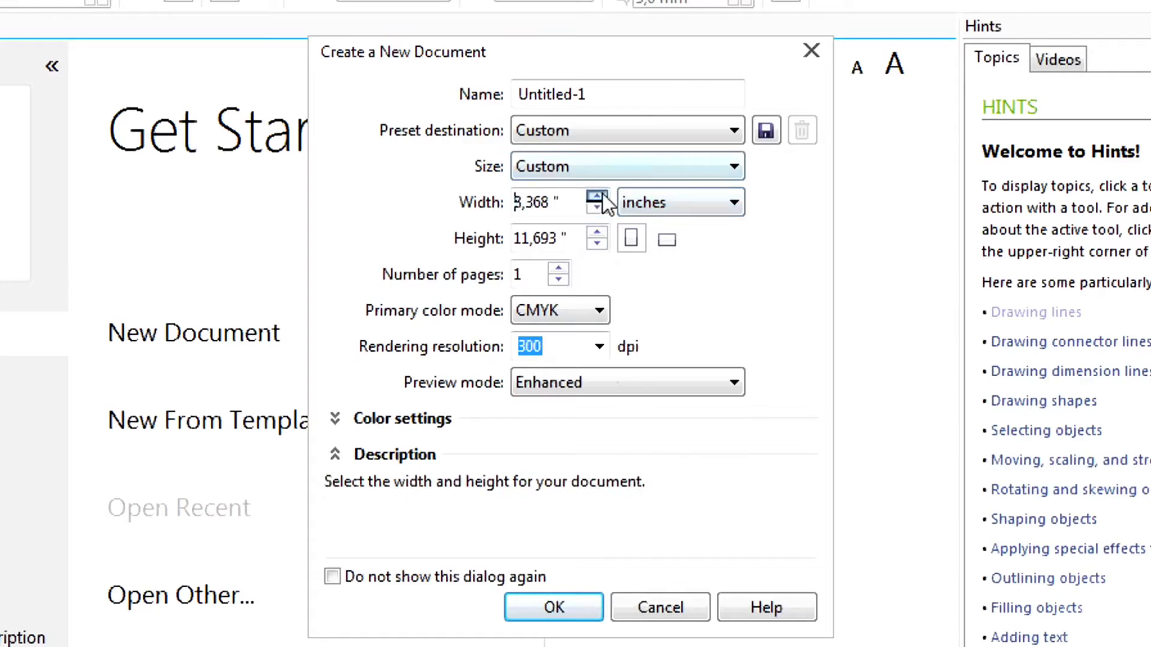
left_click(596, 196)
left_click(597, 197)
left_click(597, 233)
left_click(597, 233)
Step: Set the page size to A4 in millimeters and create the document
left_click(648, 171)
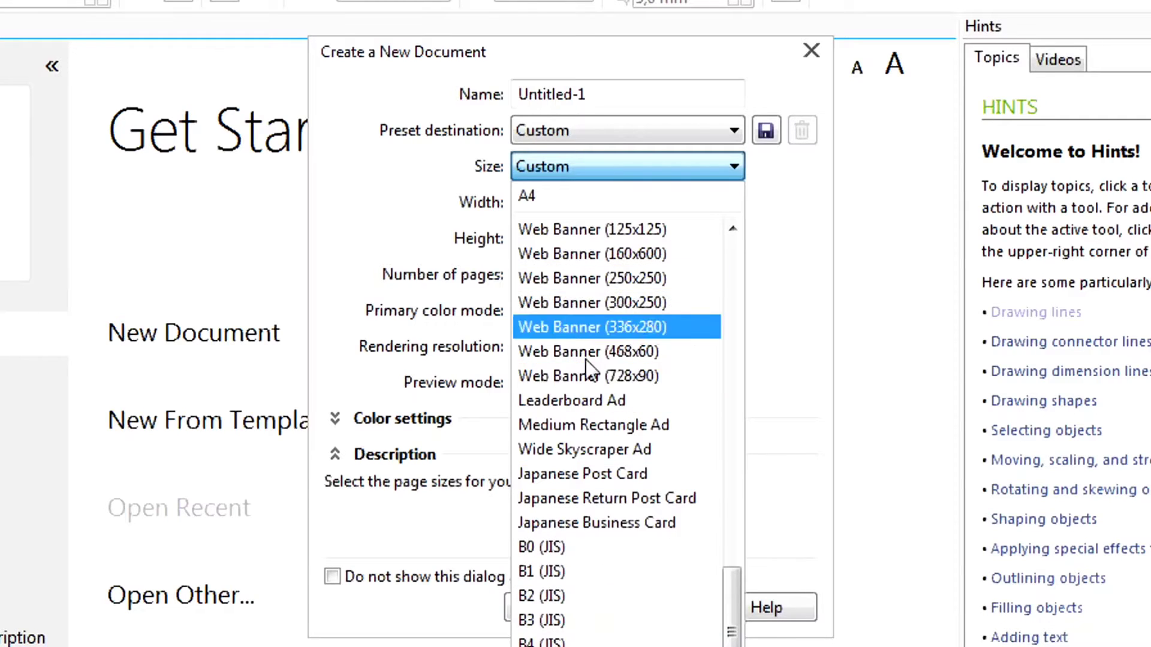
left_click(582, 572)
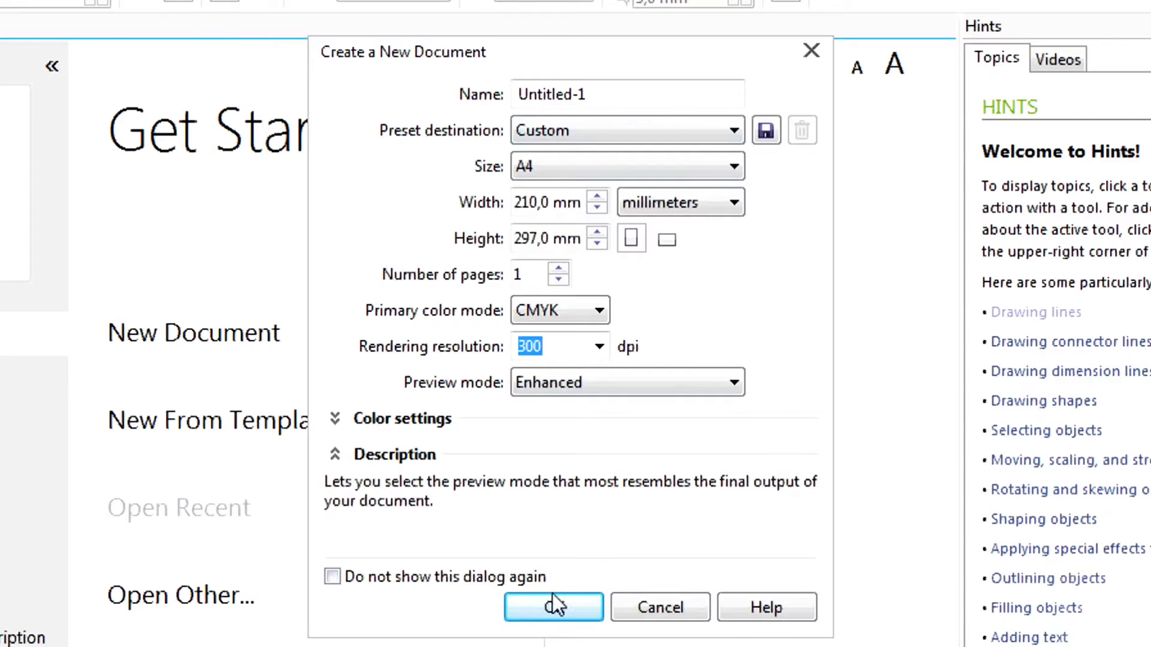
left_click(556, 607)
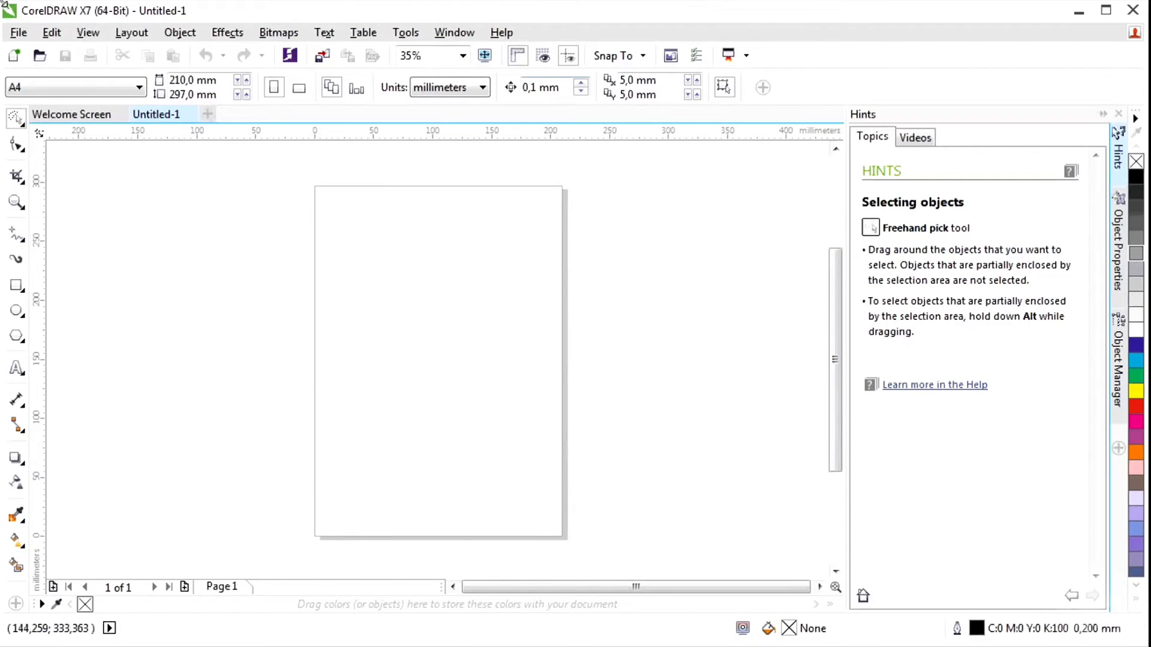
left_click(18, 33)
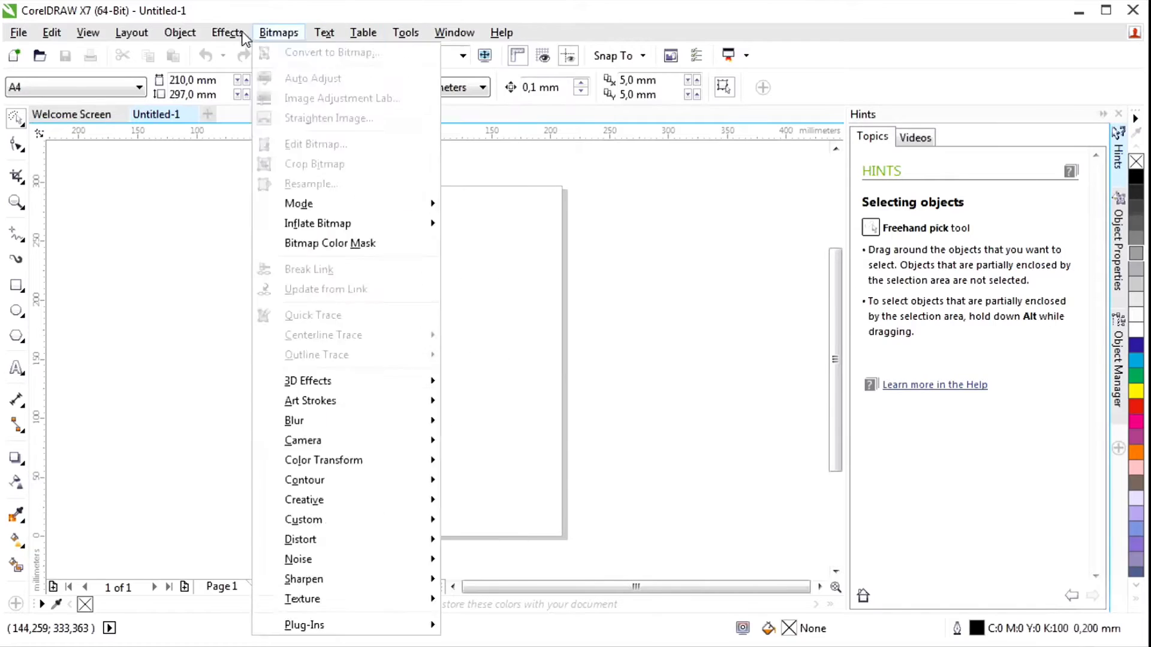
left_click(162, 11)
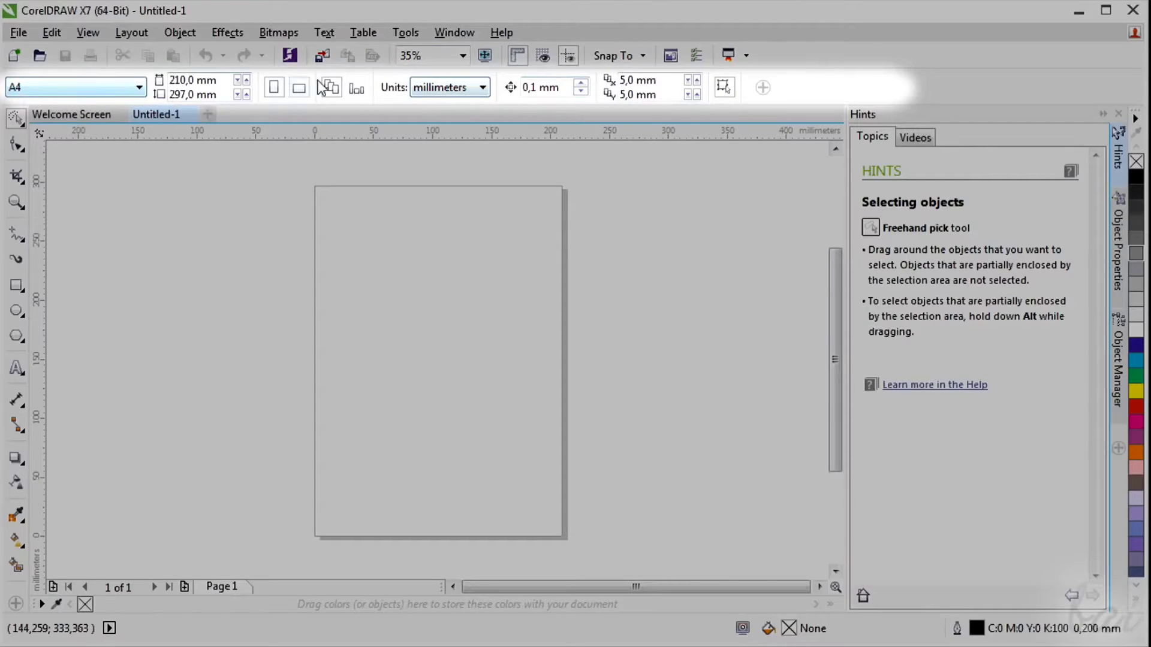
Step: Activate the Shape, Crop, Zoom, Freehand and Artistic Media tools in turn to examine the property options of each
left_click(17, 144)
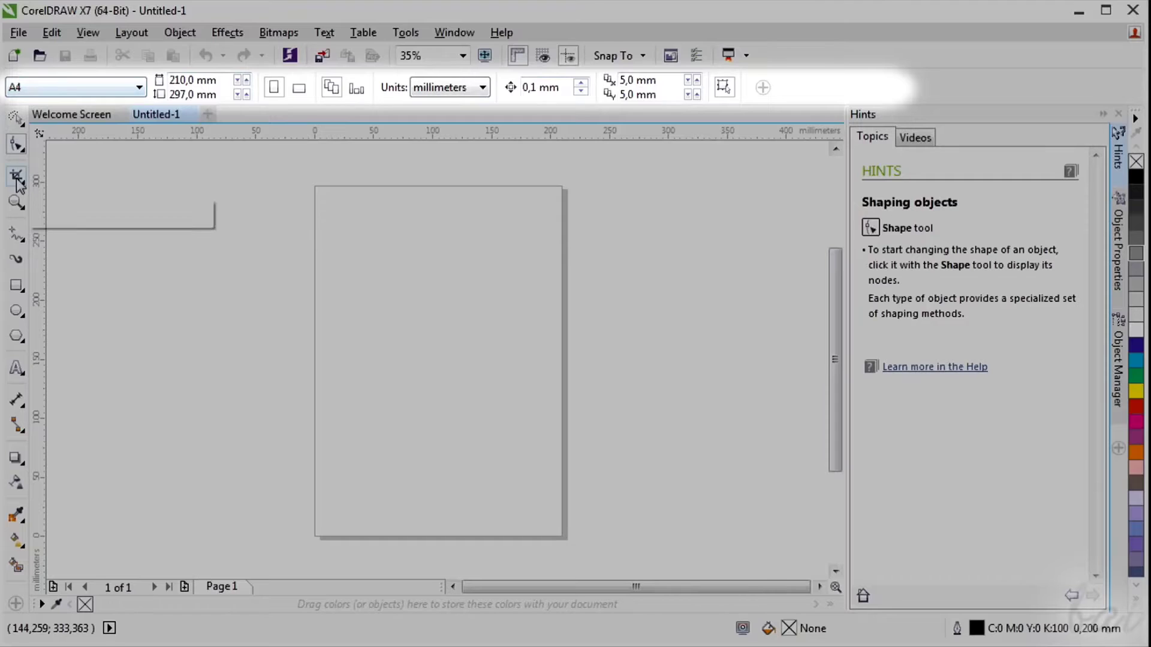
left_click(17, 181)
left_click(18, 205)
left_click(16, 235)
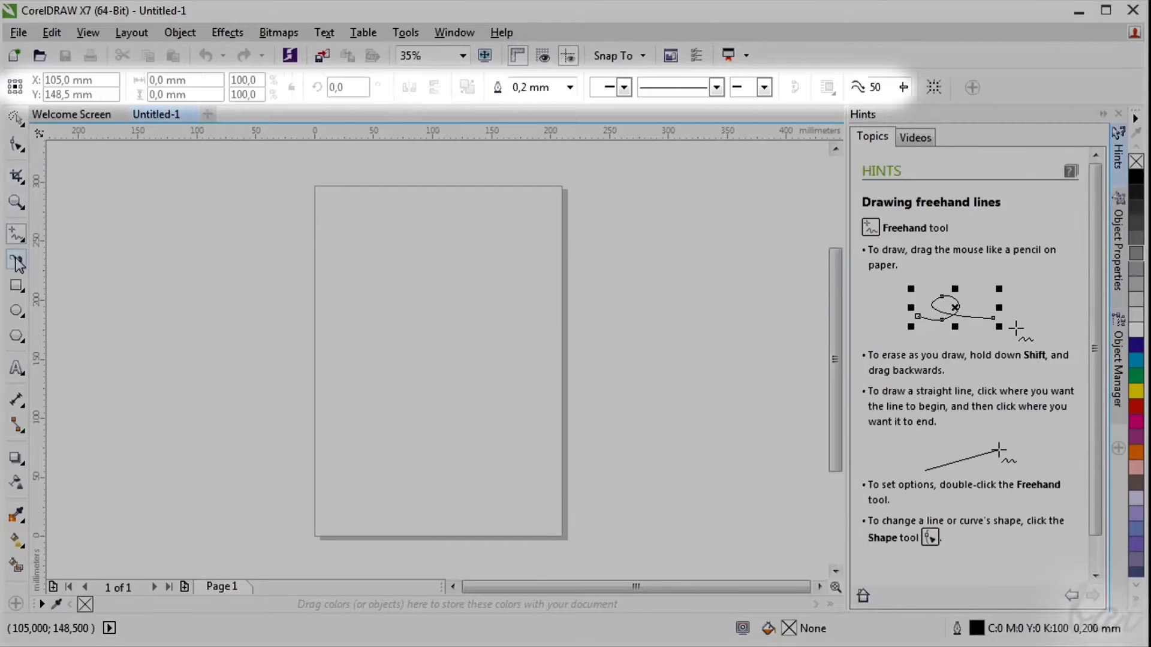
left_click(17, 259)
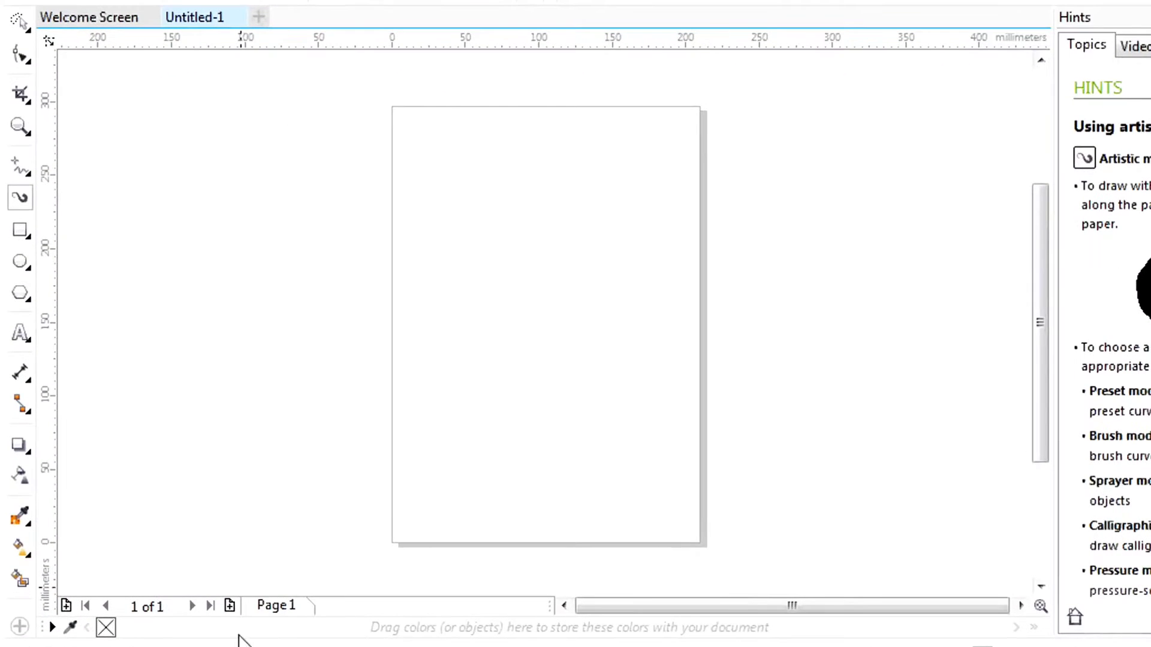
Step: Draw a freehand curve on the upper part of the page and review the Object Properties, Object Manager and Hints dockers
left_click(19, 168)
mouse_move(478, 191)
left_mouse_down()
mouse_move(558, 225)
mouse_move(548, 177)
mouse_move(477, 188)
left_mouse_up()
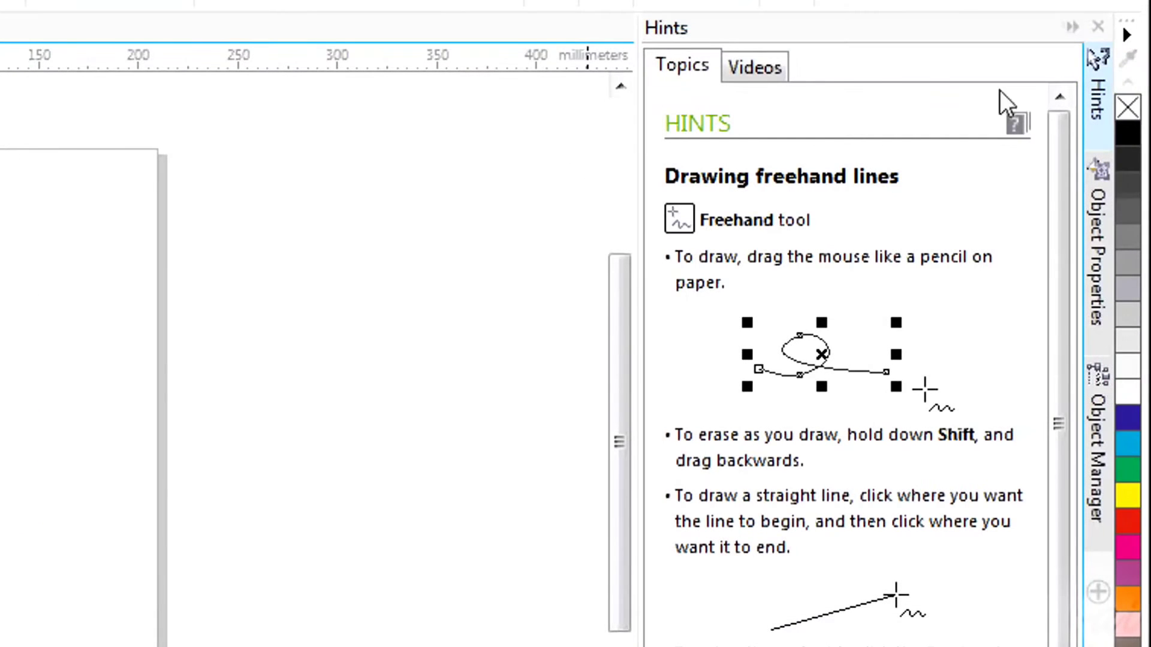
left_click(1099, 258)
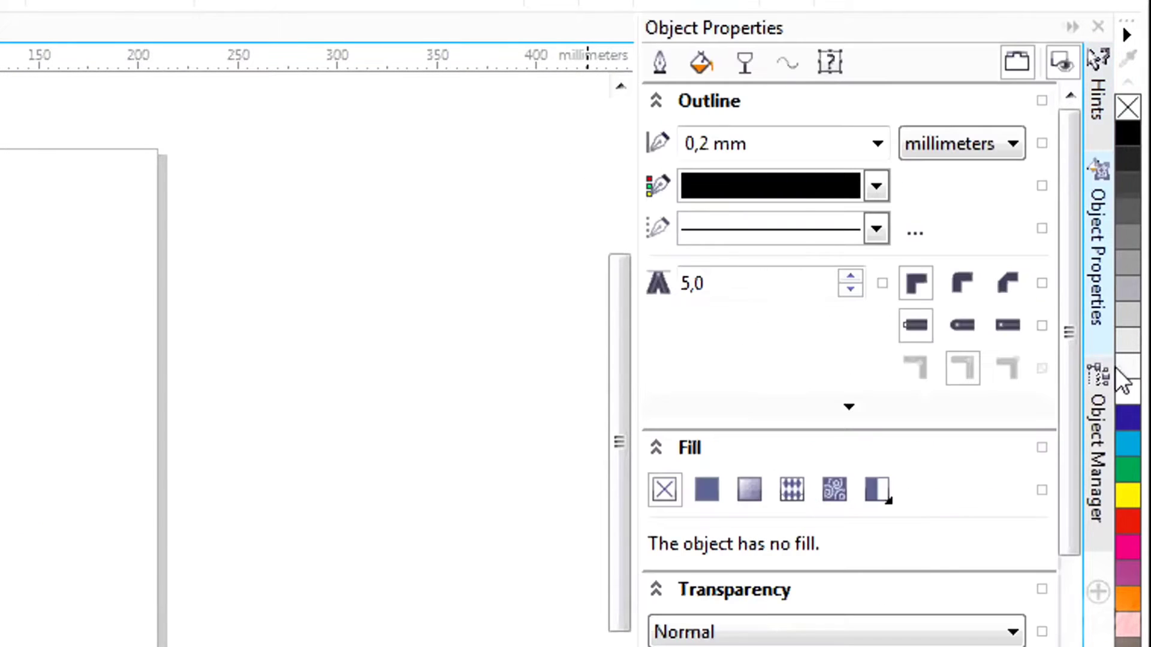
left_click(1090, 438)
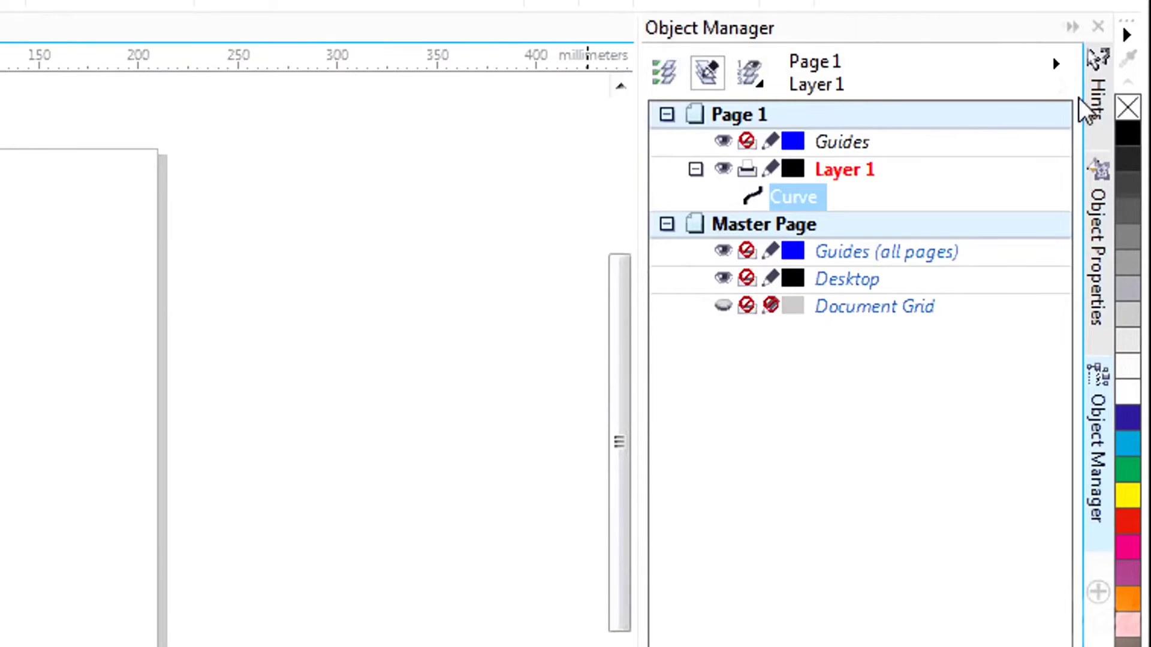
left_click(1102, 101)
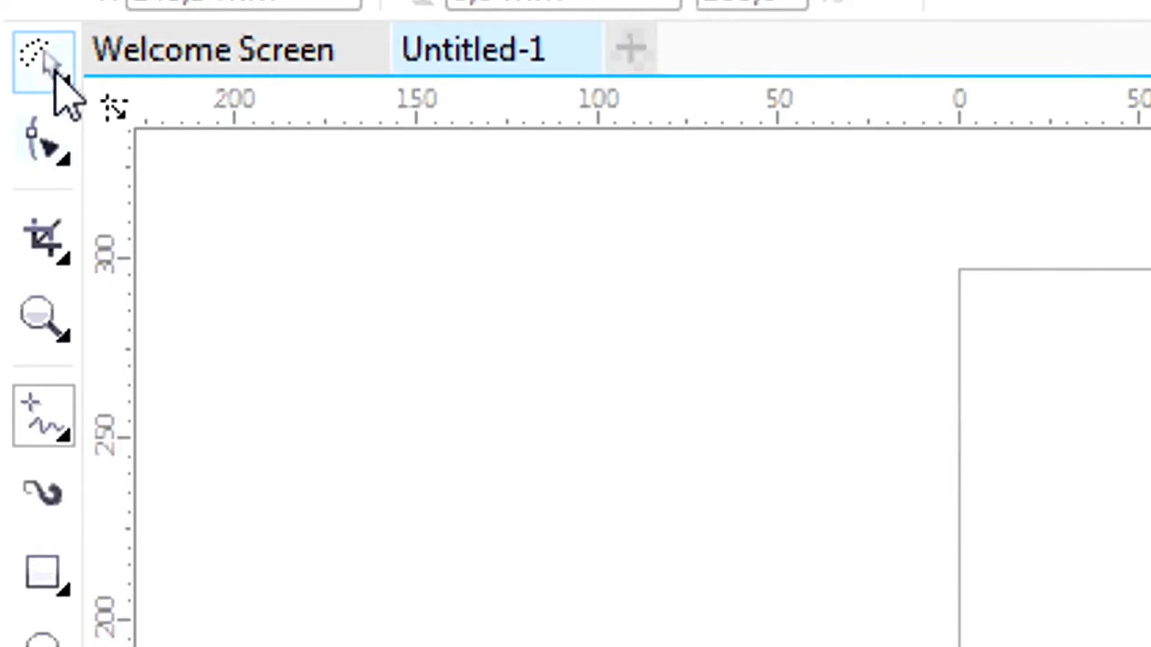
Step: Draw a rounded freehand curve about 39 mm wide and 27 mm high on the upper part of the page
left_click(54, 68)
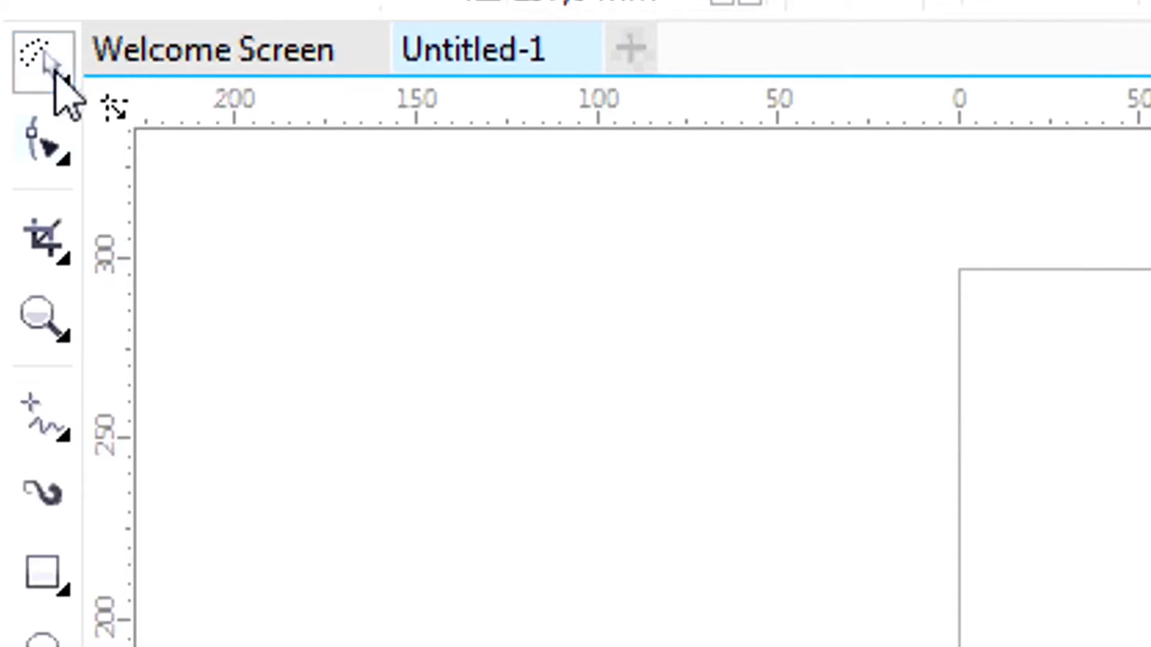
left_click(51, 423)
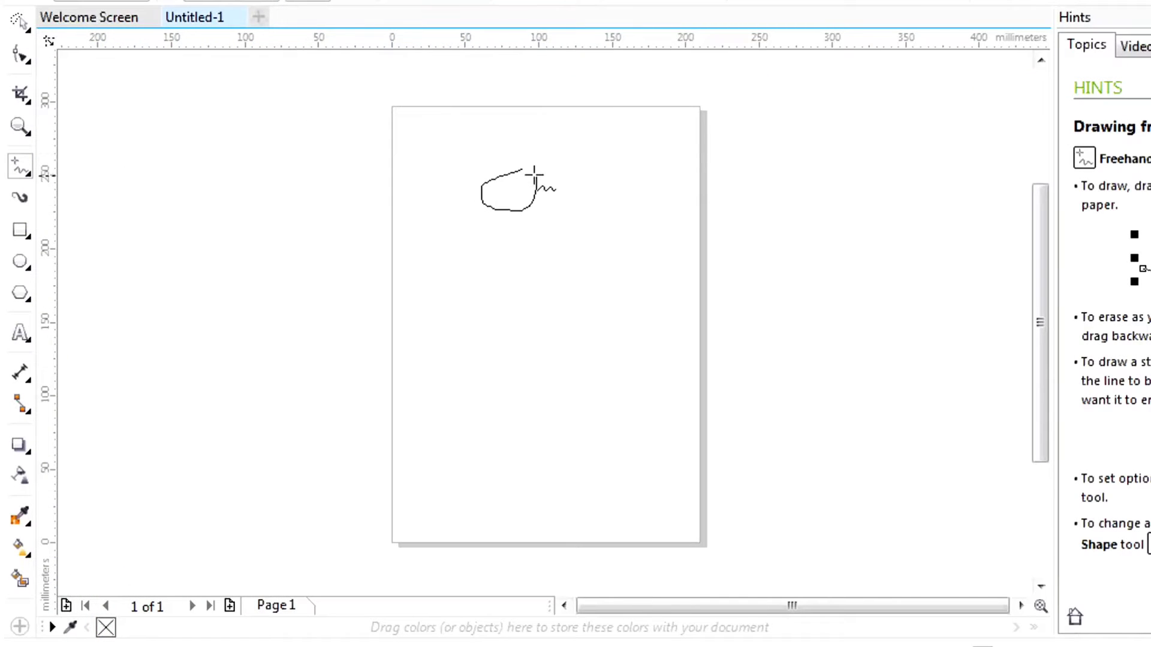
left_click_drag(534, 174, 535, 177)
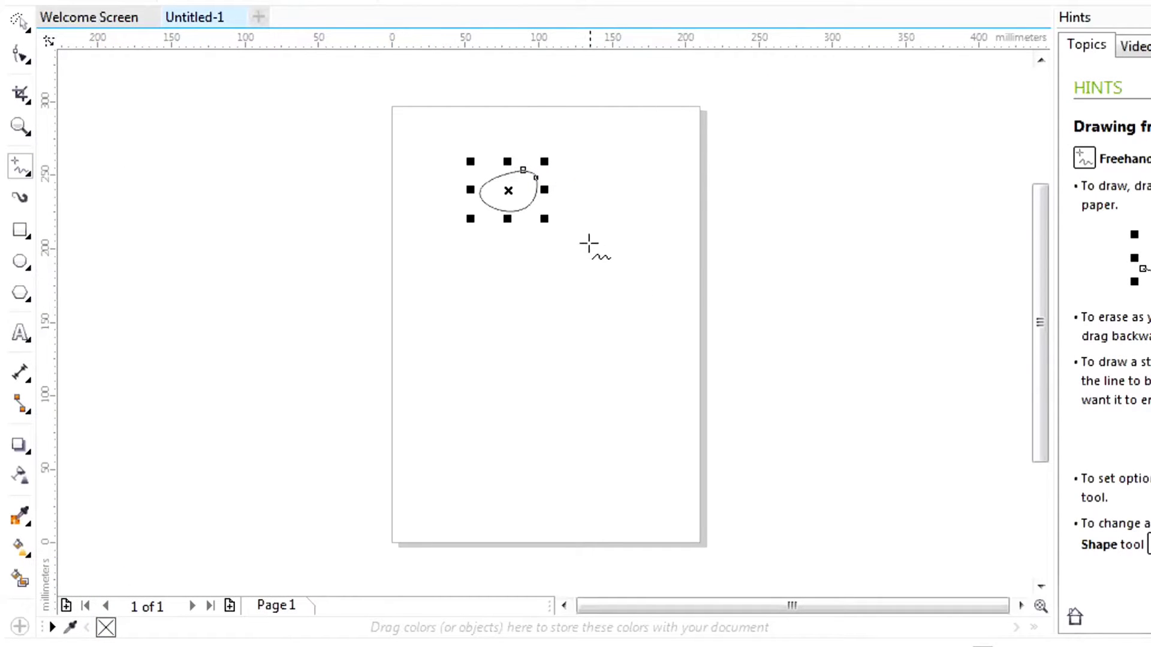
Step: Zoom in and out over the rounded freehand curve to inspect its outline up close
scroll(506, 190, "up", 5)
scroll(636, 126, "down", 3)
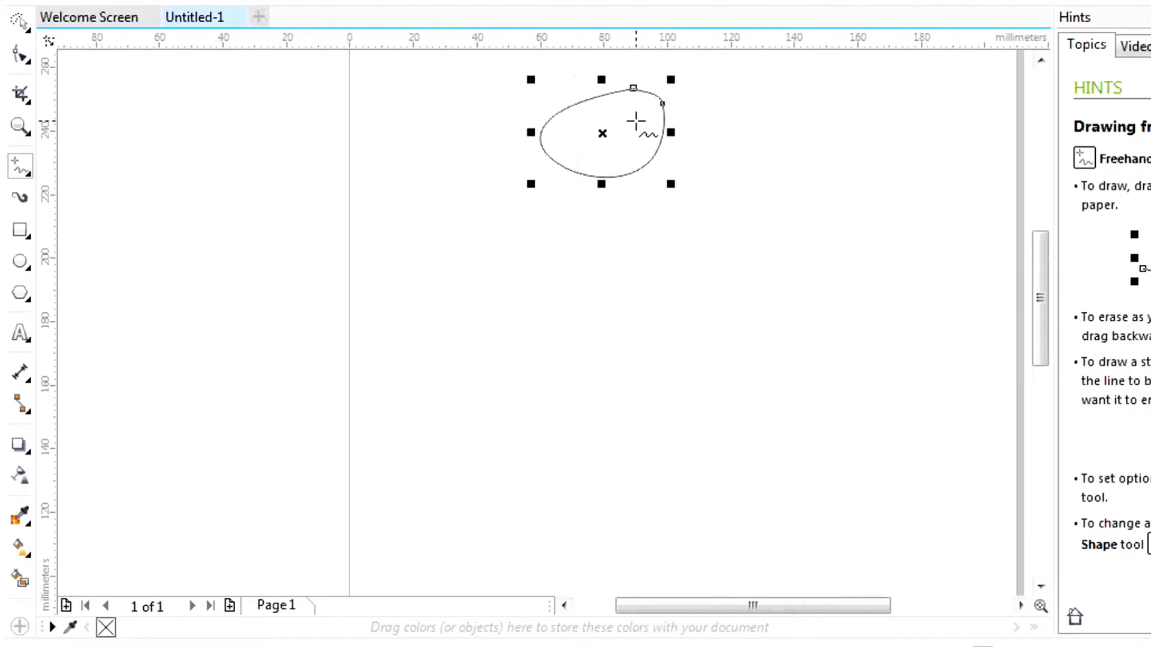
scroll(636, 122, "up", 2)
scroll(591, 98, "down", 4)
scroll(587, 66, "up", 6)
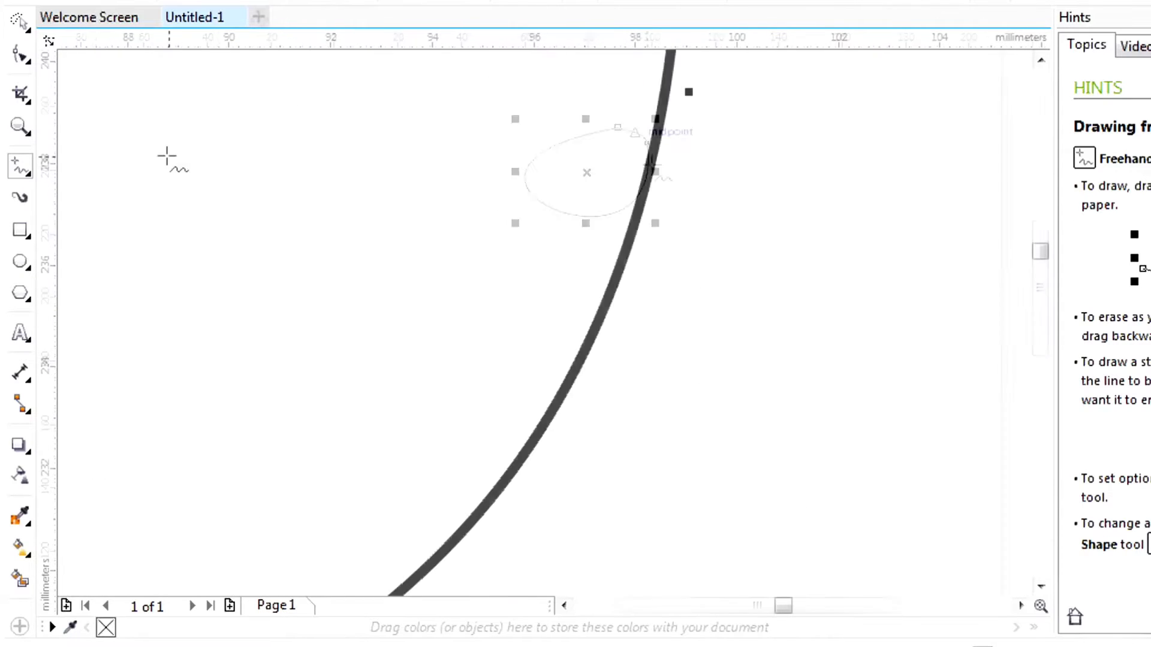
Step: Use the Pan tool to follow the enlarged curve's outline up to its upper end
left_click(23, 129)
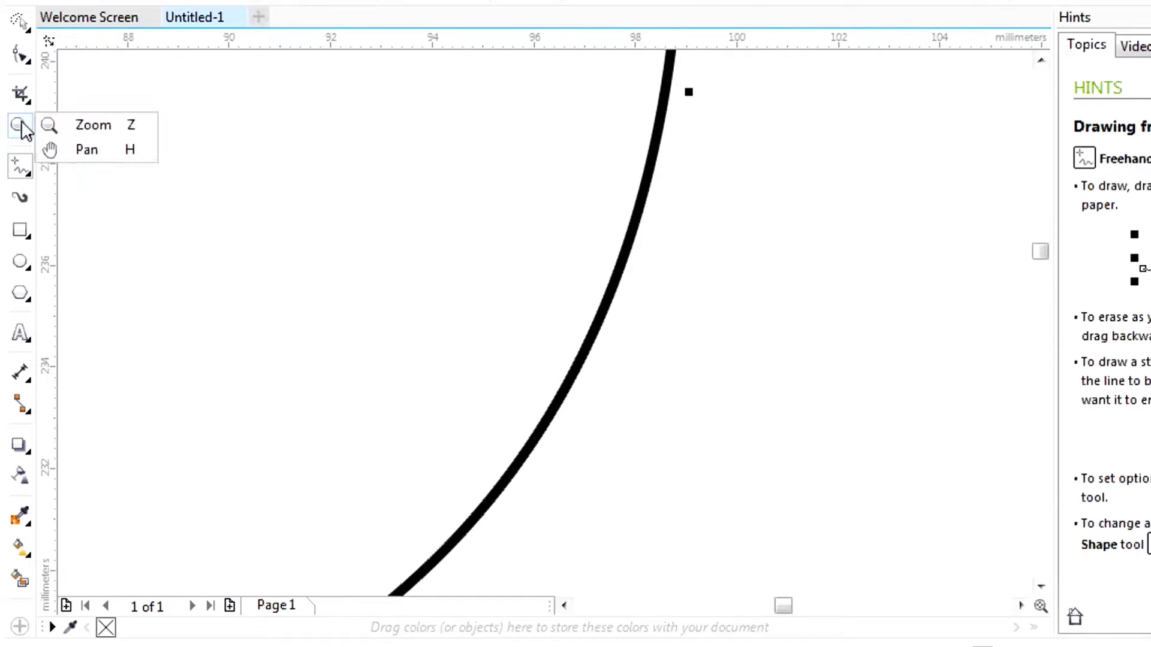
left_click(114, 153)
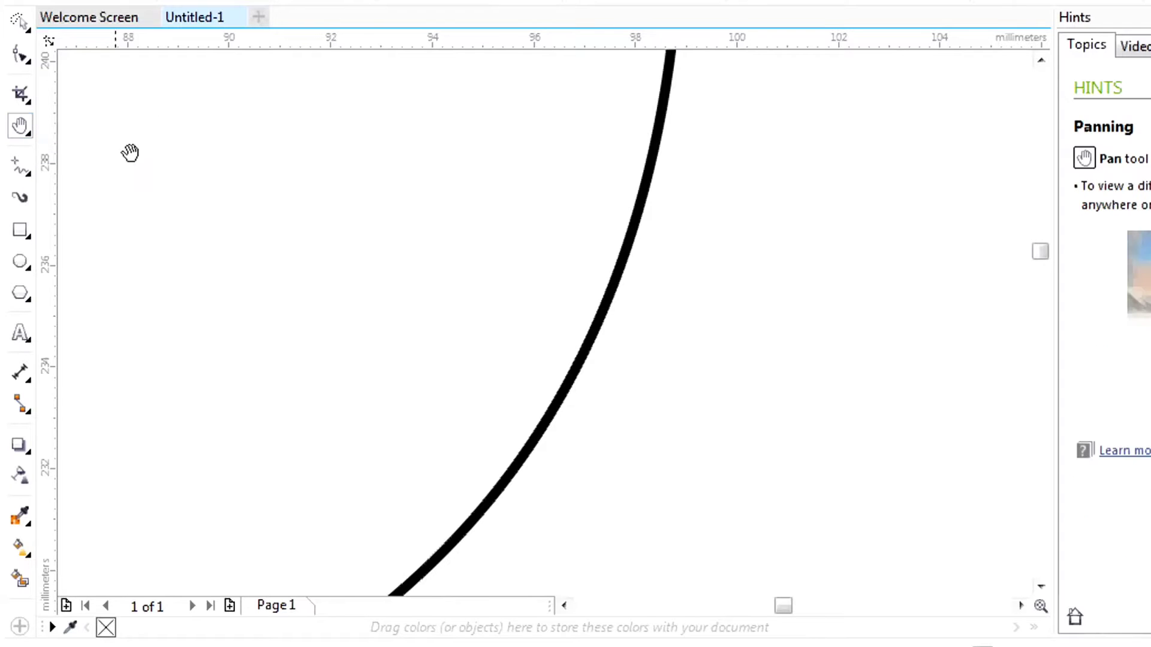
left_click_drag(724, 141, 650, 401)
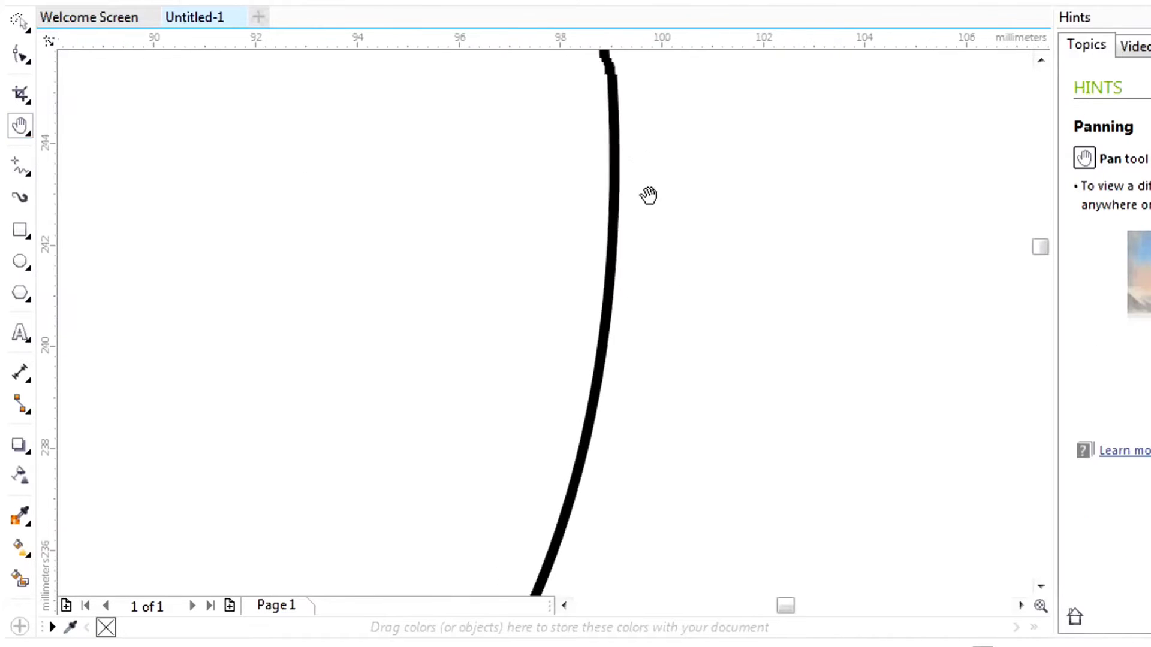
left_click_drag(650, 195, 745, 511)
left_click_drag(521, 123, 802, 391)
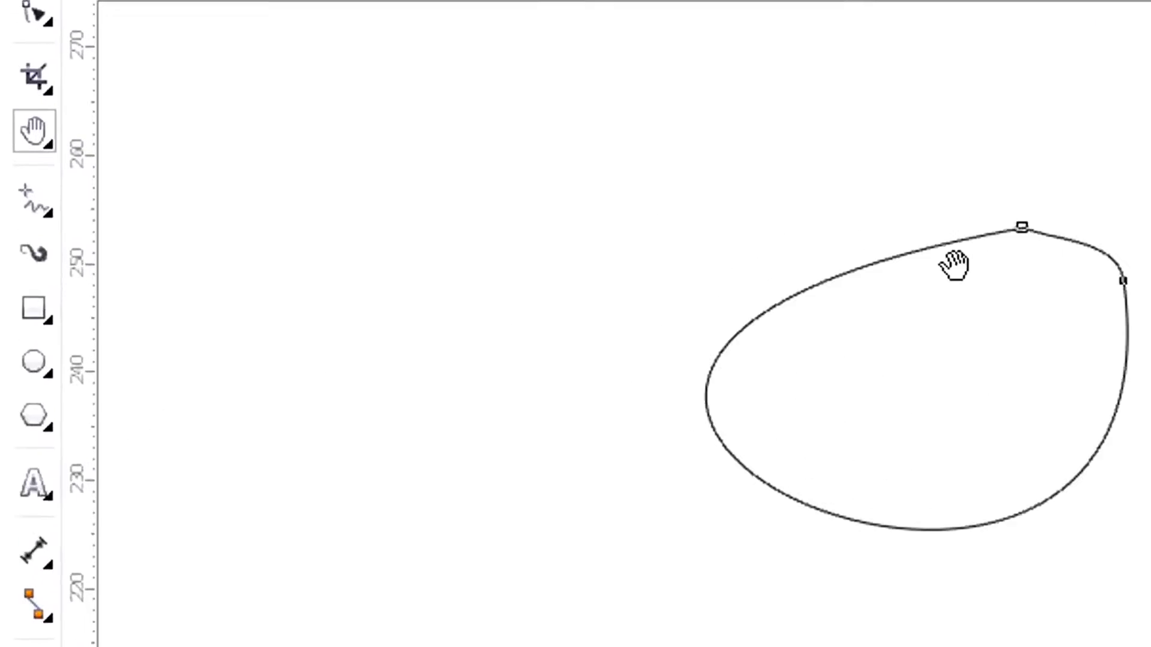
left_click(42, 147)
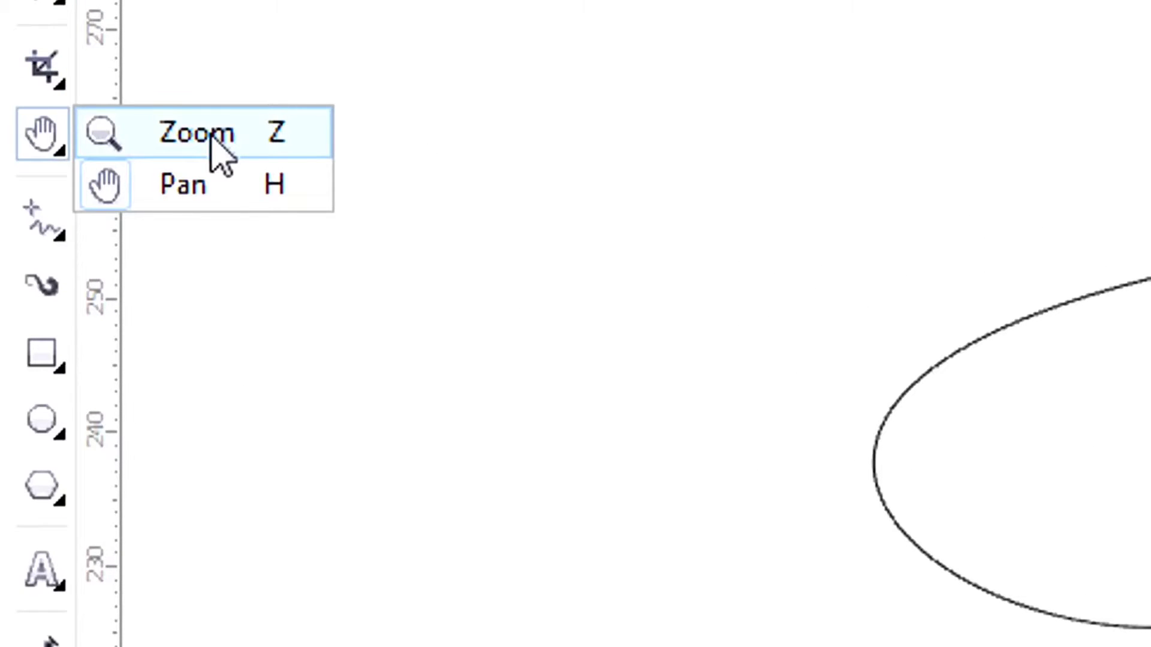
left_click(47, 78)
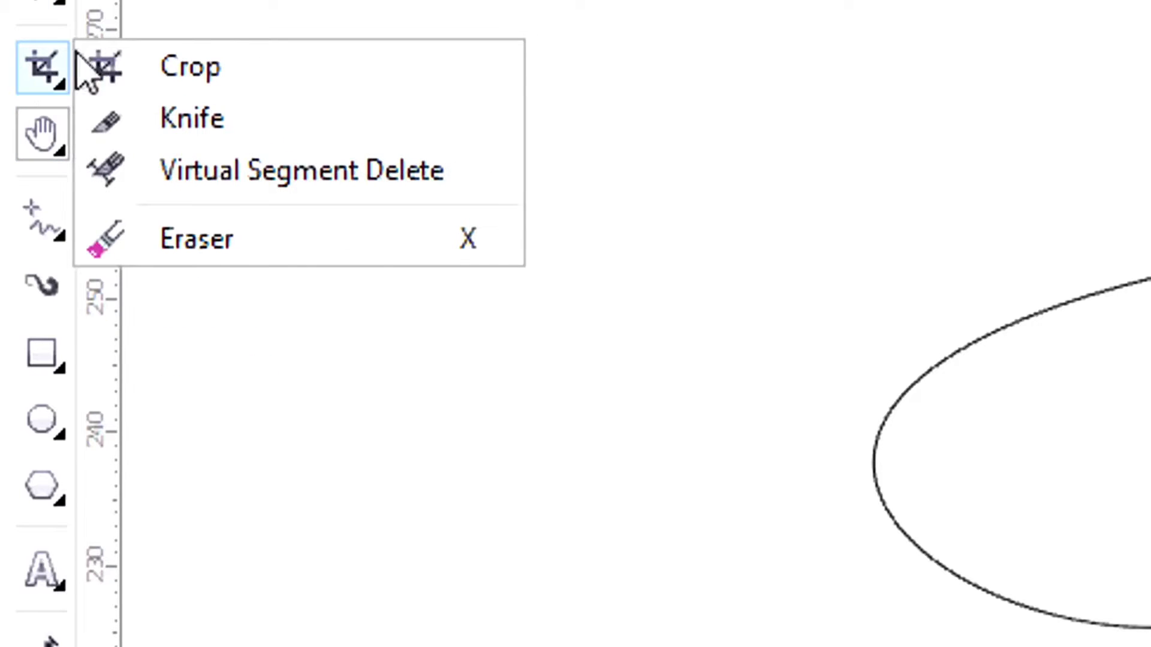
left_click(172, 3)
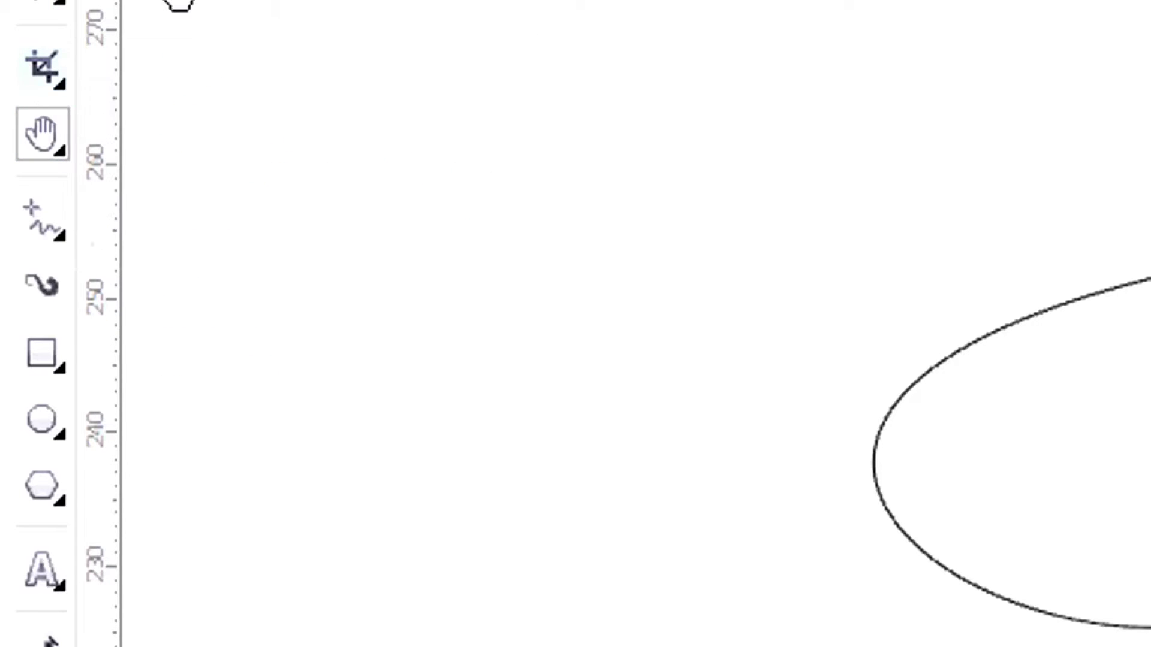
Step: Review the curve drawing tools, zoom in and out beside the curve with the Zoom tool, and return to the Pan tool
left_click(51, 219)
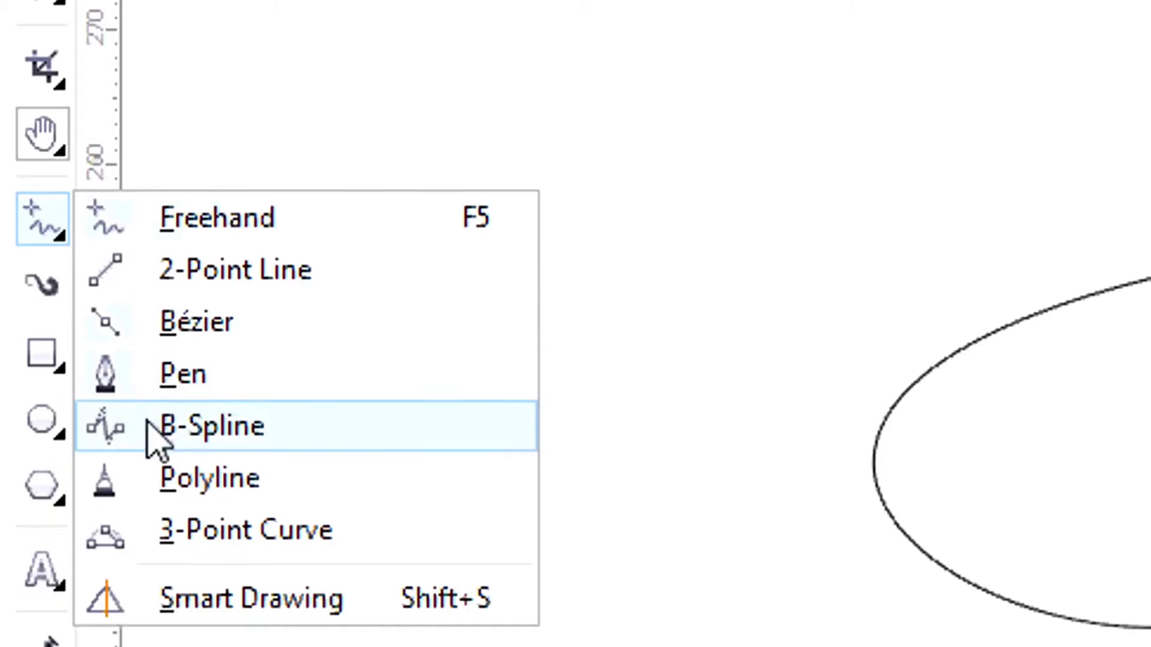
left_click(292, 128)
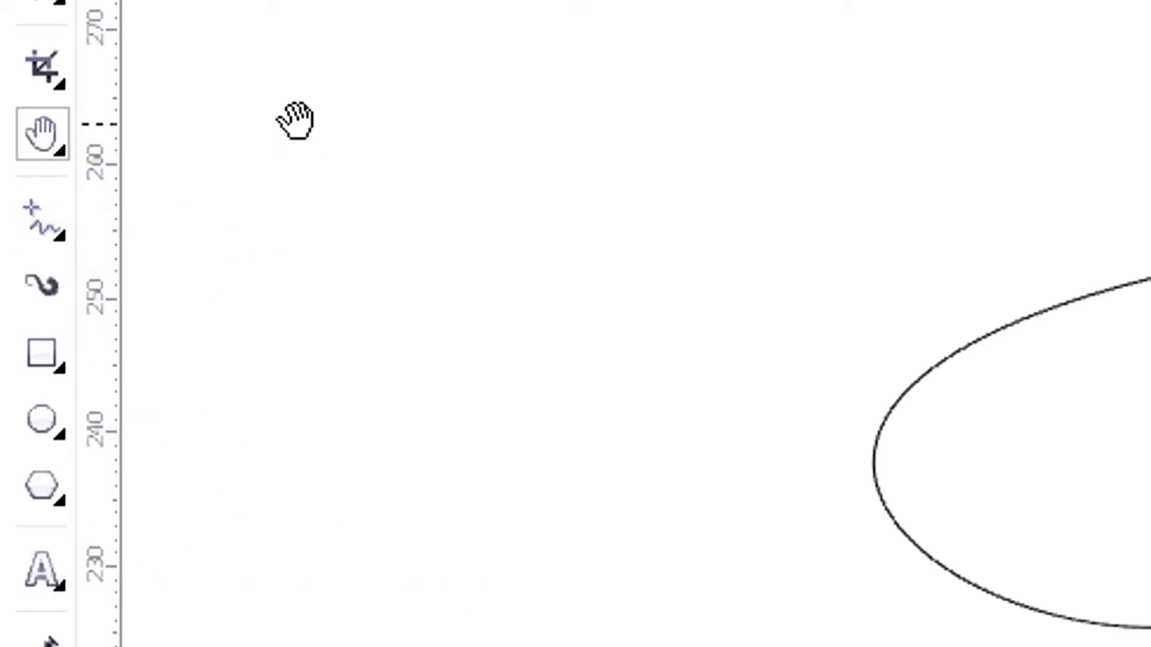
left_click(43, 147)
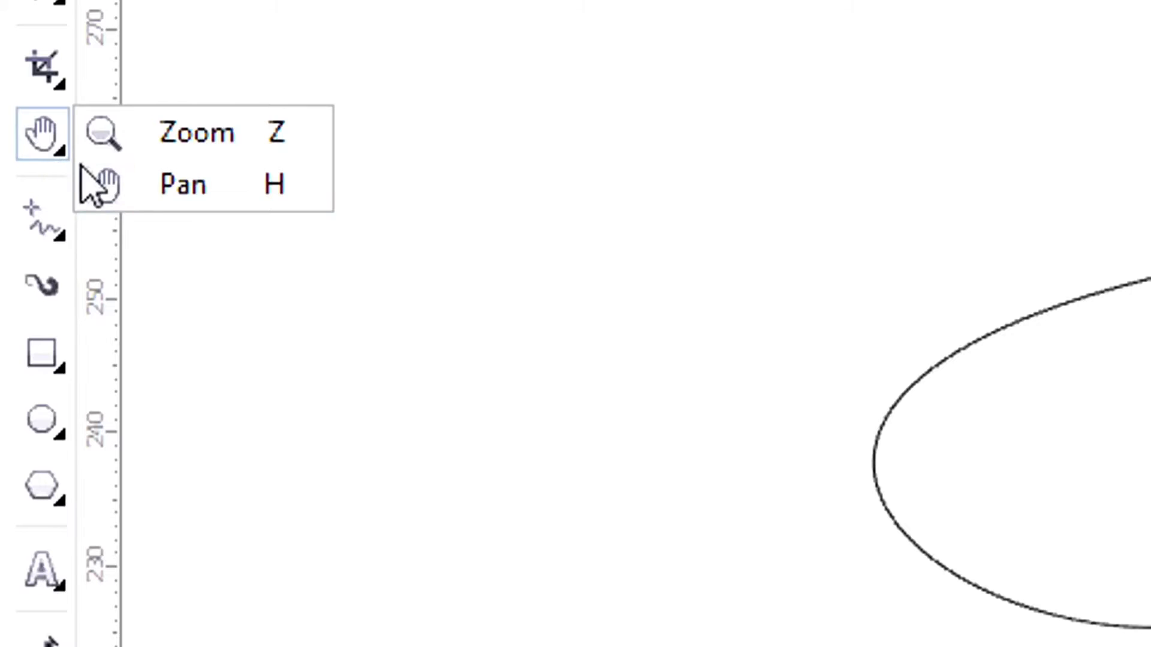
left_click(180, 142)
left_click(339, 189)
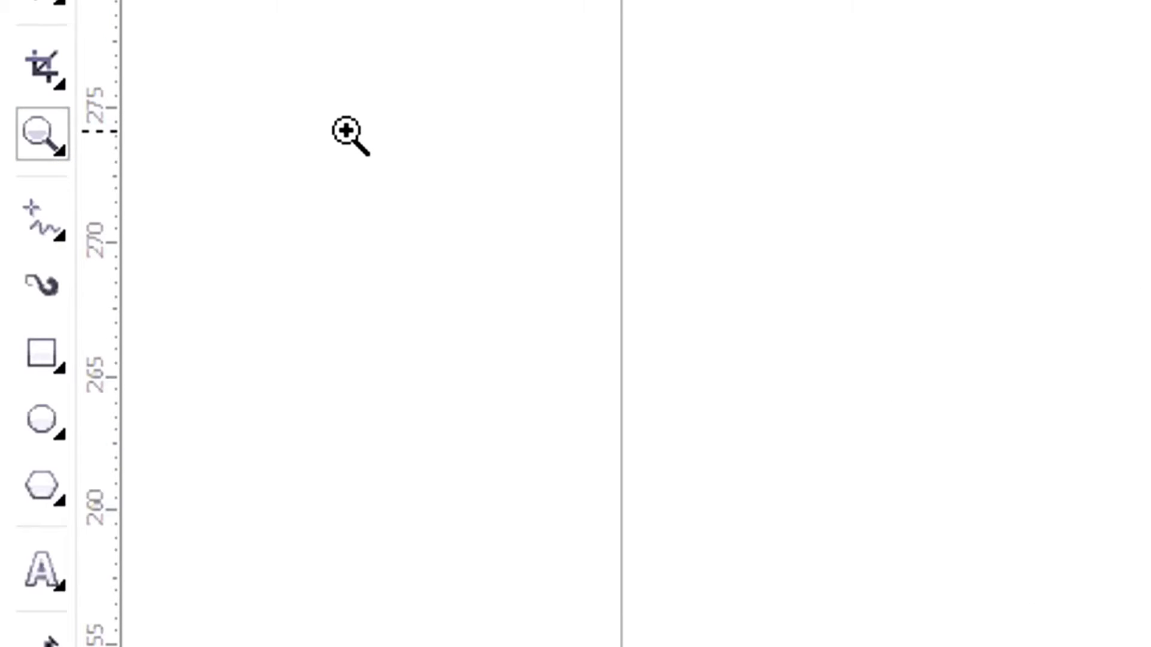
right_click(435, 174)
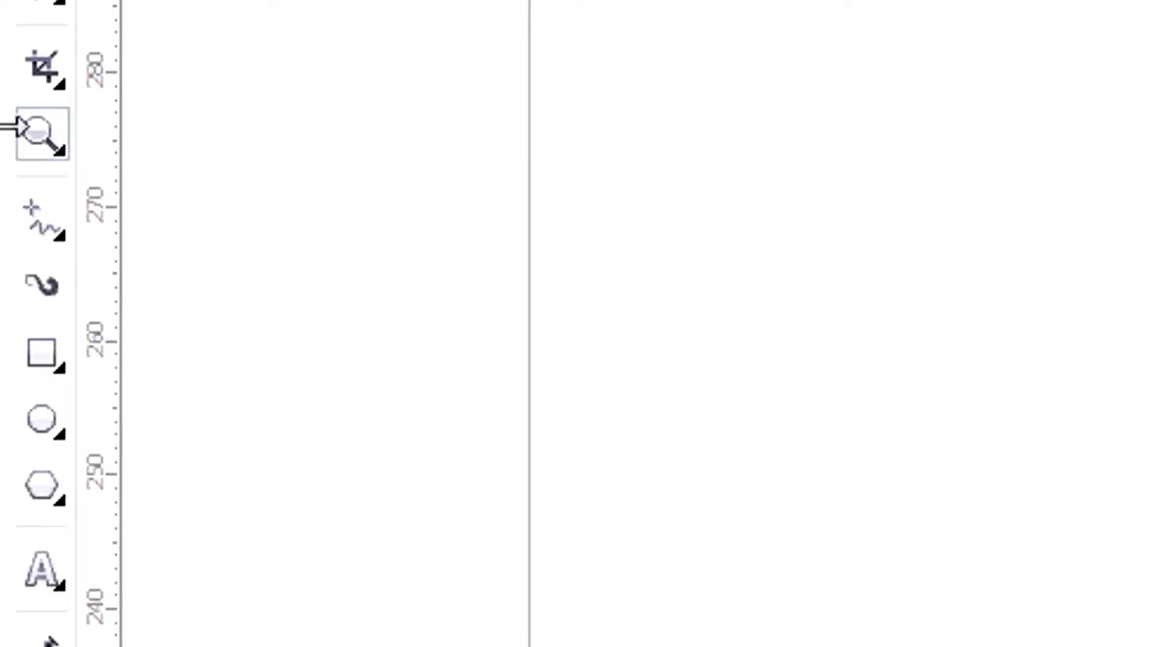
left_click(38, 144)
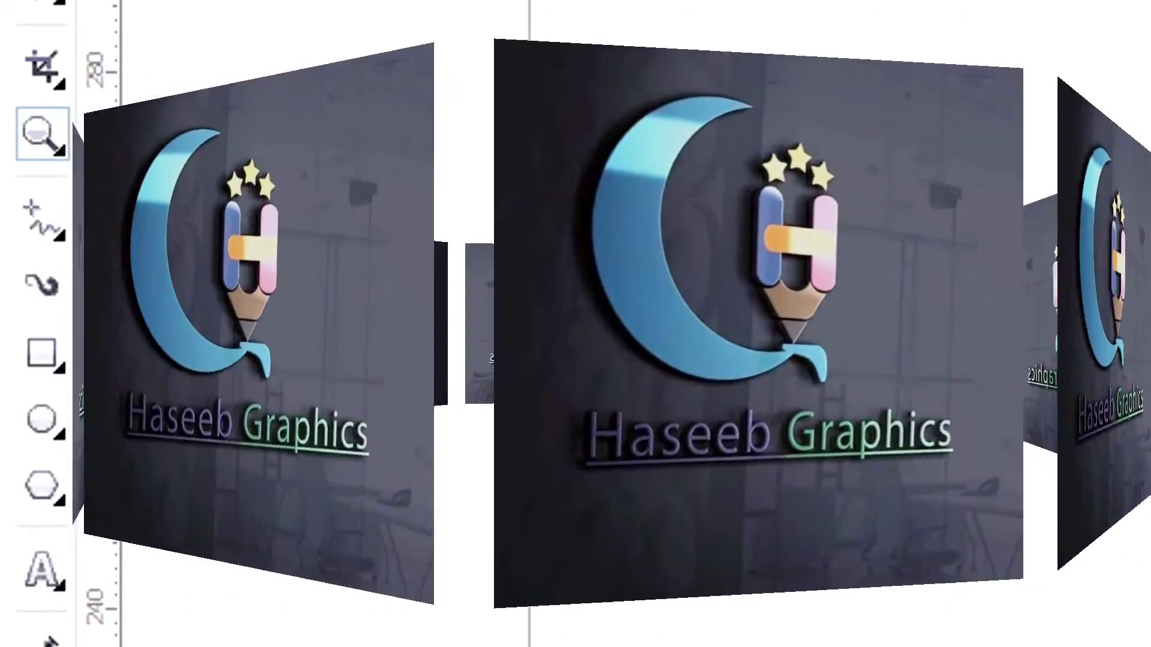
left_click(200, 181)
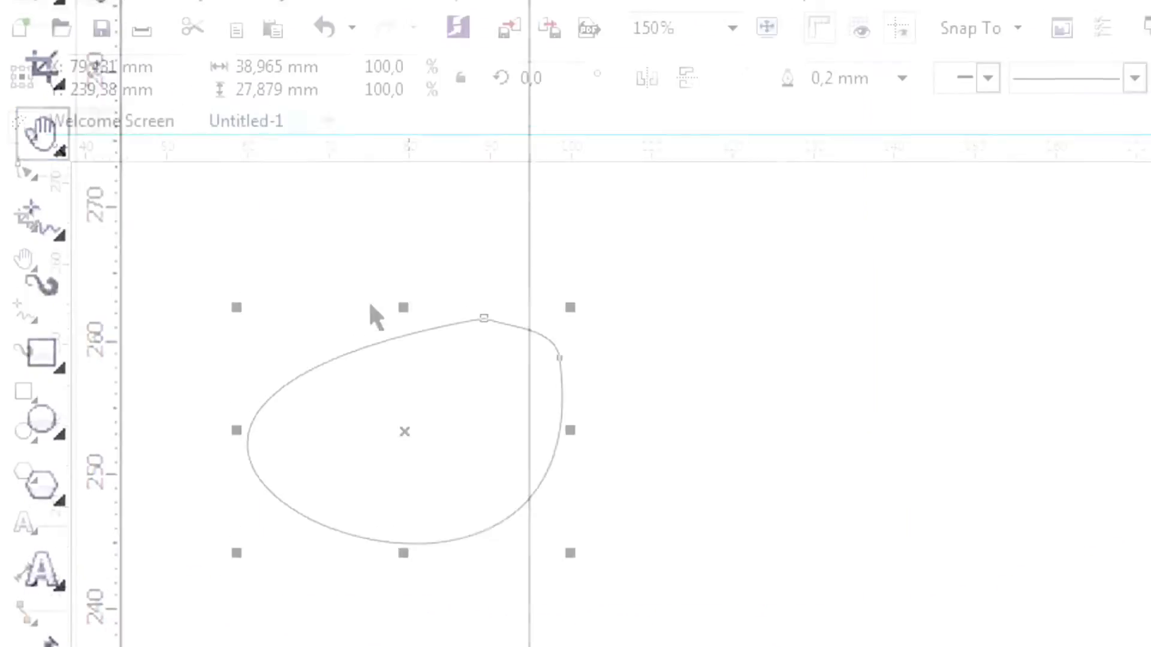
Step: Hide the document rulers and show them again, twice in succession
scroll(412, 301, "up", 1)
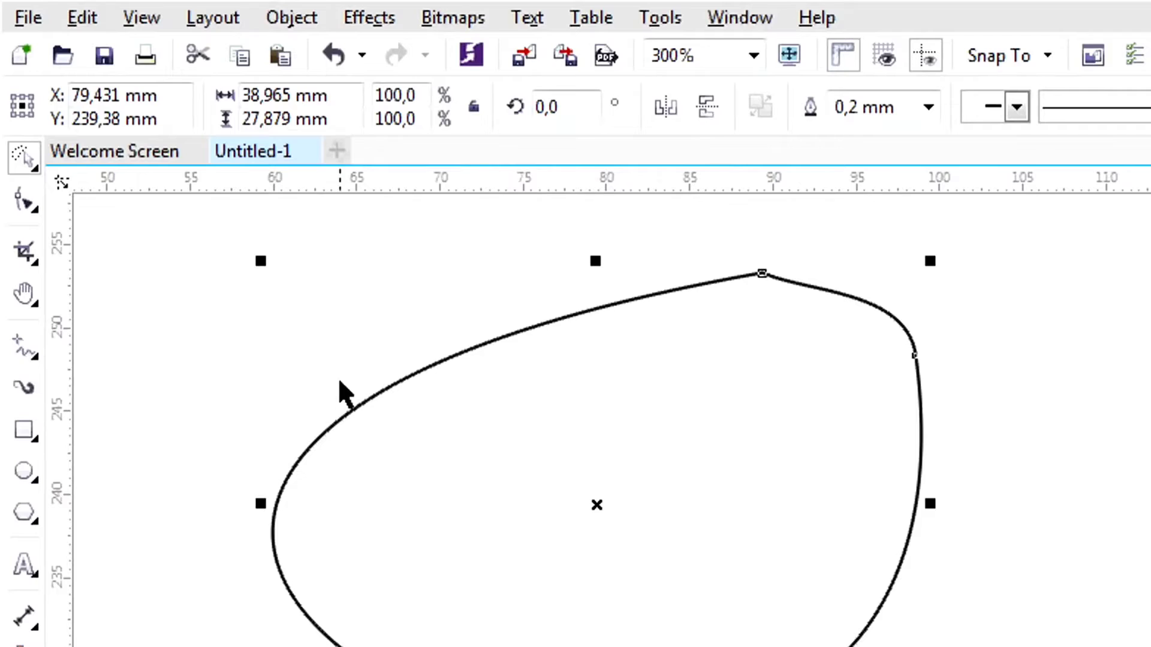
left_click(851, 58)
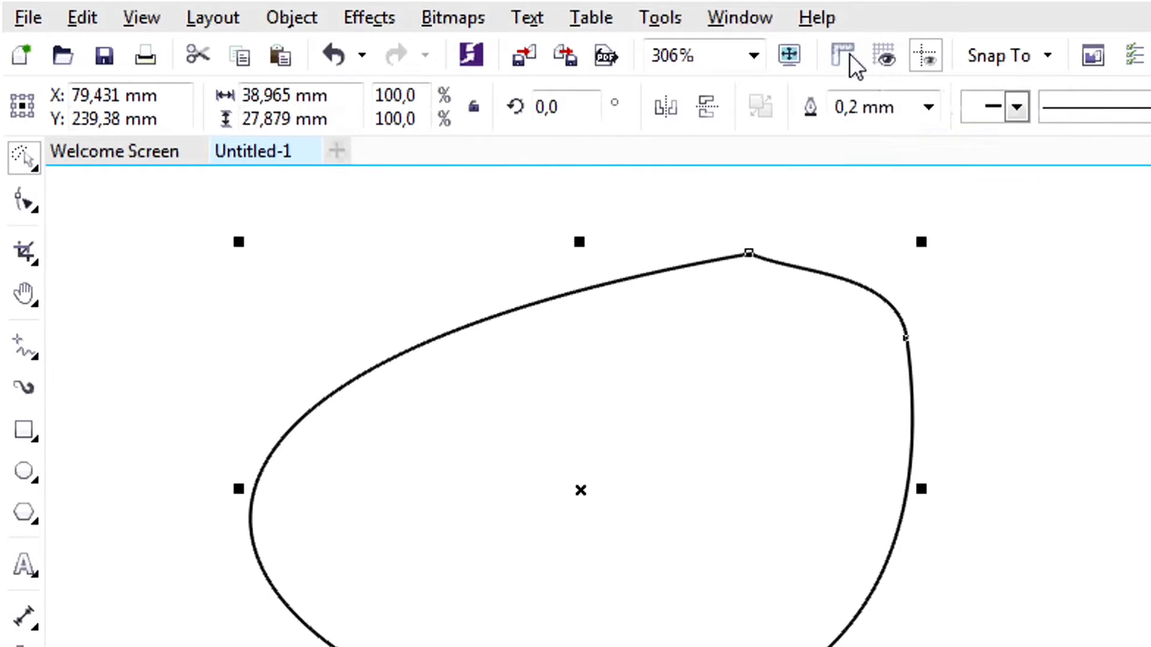
left_click(850, 59)
left_click(850, 58)
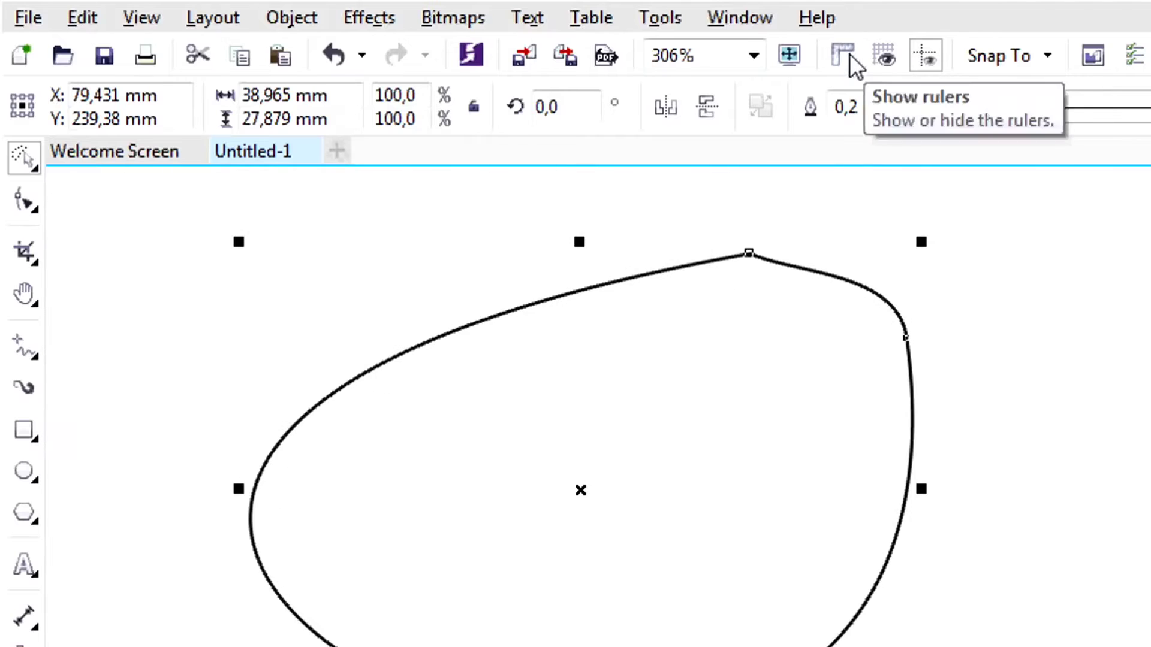
left_click(850, 58)
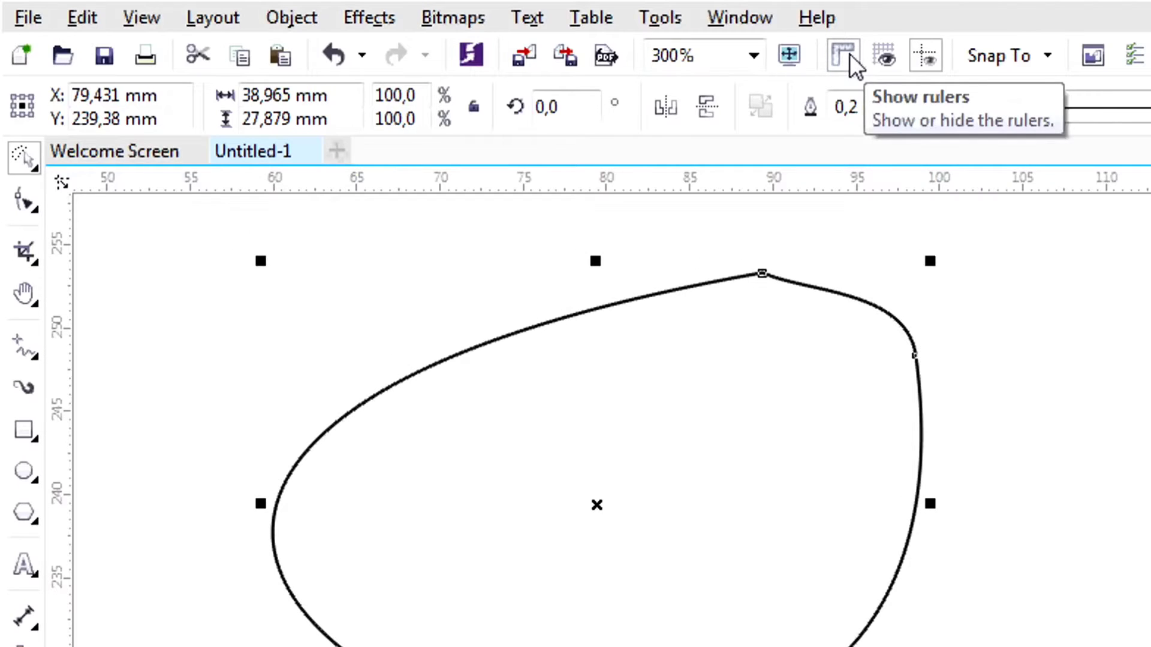
Step: Show the document grid and hide it again, twice in succession
left_click(886, 58)
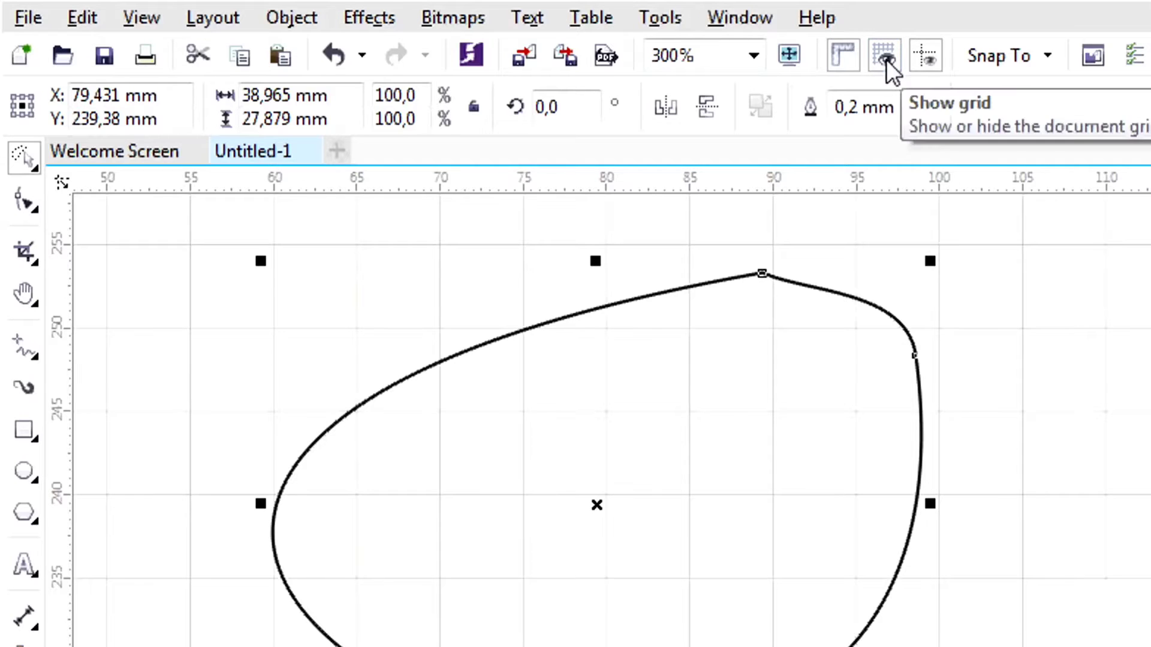
left_click(885, 57)
left_click(885, 58)
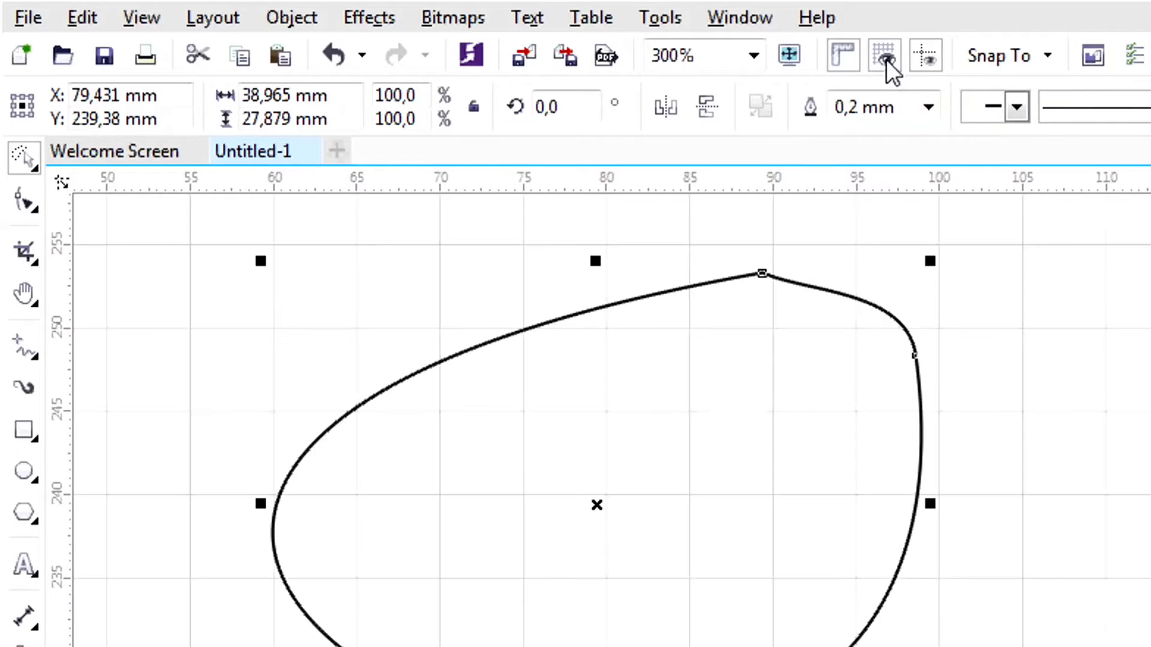
left_click(886, 58)
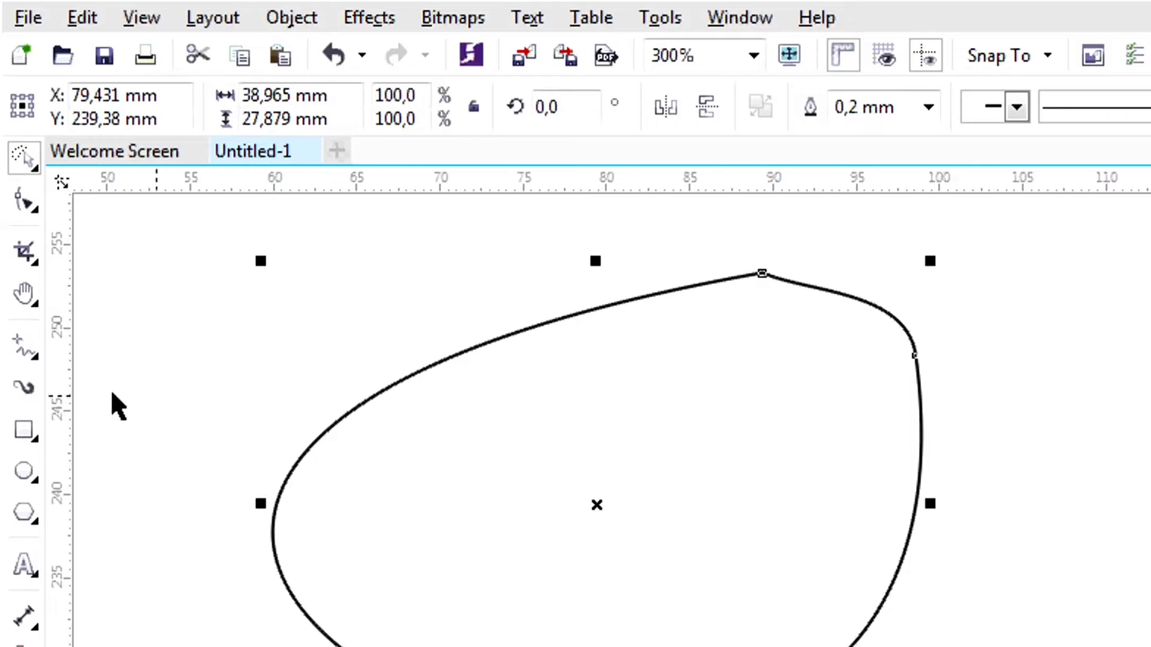
Step: Paint a curved Artistic Media sprayer stroke from the Brush Strokes category below the small sample shapes
left_click(24, 347)
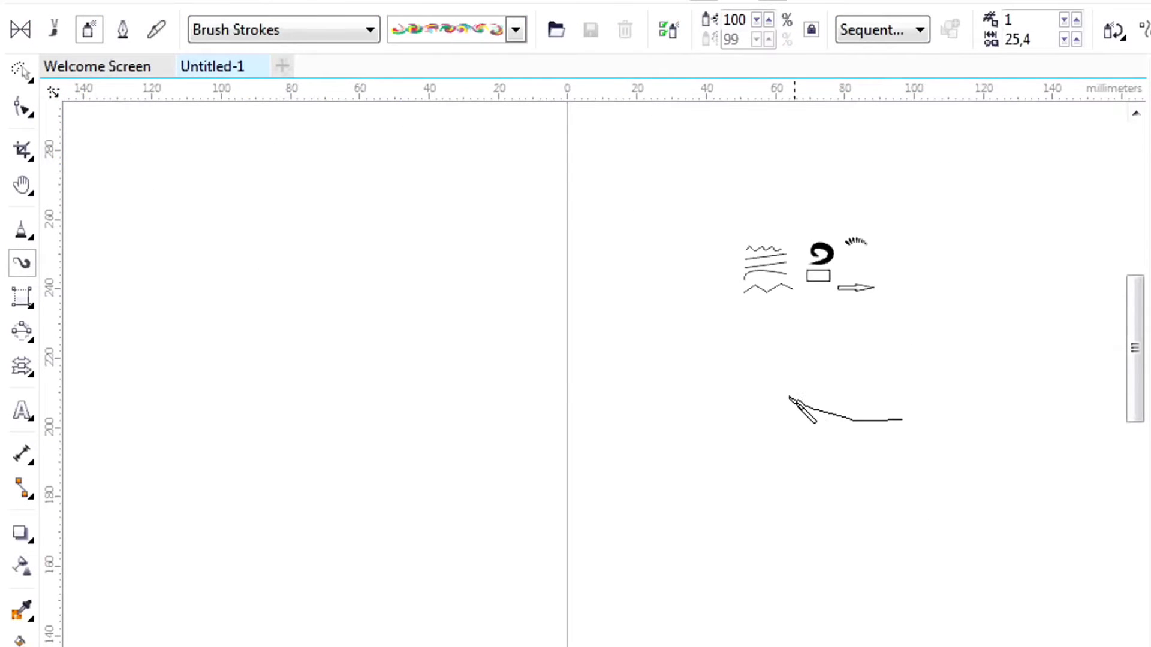
left_click_drag(713, 435, 775, 495)
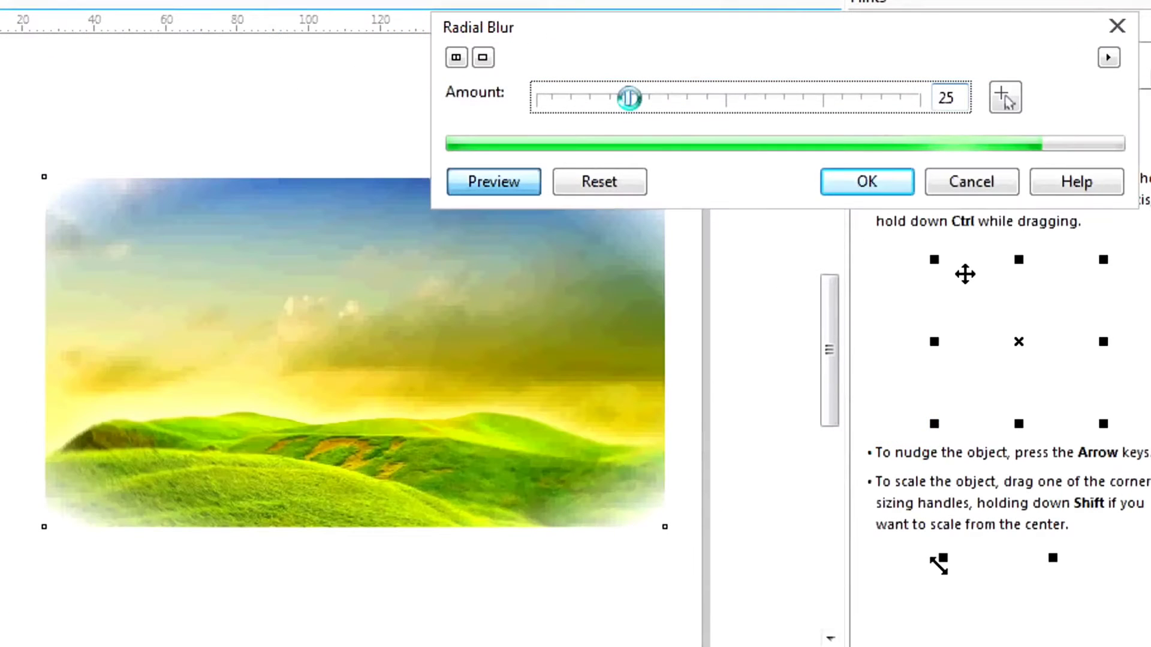
Step: Fill the three-column text frame with "sd", "fssf", "sf", "sff" and "sfsf ff" on separate lines after "Hello"
key("Return")
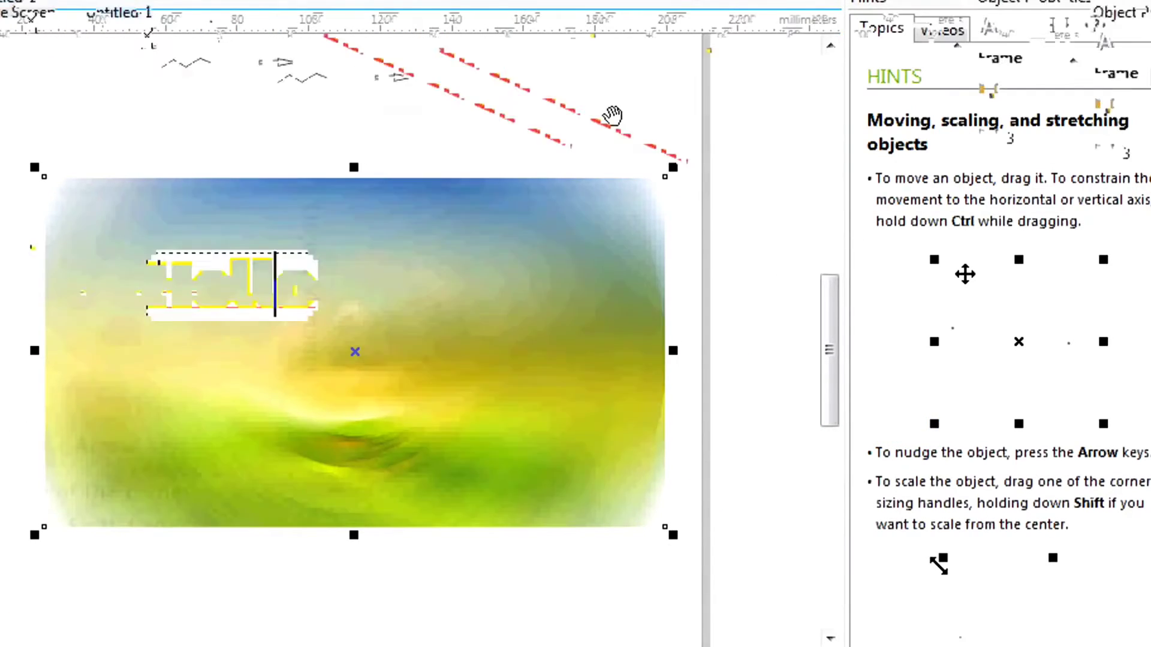
type("sd")
key("Return")
key("Return")
type("fssf")
key("Return")
type("sf")
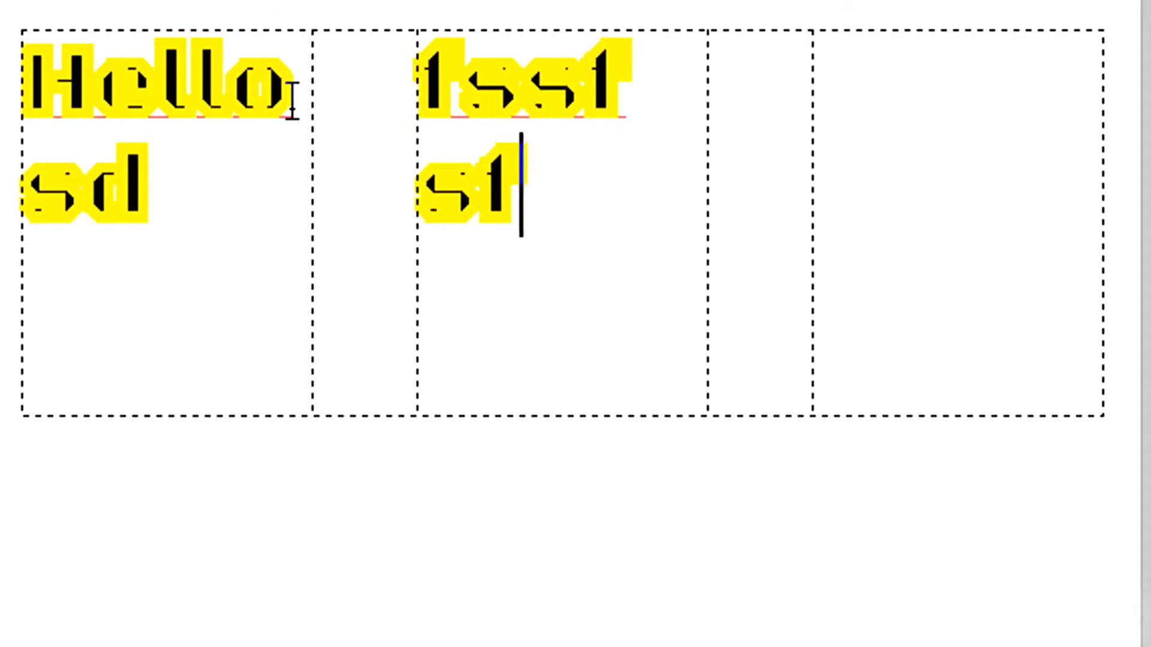
key("Return")
key("Return")
type("sff")
key("Return")
type("sfsf ff")
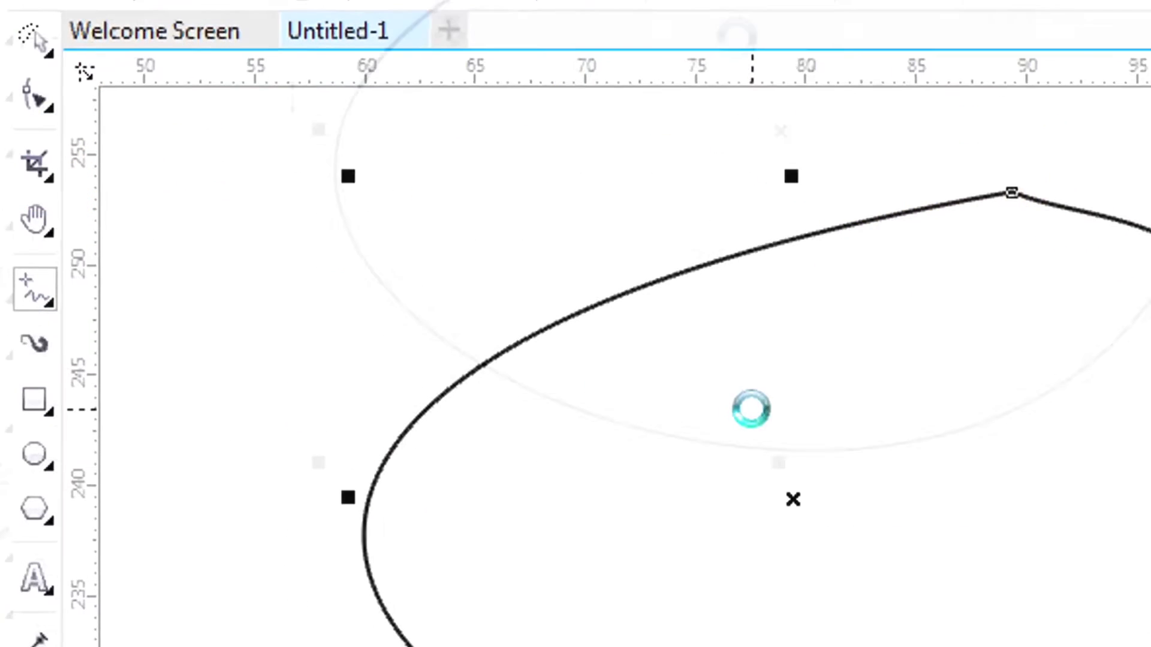
Step: Draw a wavy line about 10 mm wide with the Freehand tool on the empty upper part of the page
scroll(401, 423, "down", 2)
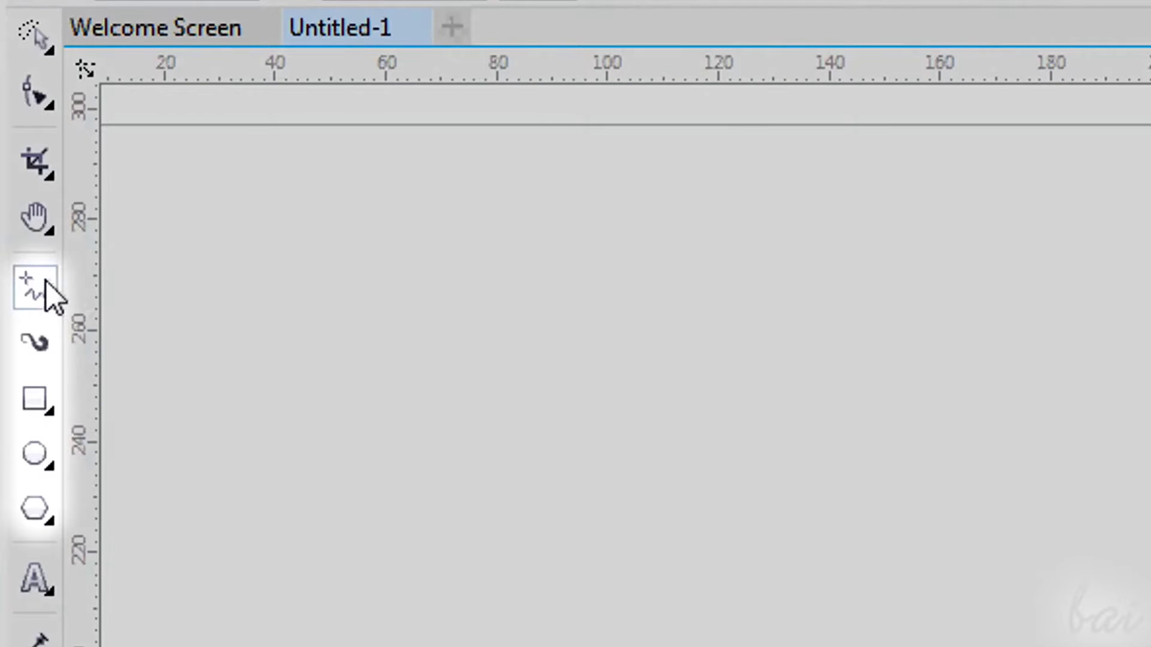
left_click(41, 285)
scroll(359, 390, "up", 2)
scroll(361, 395, "up", 1)
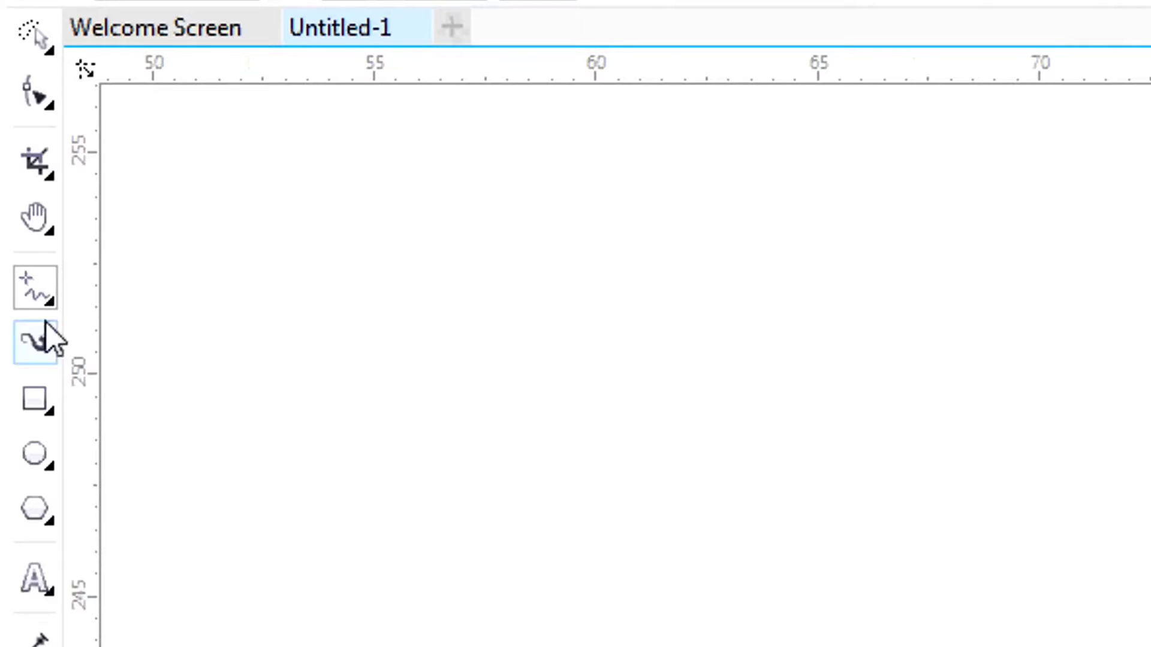
left_click(48, 300)
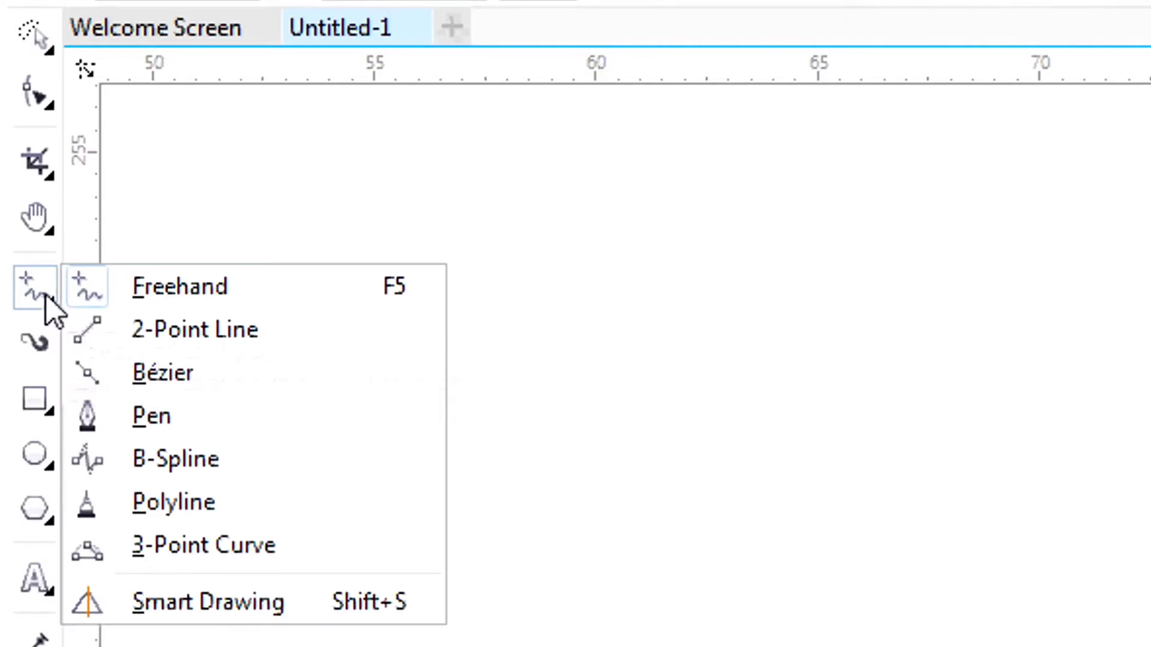
left_click(174, 290)
mouse_move(211, 321)
left_mouse_down()
mouse_move(267, 274)
mouse_move(302, 322)
mouse_move(413, 281)
mouse_move(454, 315)
mouse_move(550, 281)
mouse_move(606, 333)
mouse_move(673, 305)
left_mouse_up()
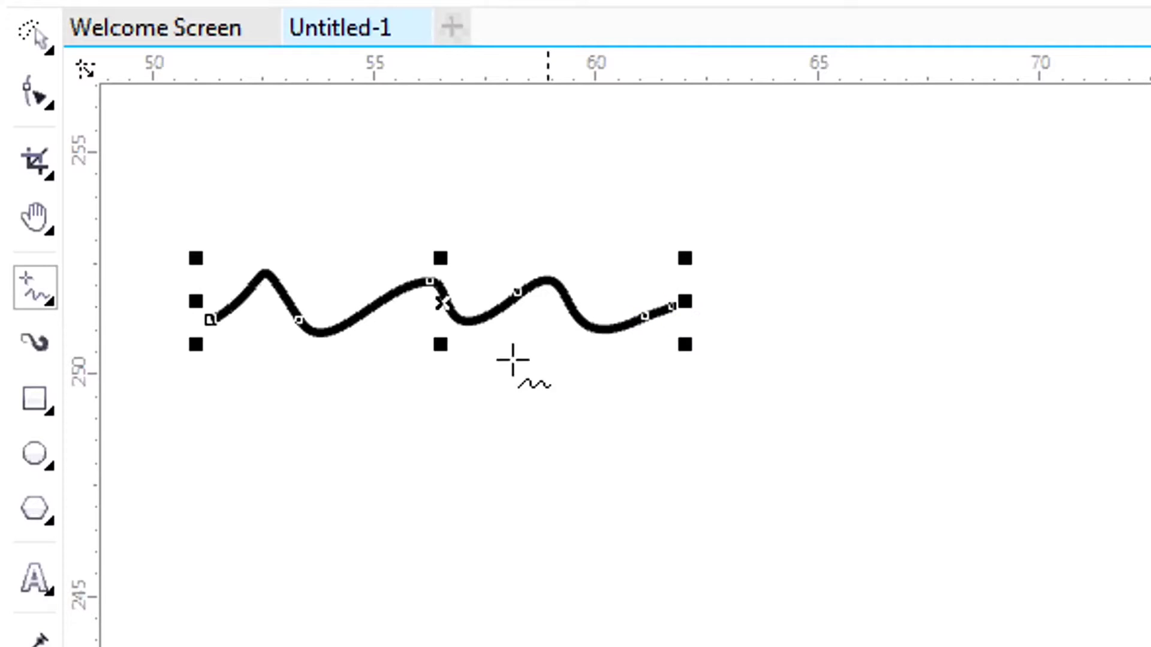
Step: Draw two slanted straight lines about 12 mm long below the wavy line, one with Freehand and one with 2-Point Line
left_click(202, 438)
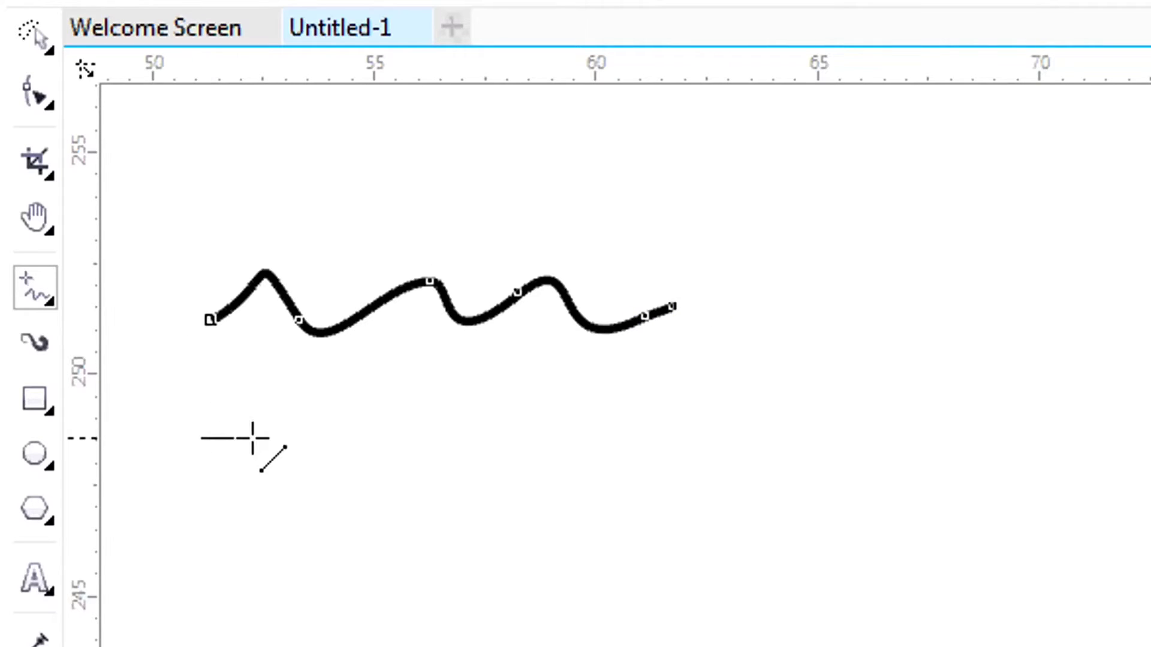
left_click(728, 372)
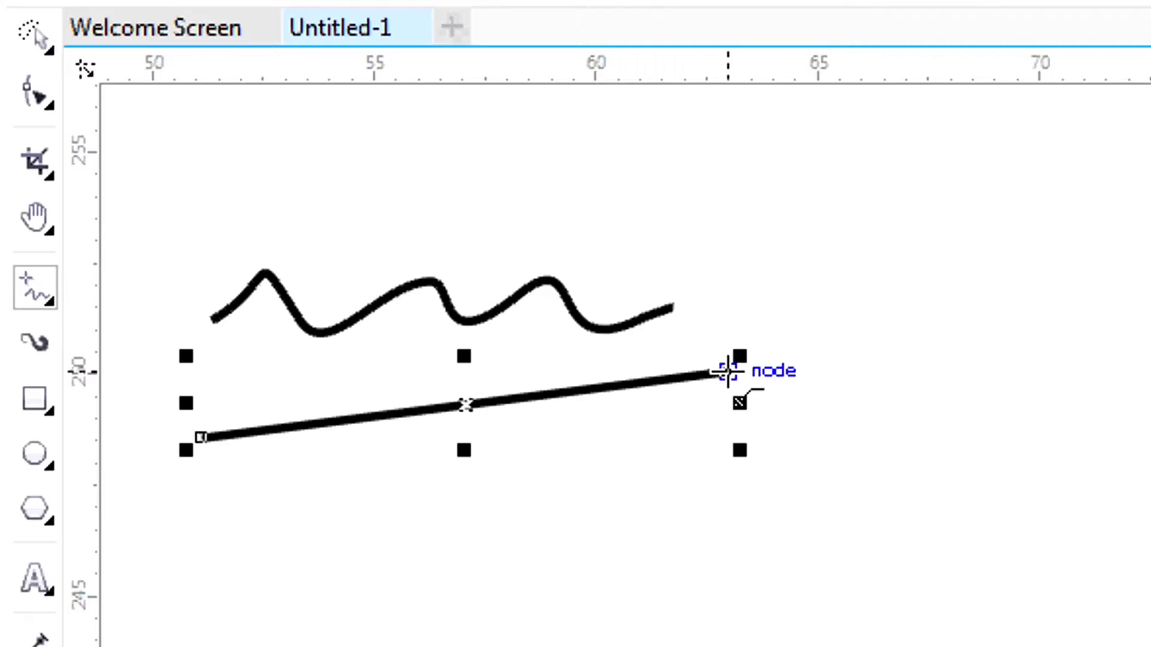
left_click(49, 299)
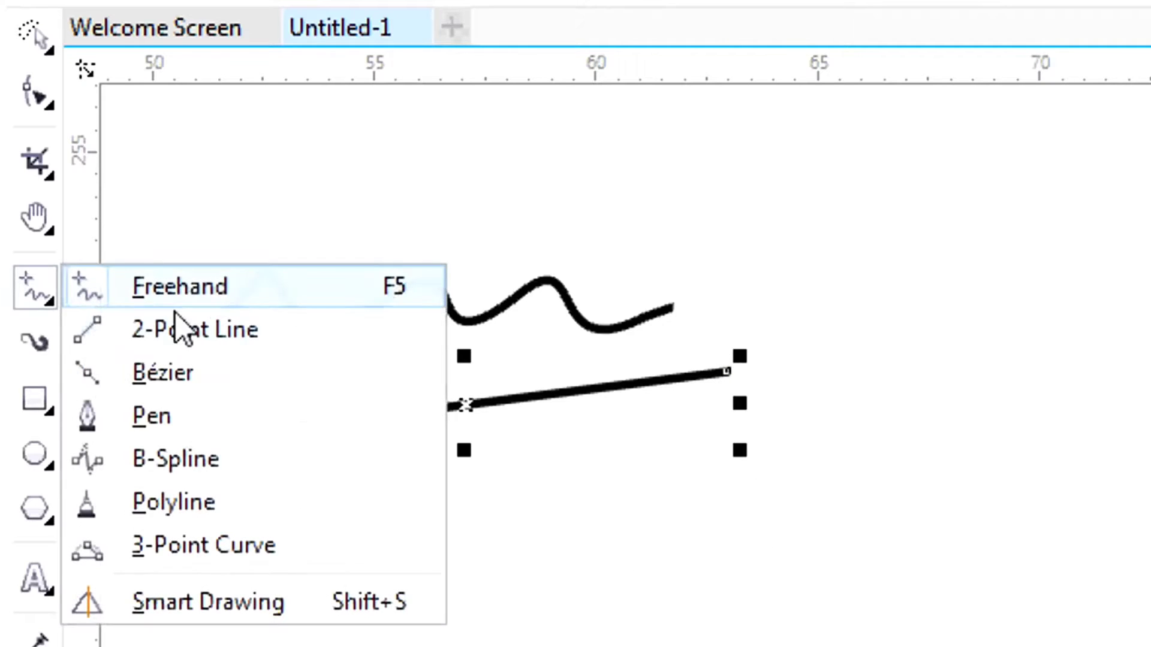
left_click(195, 329)
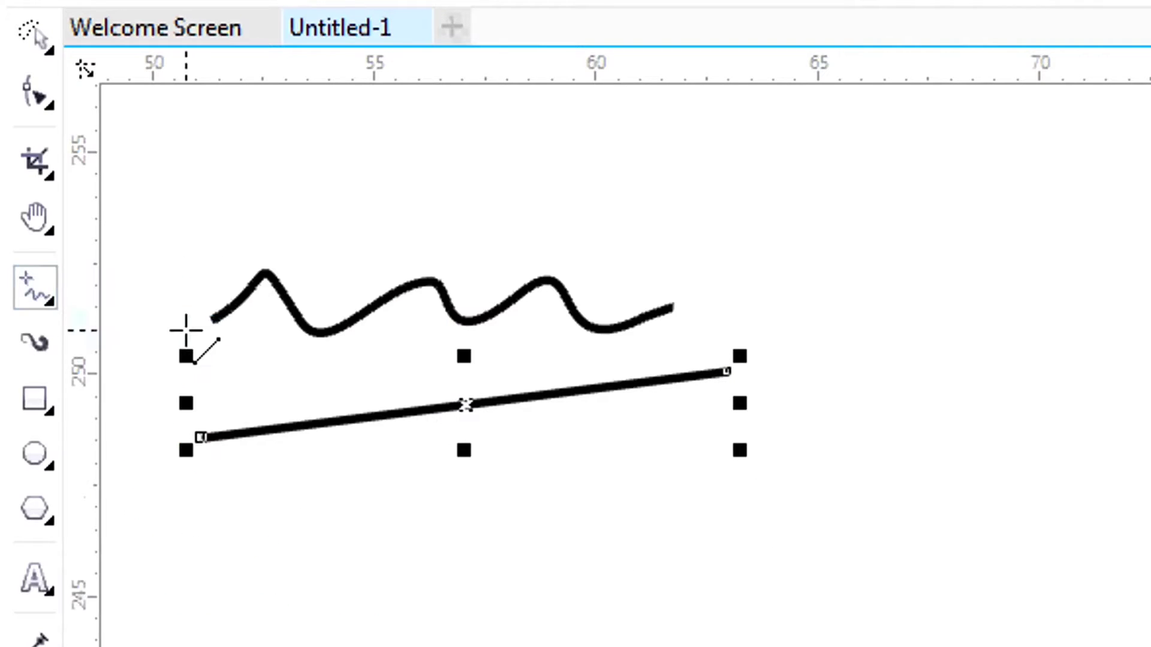
left_click_drag(200, 548, 740, 476)
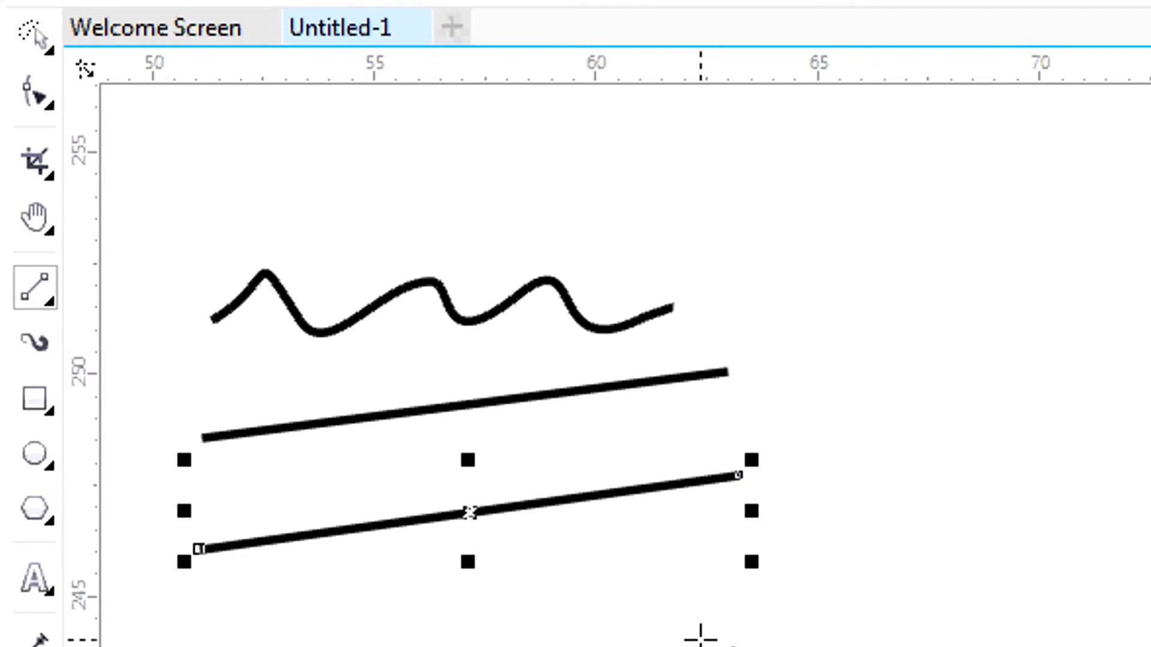
Step: Draw an arched curve about 12 mm wide below the straight lines with the 3-Point Curve tool, bulging up at its start
left_click(48, 300)
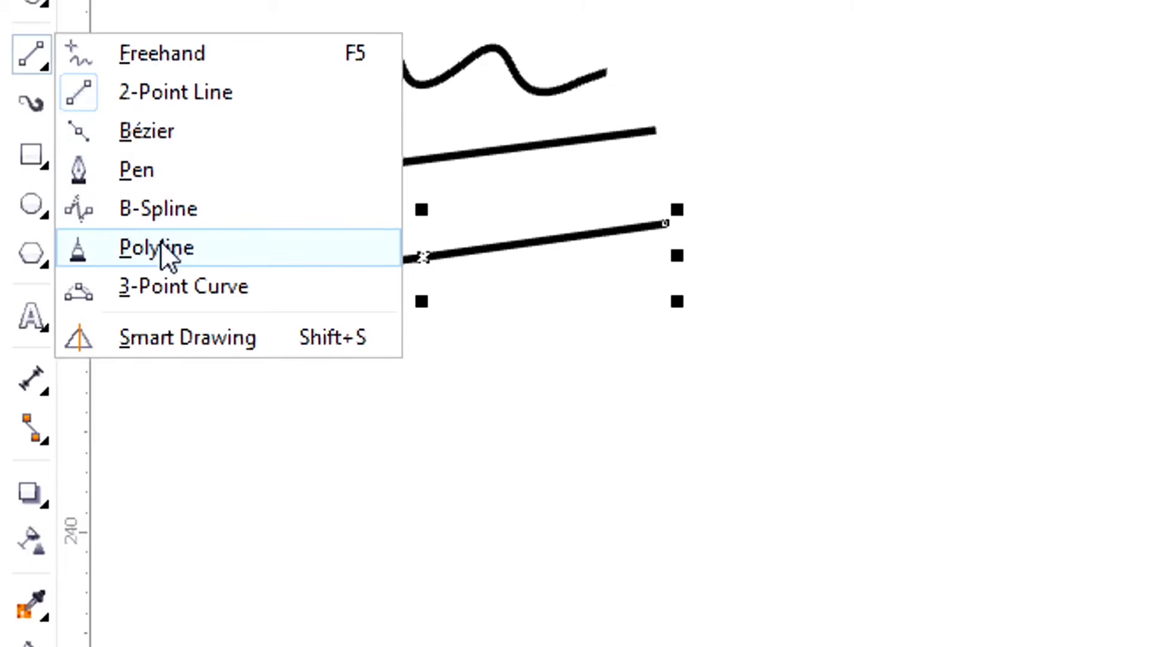
left_click(163, 288)
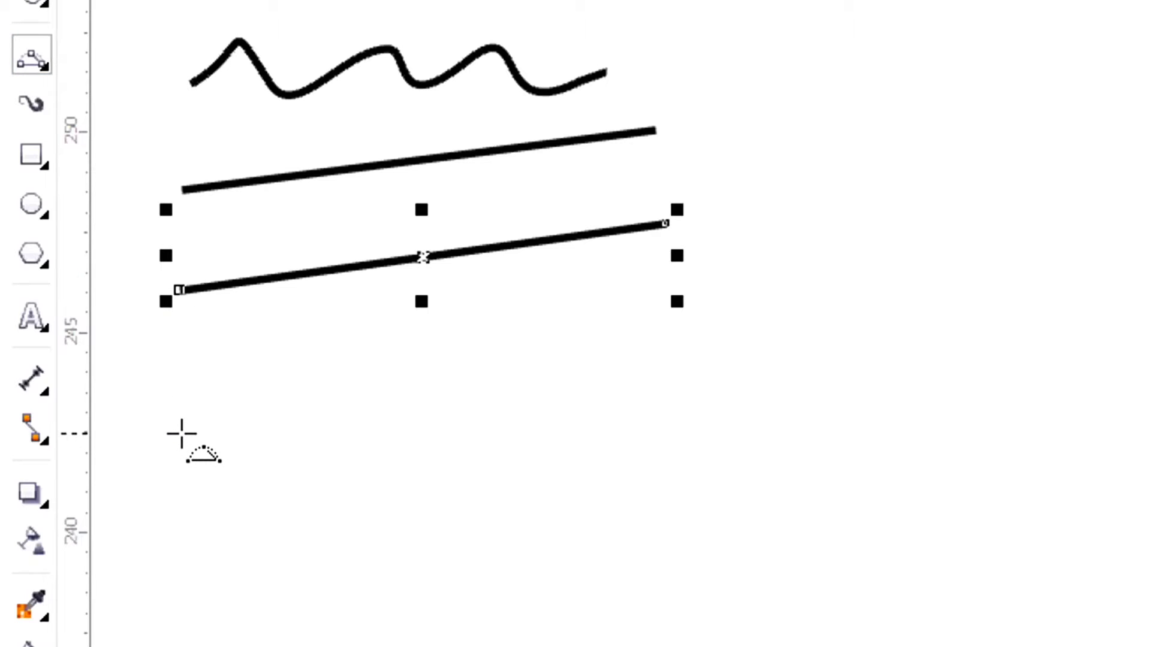
left_click_drag(180, 437, 666, 363)
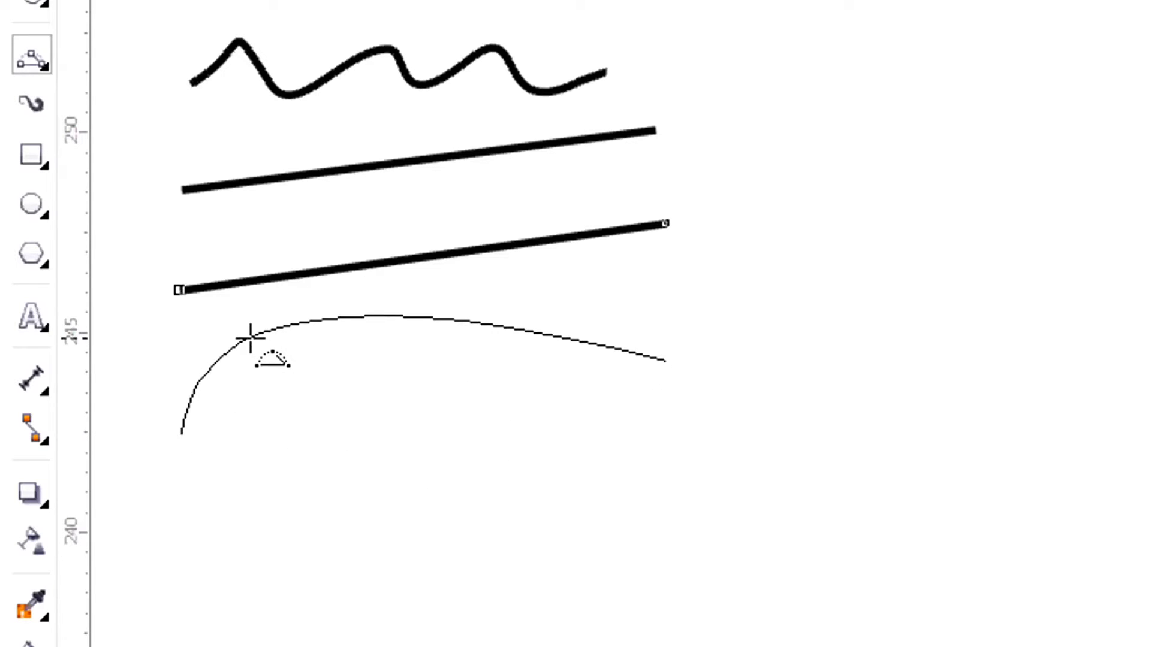
left_click(213, 348)
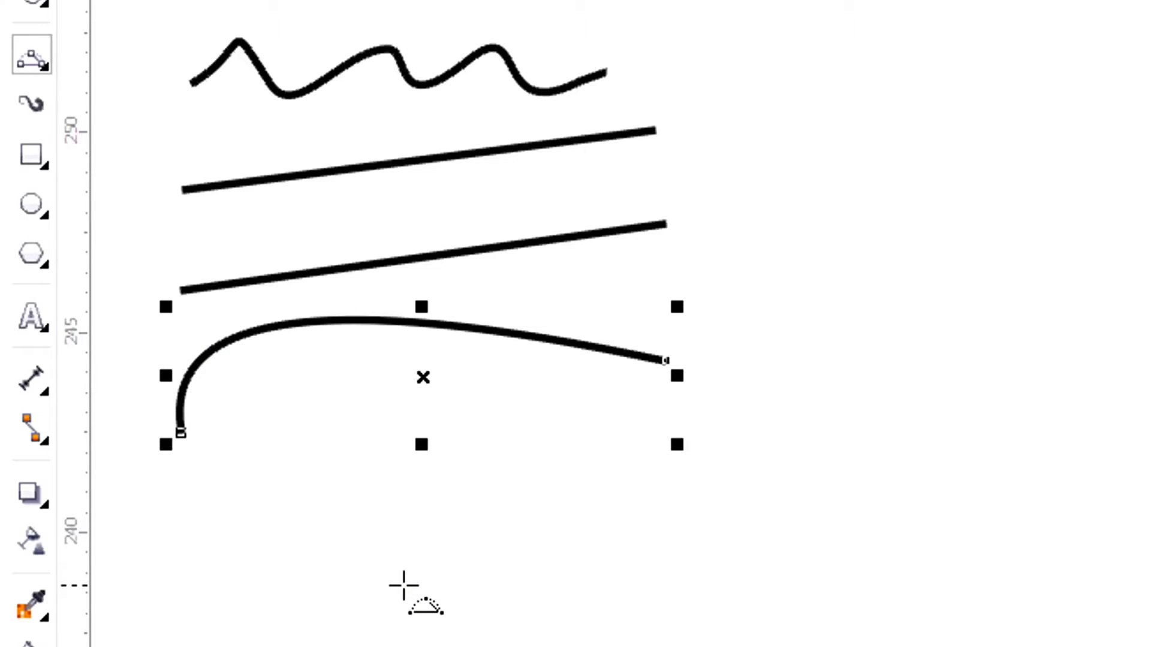
Step: Draw an open zigzag of four segments about 14 mm wide with the Polyline tool below the arched curve
left_click(44, 66)
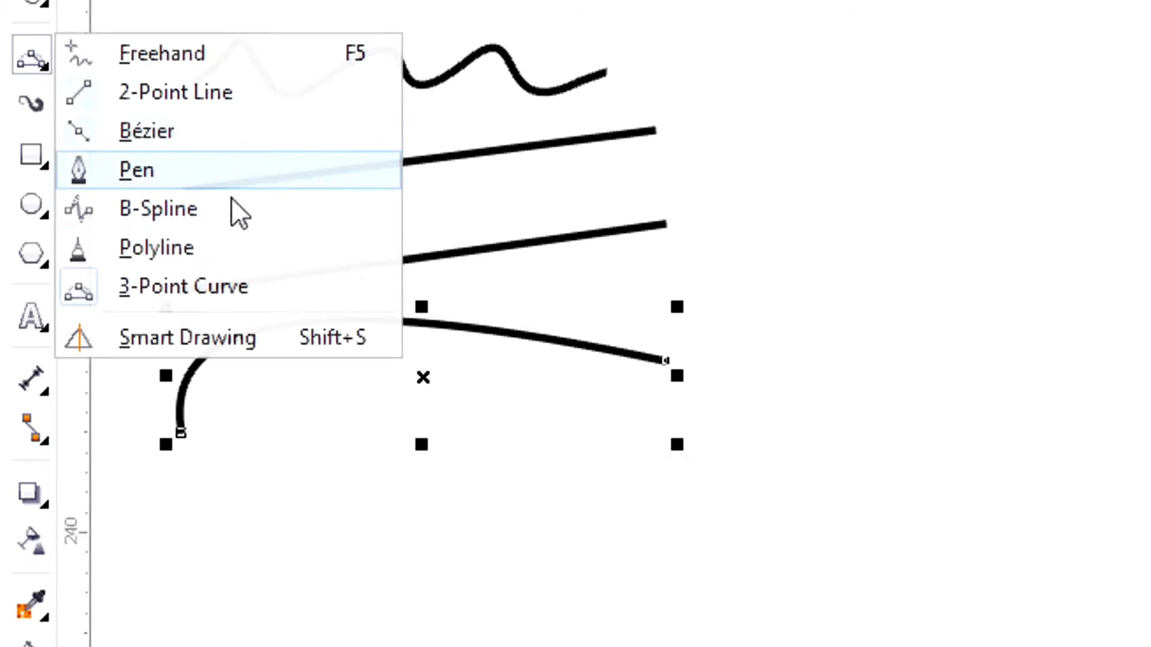
left_click(229, 248)
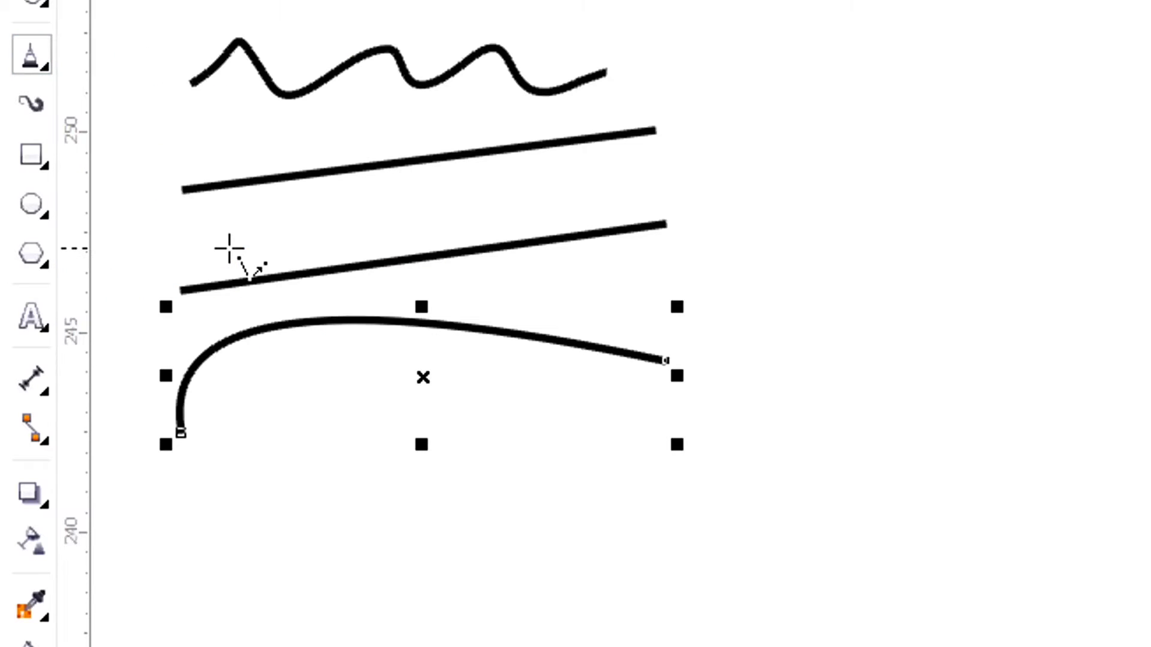
left_click(167, 577)
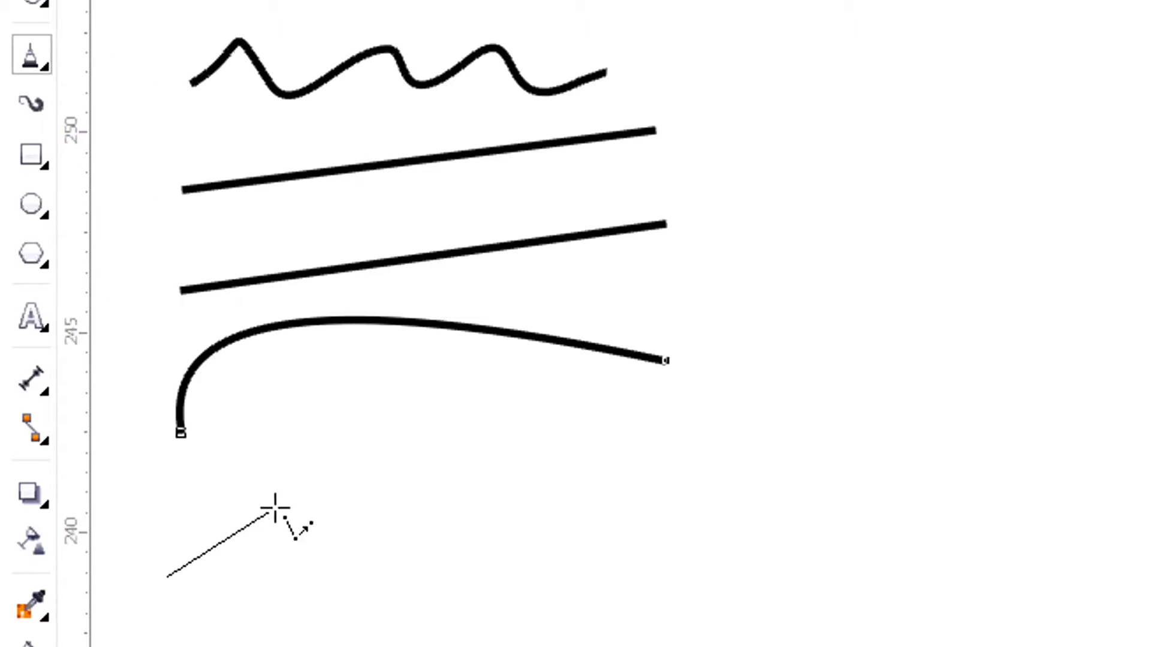
left_click(300, 490)
left_click(438, 569)
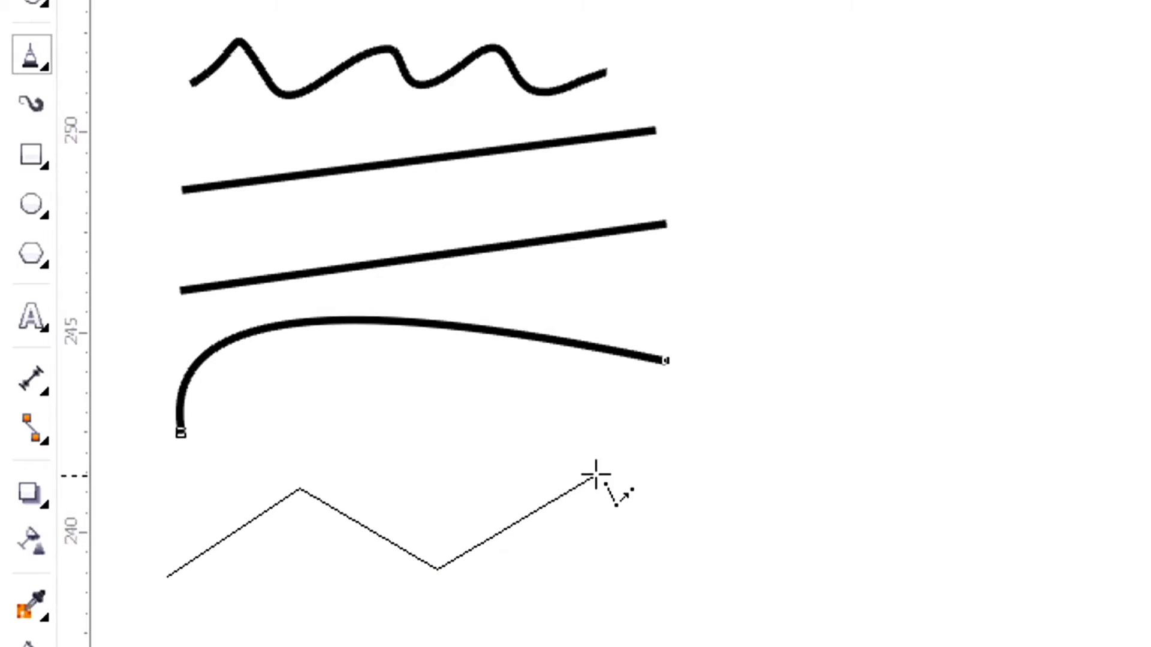
left_click(600, 474)
double_click(741, 535)
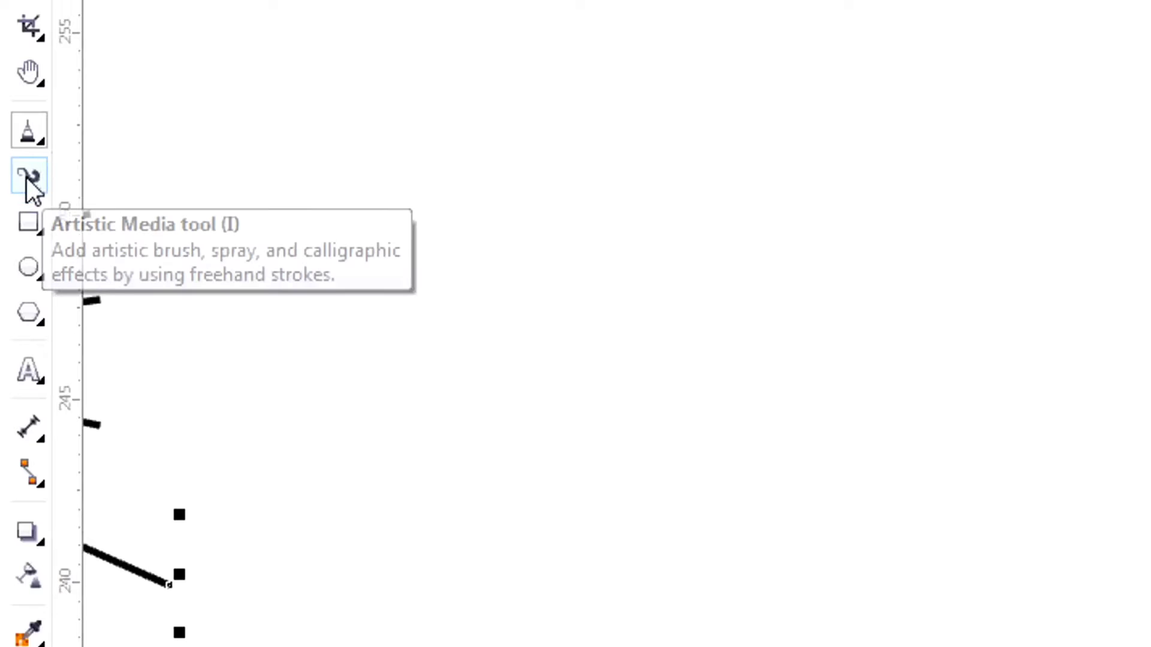
Step: Draw a spiral stroke about 7 mm wide and a wavy stroke about 11 mm wide beside it with Artistic Media
left_click(27, 180)
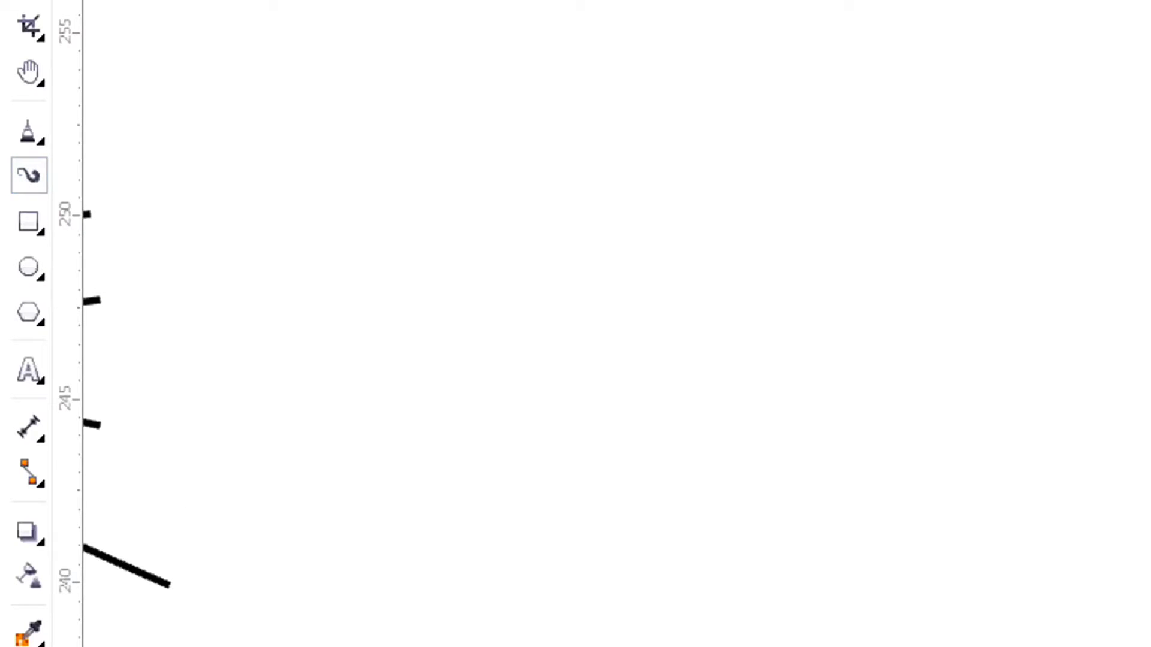
mouse_move(450, 237)
left_mouse_down()
mouse_move(511, 138)
mouse_move(306, 314)
left_mouse_up()
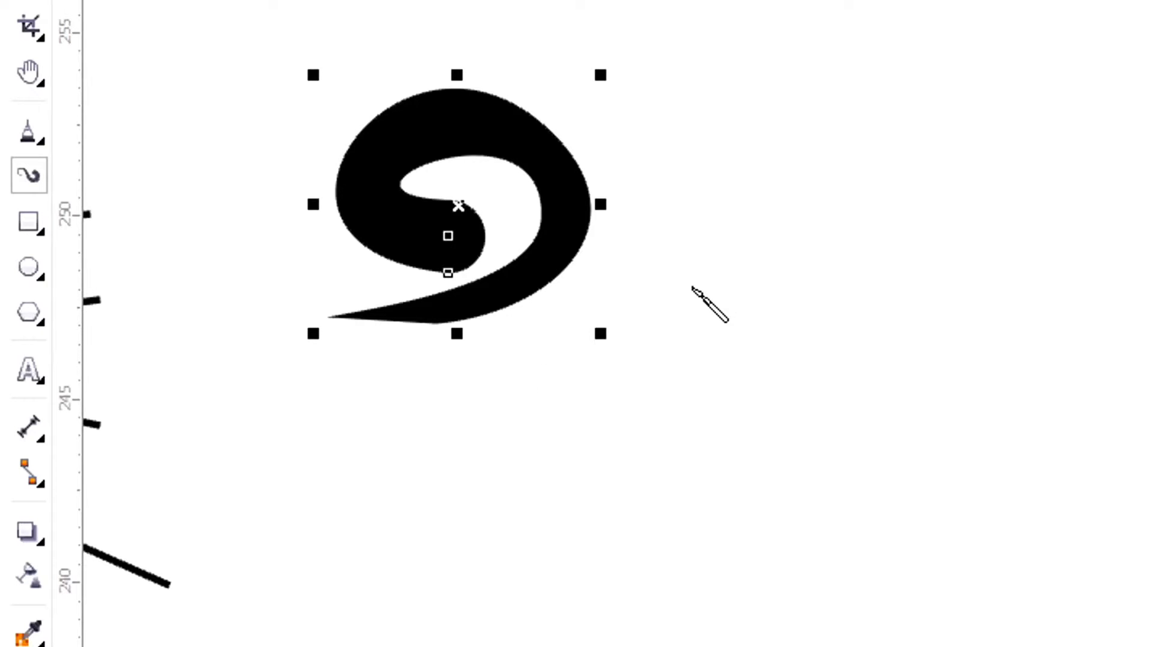
left_click_drag(694, 289, 1087, 228)
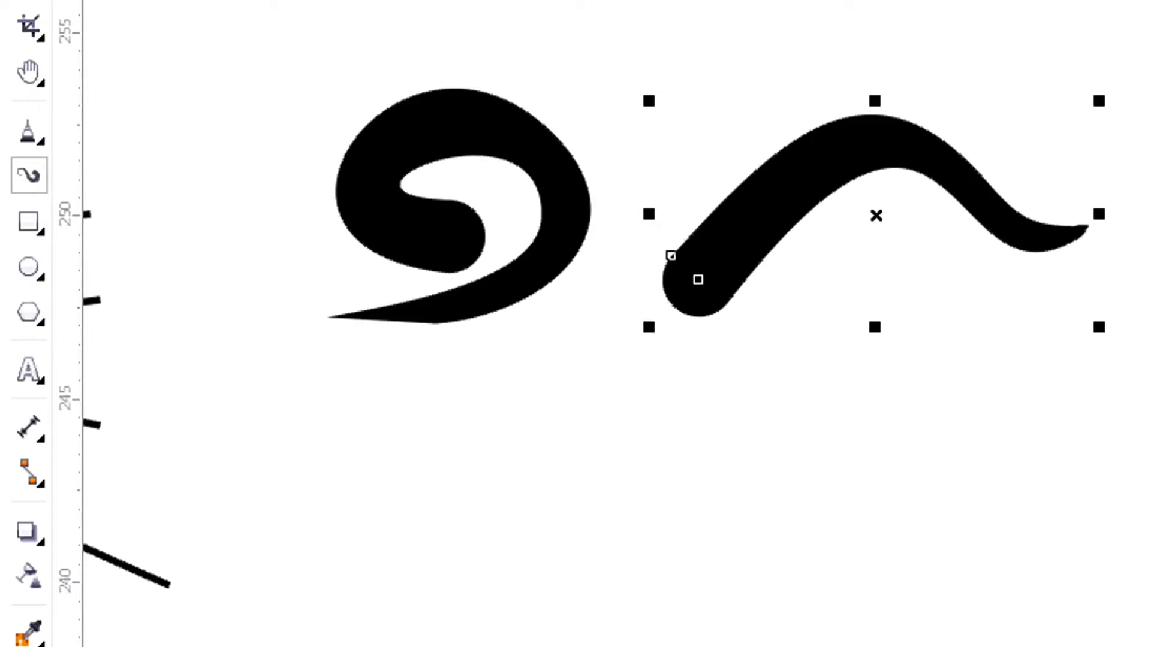
Step: Draw a rectangle about 6.5 by 3 mm below the spiral stroke and an ellipse about 6.6 by 3.3 mm beside it
left_click(28, 223)
left_click_drag(359, 411, 556, 504)
left_click(34, 231)
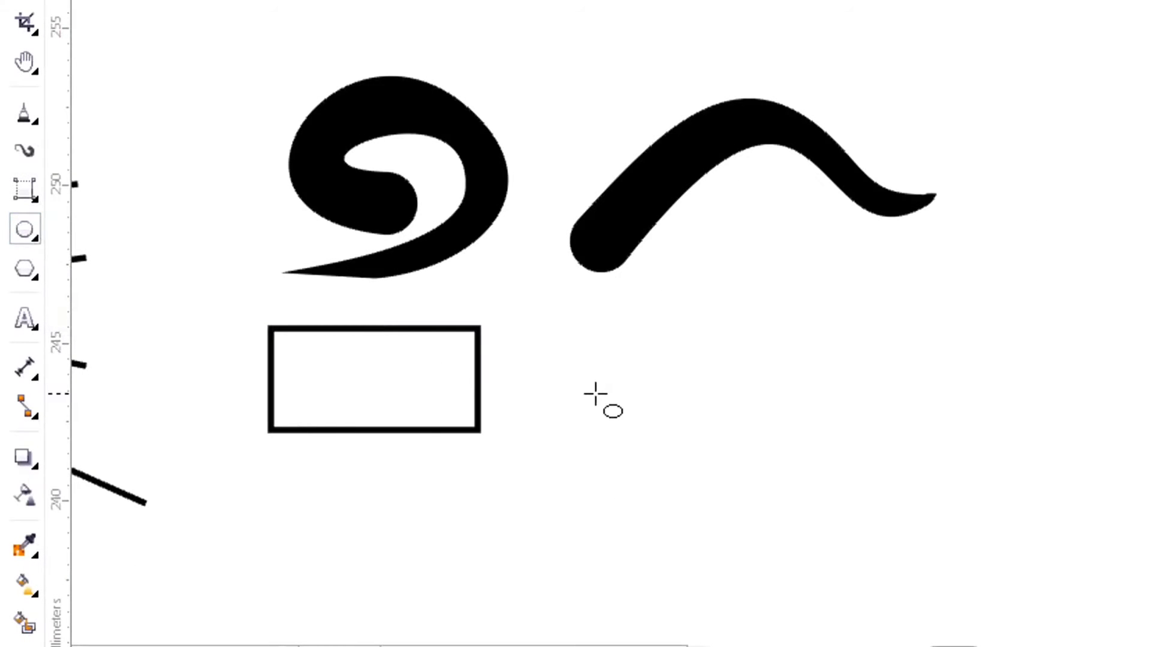
left_click_drag(594, 395, 804, 291)
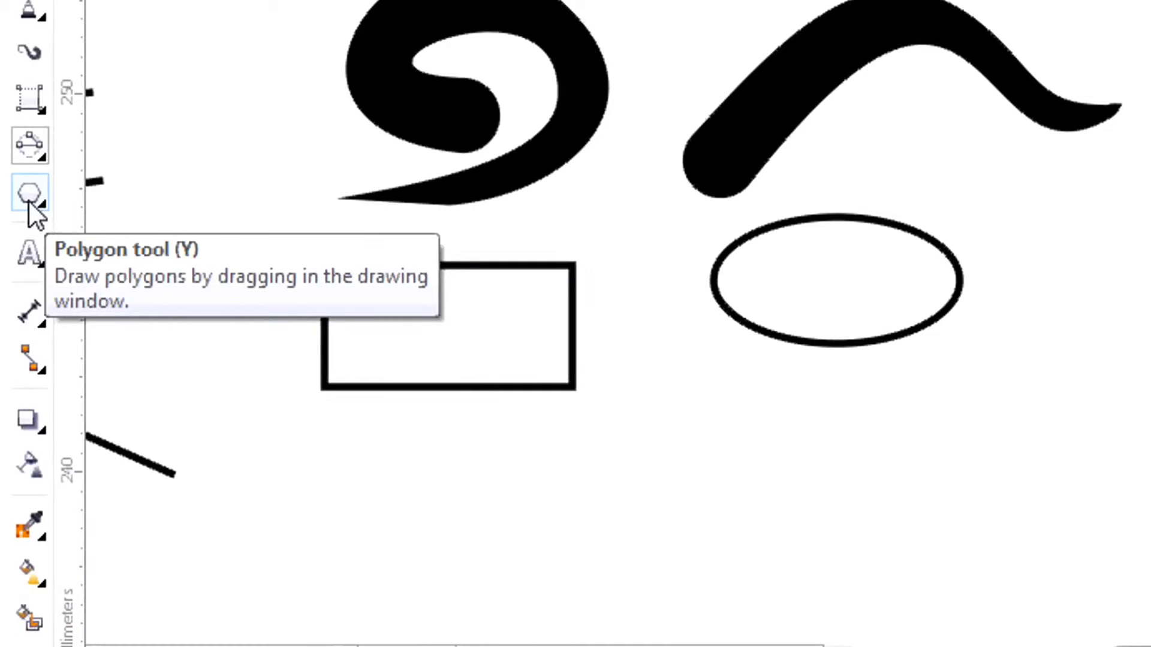
Step: Draw a downward-pointing pentagon about 4 mm wide below the rectangle with the Polygon tool
left_click(29, 200)
left_click_drag(355, 568, 523, 411)
Step: Try a 3-Point Rectangle about 9 by 3.4 mm below the wavy artistic stroke
left_click(29, 222)
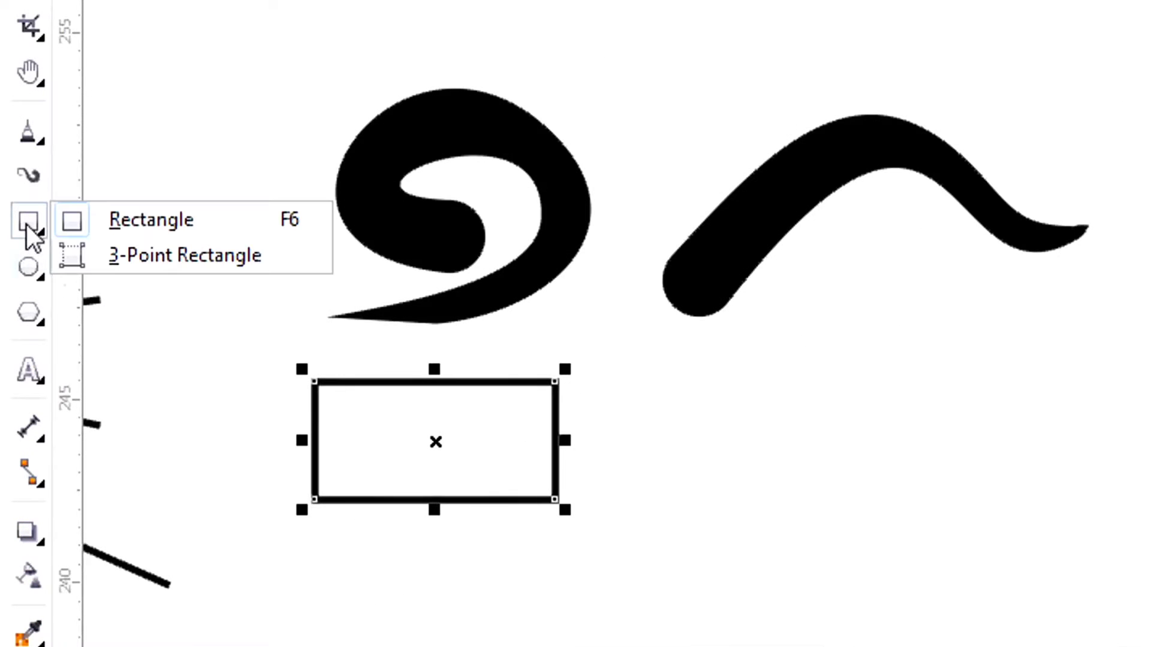
left_click(184, 257)
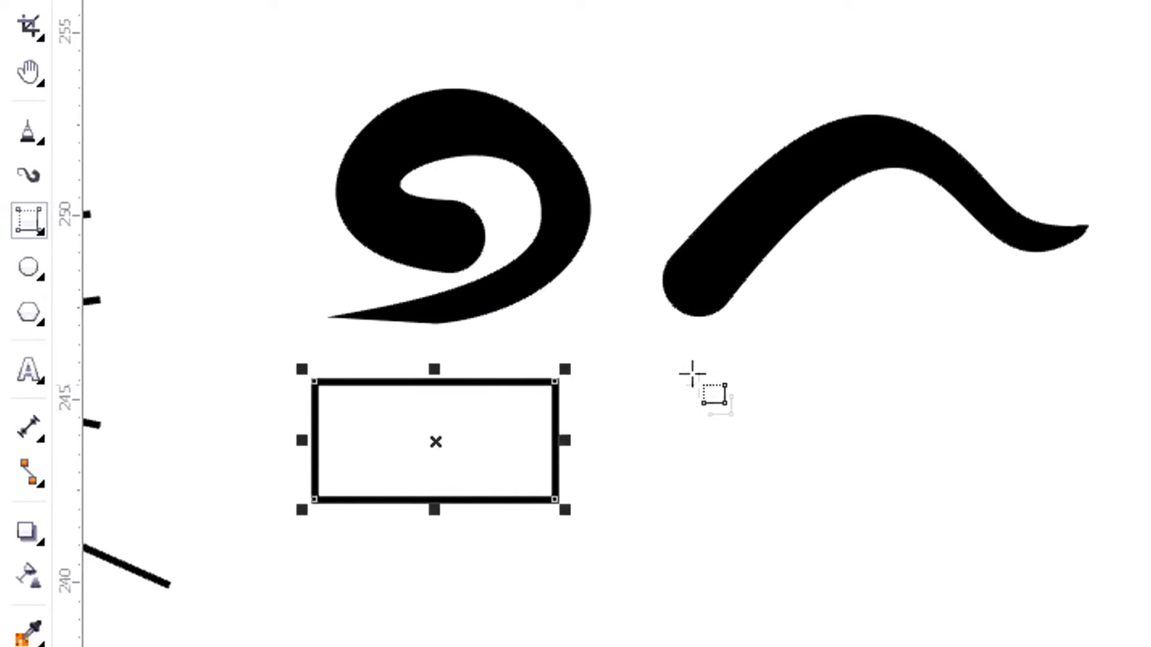
left_click_drag(699, 385, 1033, 382)
left_click(1040, 509)
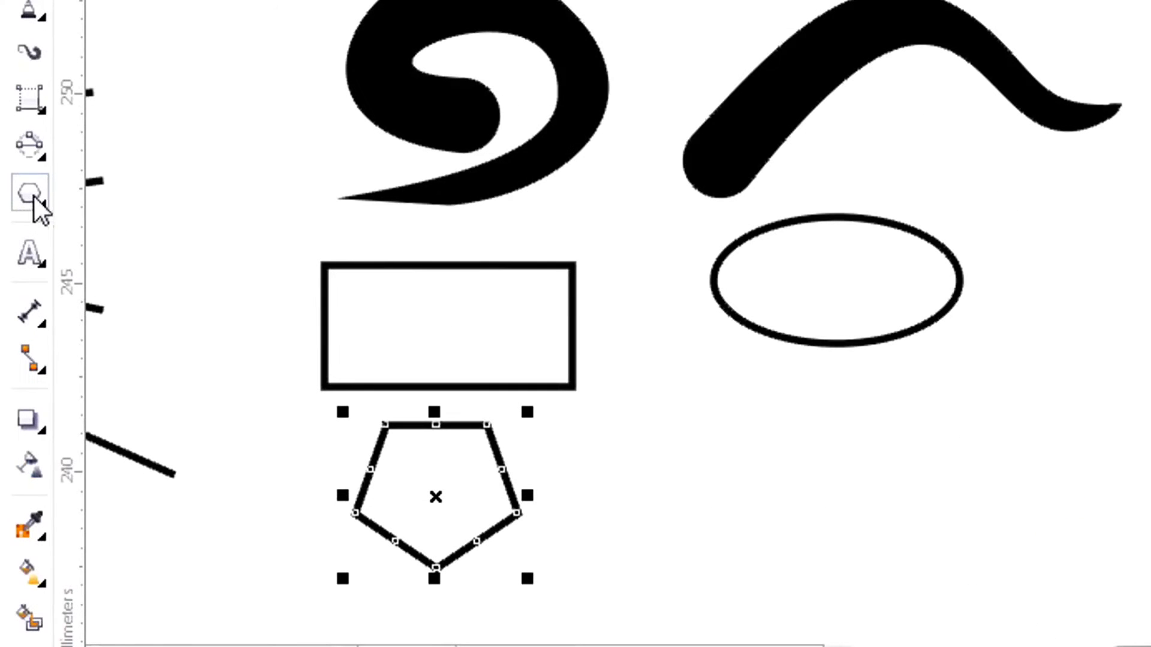
Step: Draw an arrow shape about 10 mm wide and 2 mm high below the ellipse
left_click(30, 201)
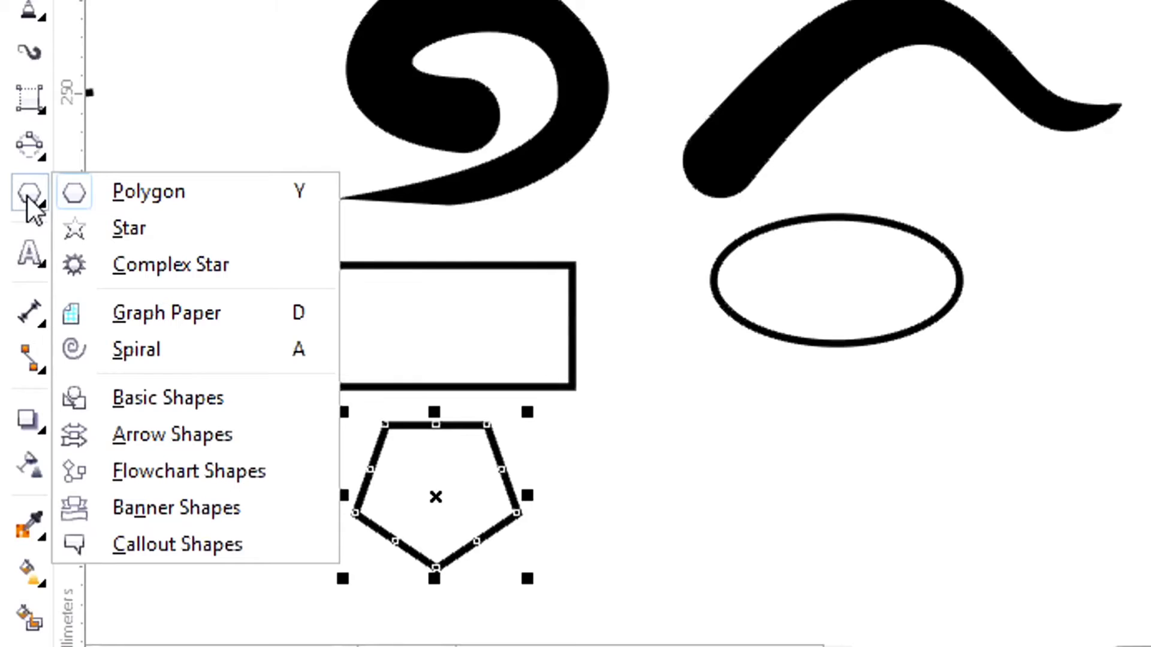
left_click(169, 437)
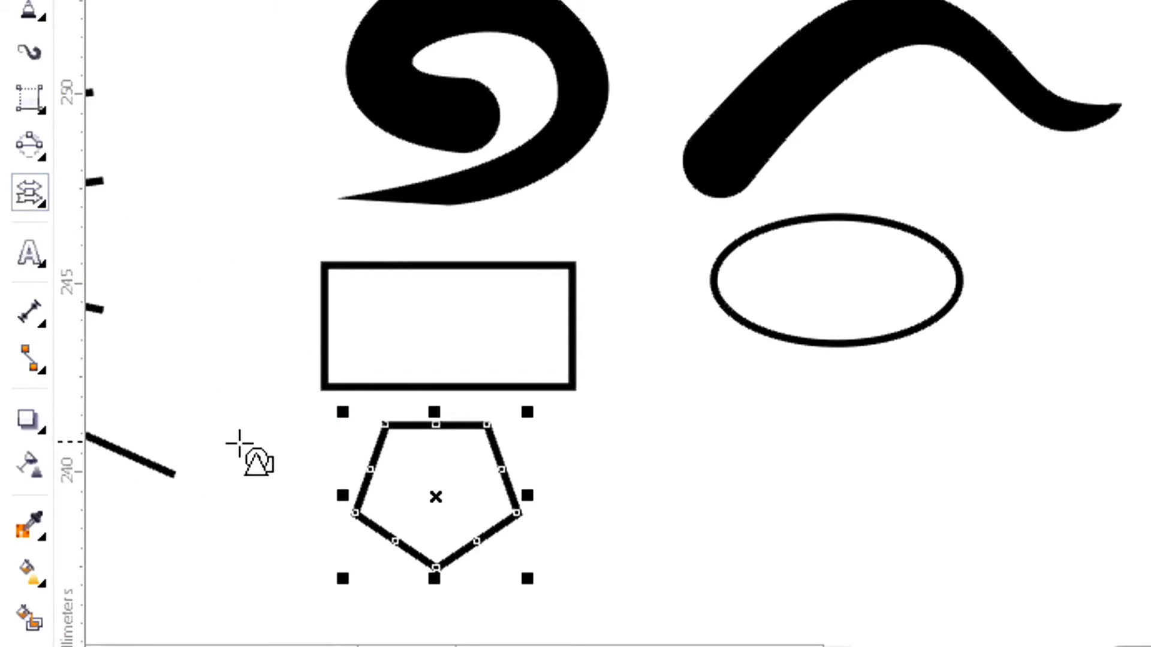
left_click_drag(663, 419, 1049, 496)
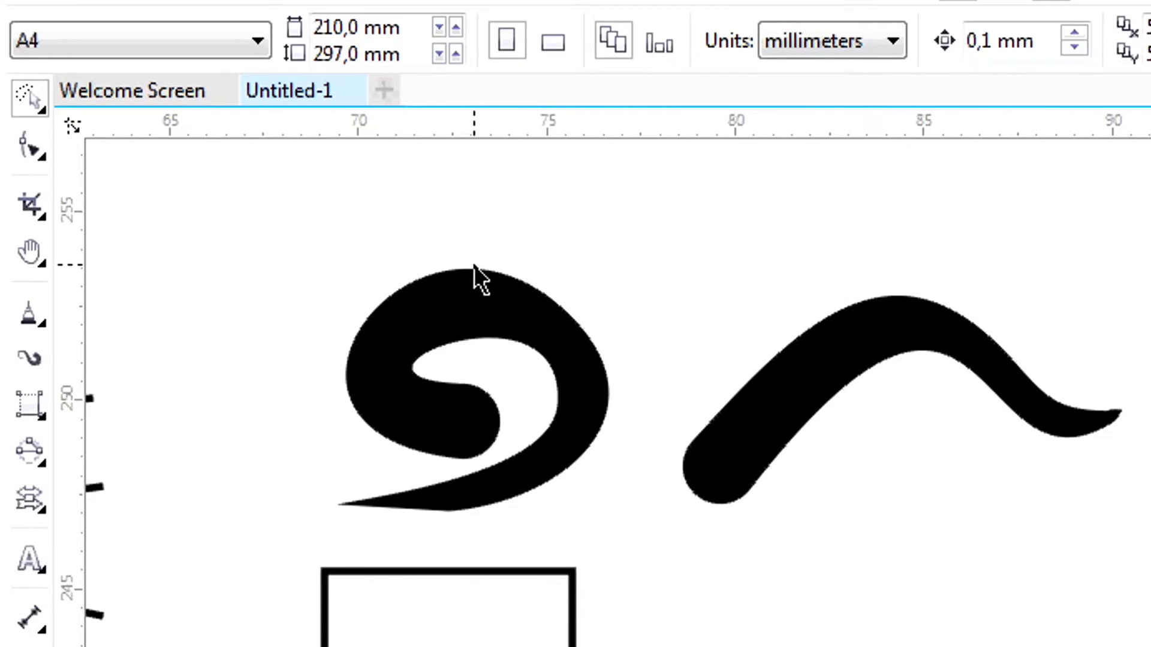
Step: Change the spiral artistic stroke to the preset that tapers at both ends
left_click(511, 359)
left_click(836, 364)
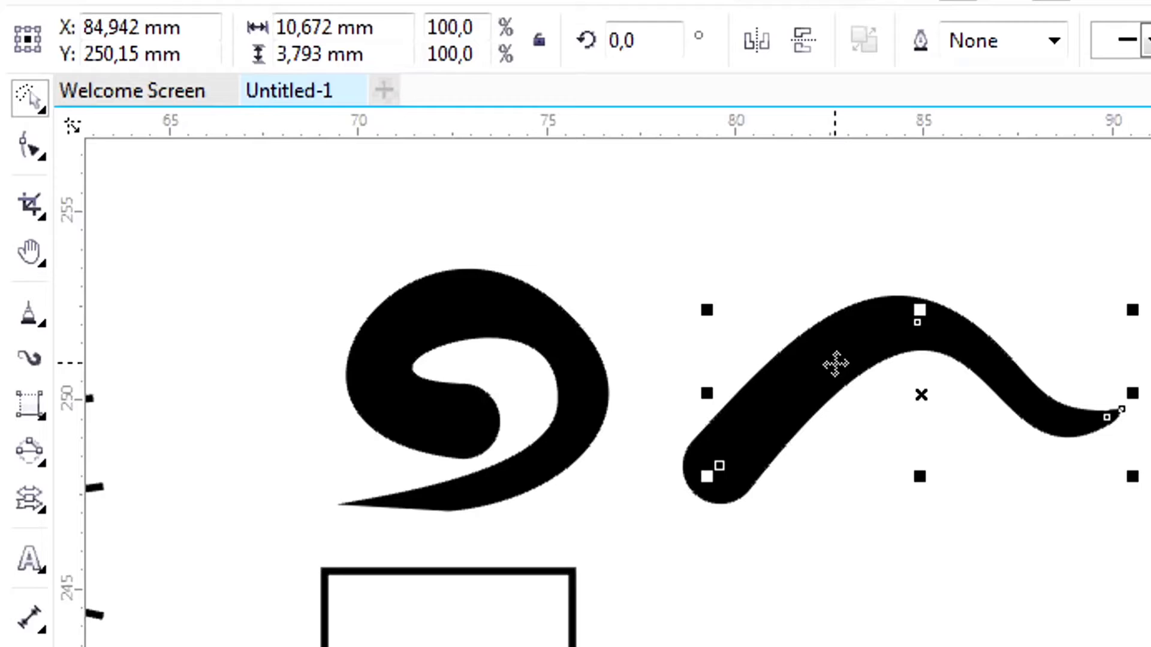
left_click(375, 366)
left_click(436, 37)
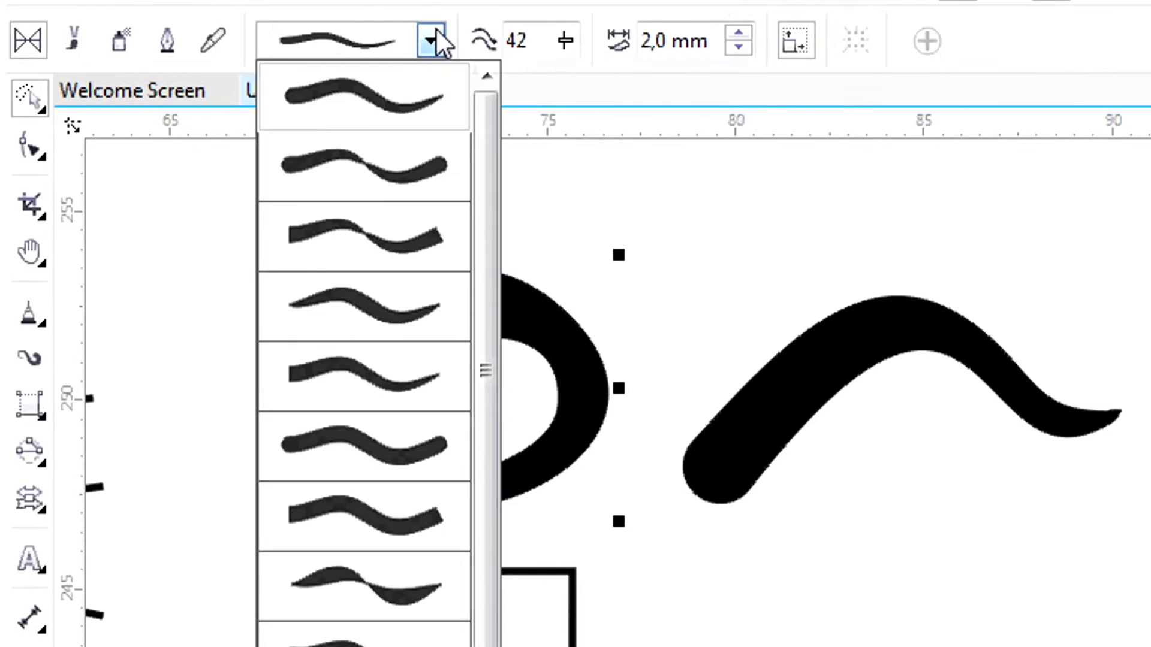
left_click(420, 319)
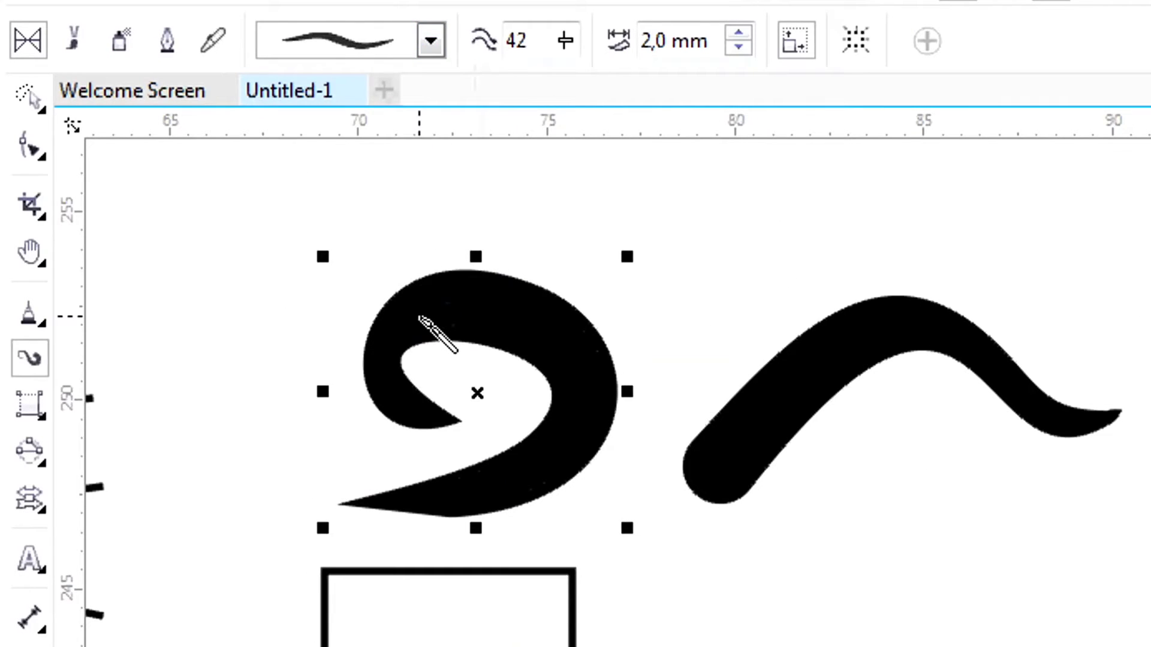
Step: Replace the wavy artistic stroke with an arched brush stroke about 6 mm wide, using the Artistic brush of shrinking round dots
left_click(75, 42)
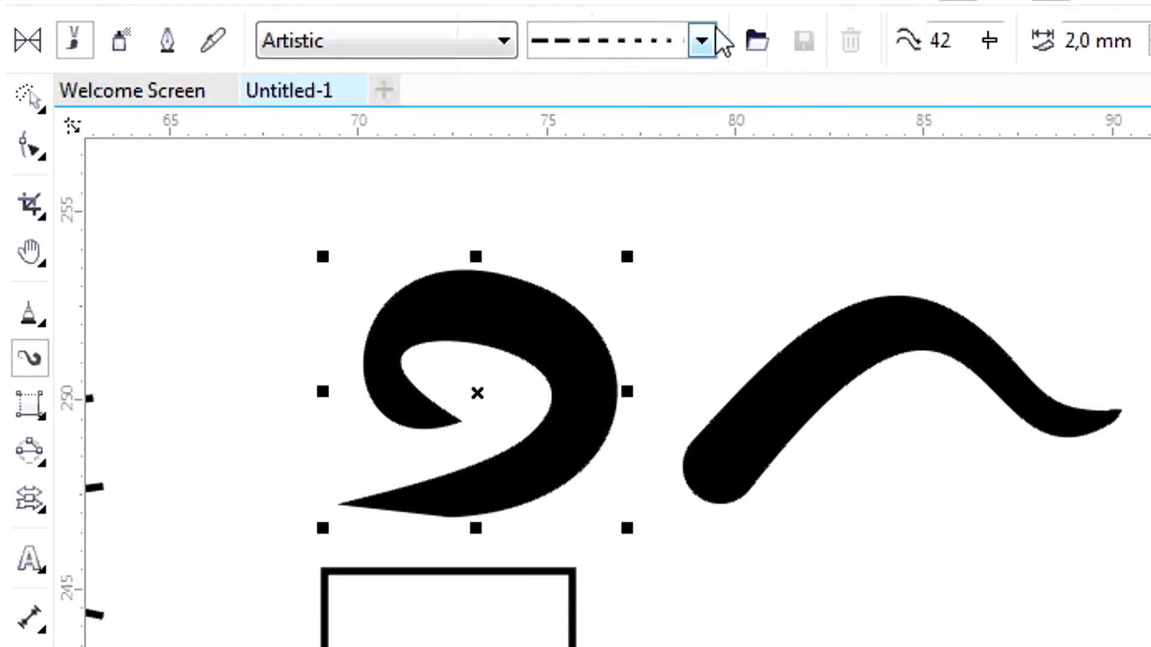
left_click(702, 41)
left_click(710, 165)
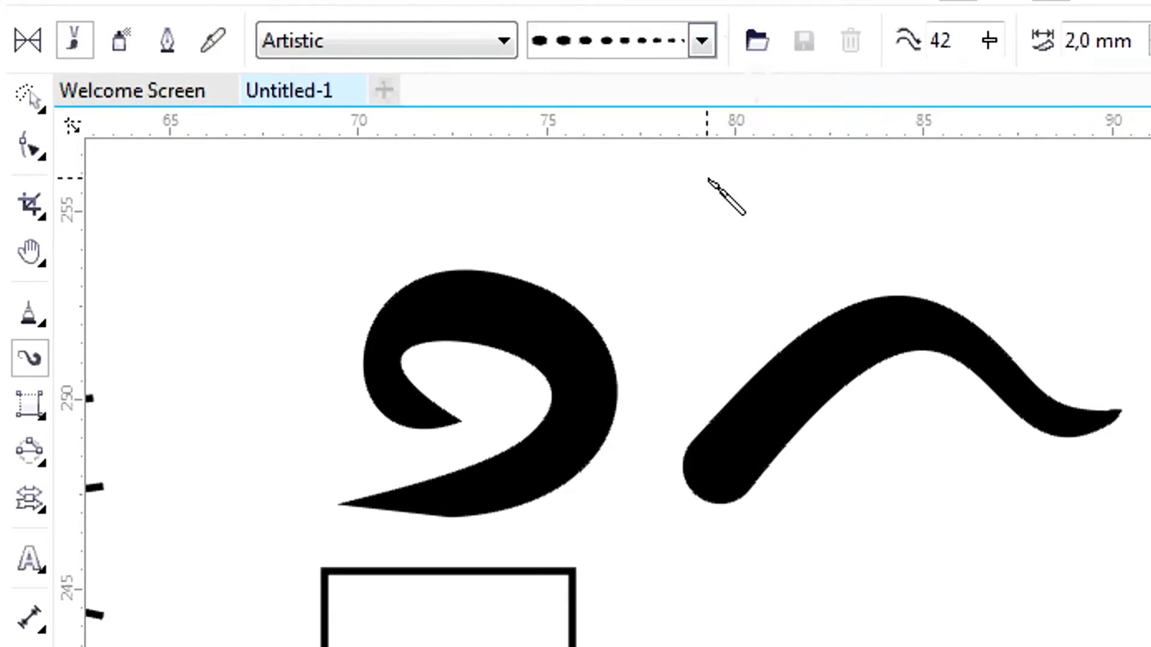
key("ctrl+z")
mouse_move(763, 288)
left_mouse_down()
mouse_move(840, 248)
mouse_move(984, 293)
left_mouse_up()
Step: Draw a stroke about 11 mm wide with the Artistic Media sprayer beside the spiral stroke
left_click(120, 39)
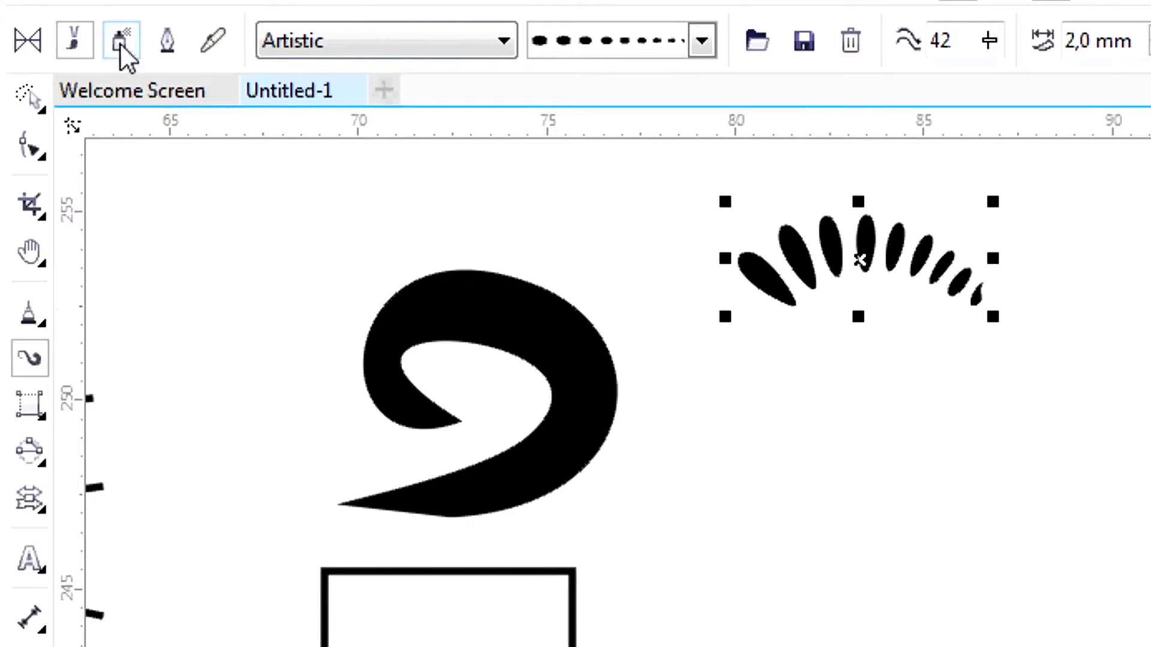
mouse_move(707, 477)
left_mouse_down()
mouse_move(950, 440)
mouse_move(1142, 350)
left_mouse_up()
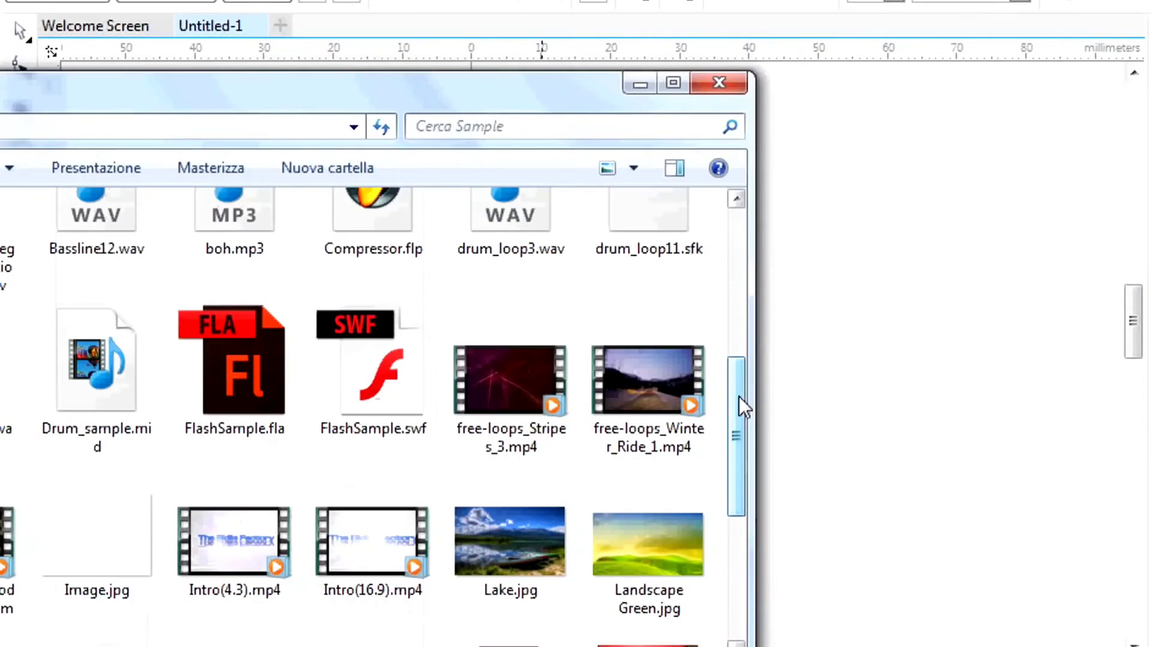
Step: Import Landscape Green.jpg from the Sample folder into the drawing and get the folder window out of the way
left_click(641, 549)
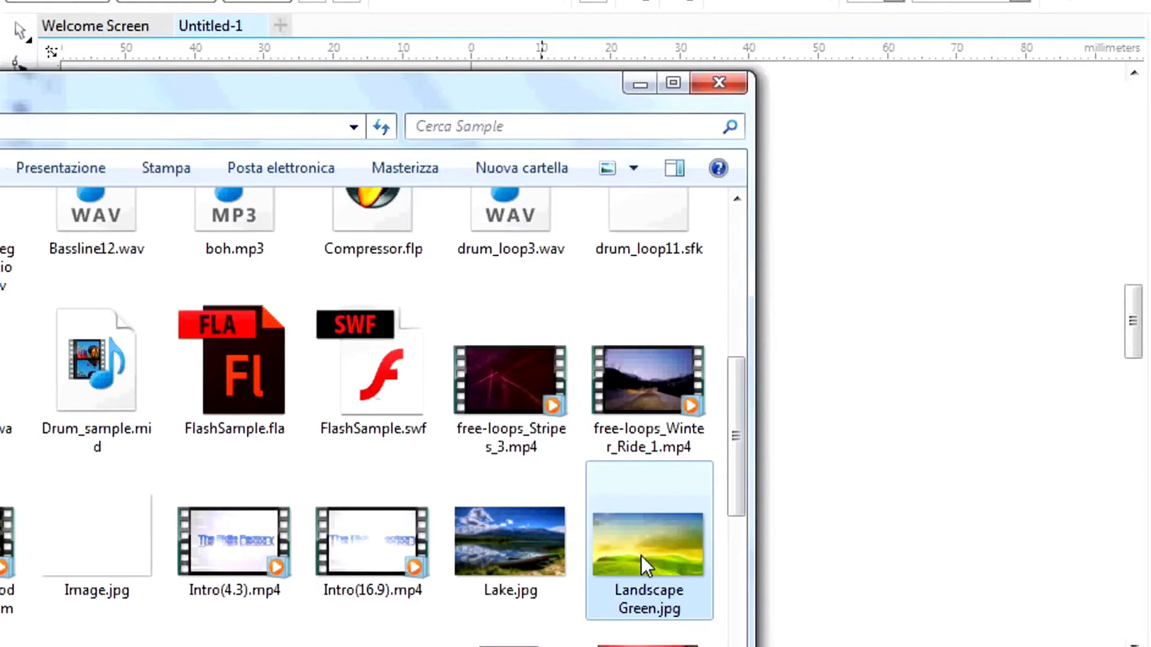
left_click_drag(645, 553, 848, 372)
left_click(855, 346)
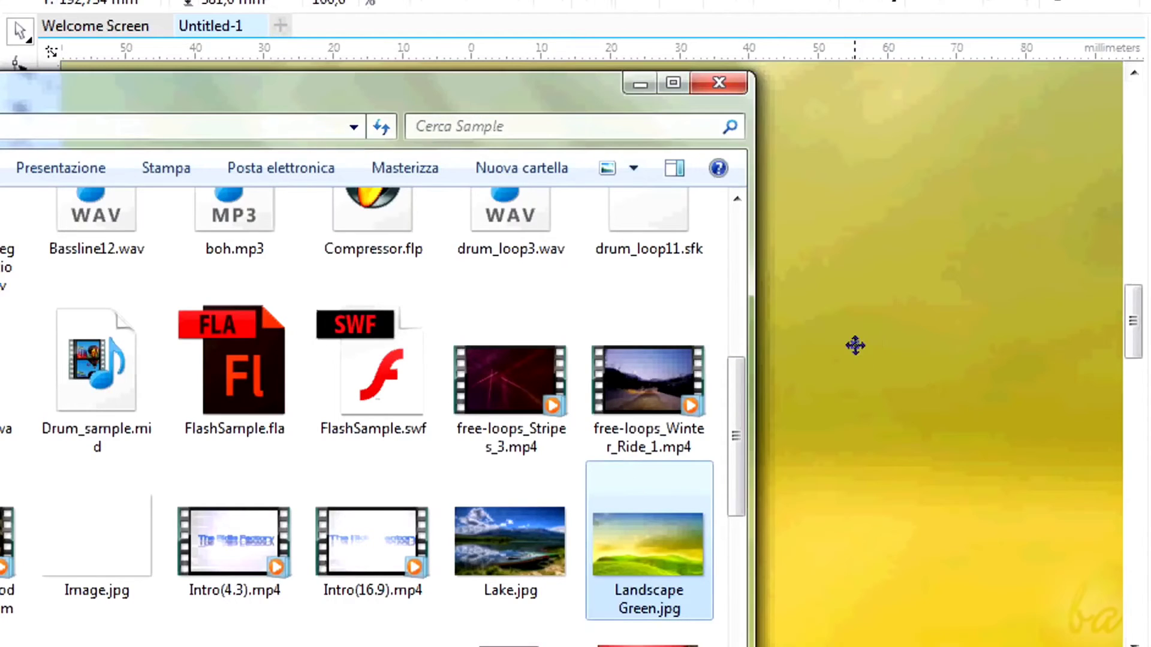
left_click(642, 89)
Step: Scale the landscape image down proportionally to about 174 by 98 mm and move it to the middle of the page
scroll(760, 306, "down", 5)
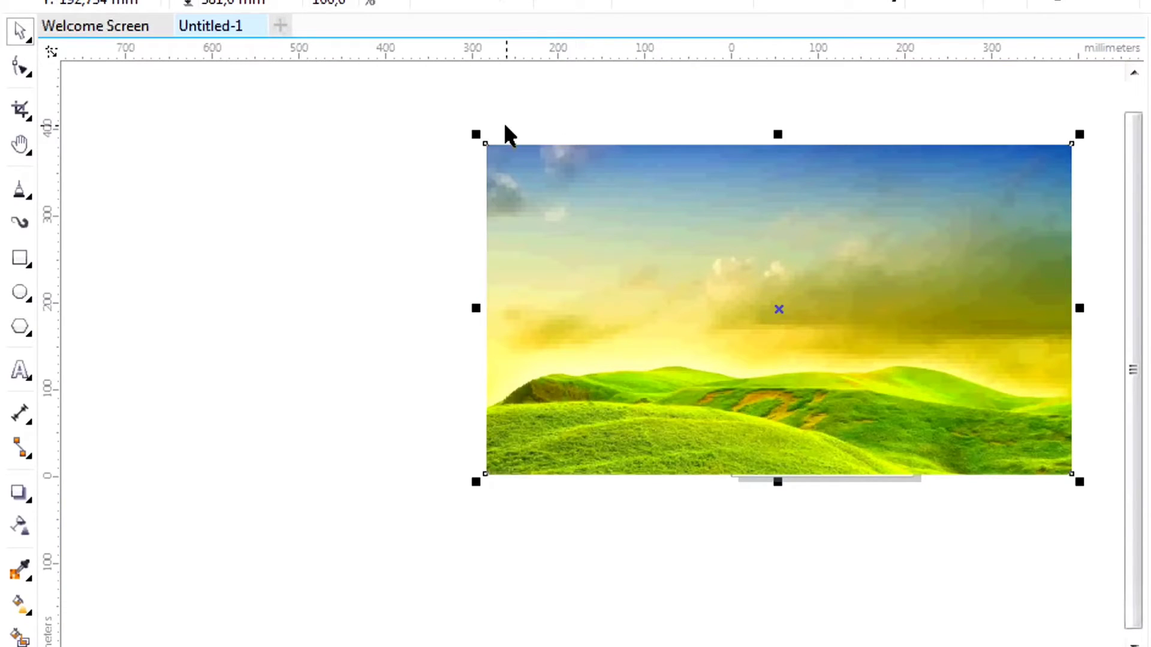
left_click_drag(475, 132, 837, 338)
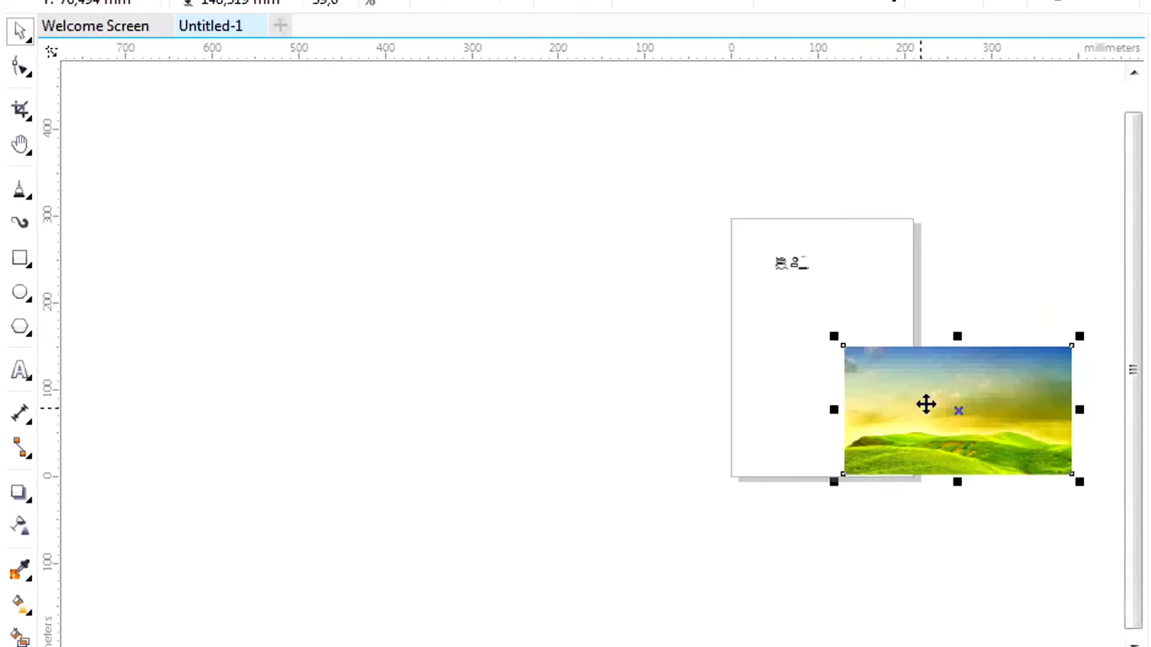
left_click_drag(925, 404, 801, 375)
scroll(876, 362, "up", 2)
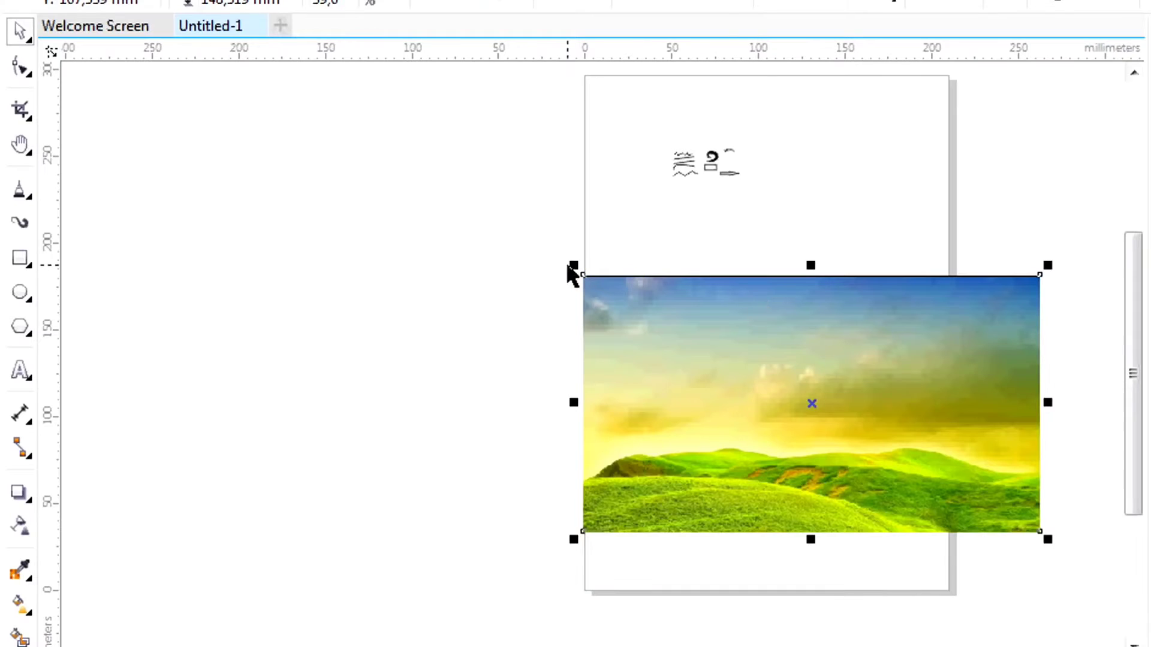
left_click_drag(571, 264, 737, 359)
left_click_drag(833, 398, 717, 296)
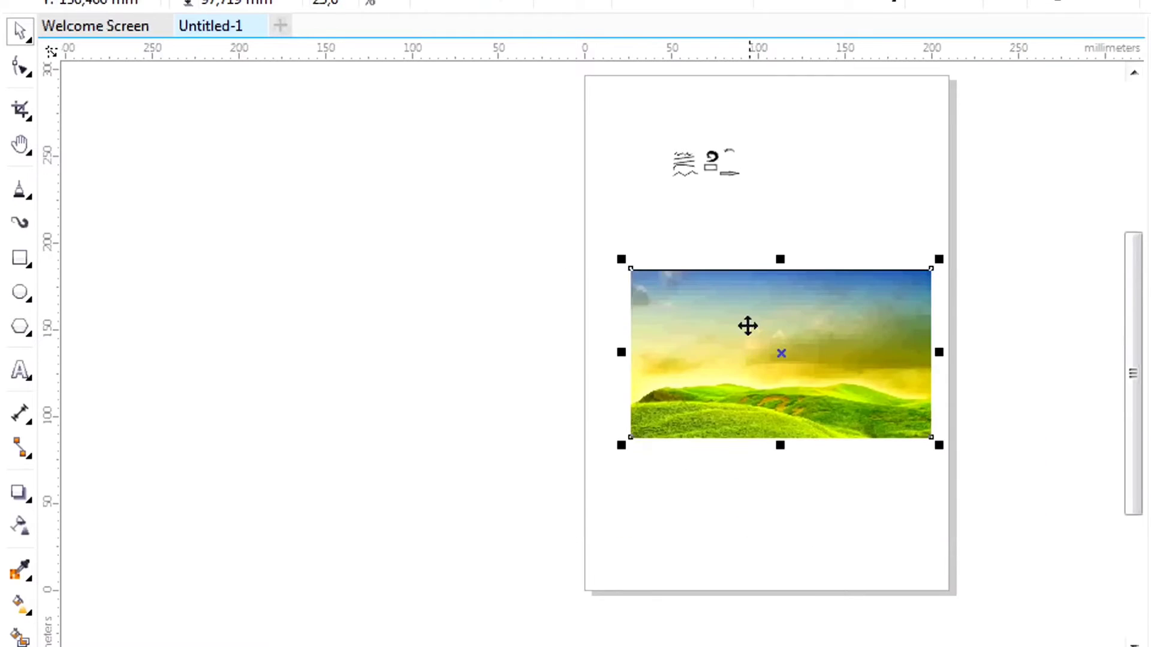
Step: Adjust the landscape in Image Adjustment Lab to temperature 7.421, tint -22, brightness 12 and contrast 20, and undo the adjustment
scroll(888, 347, "up", 2)
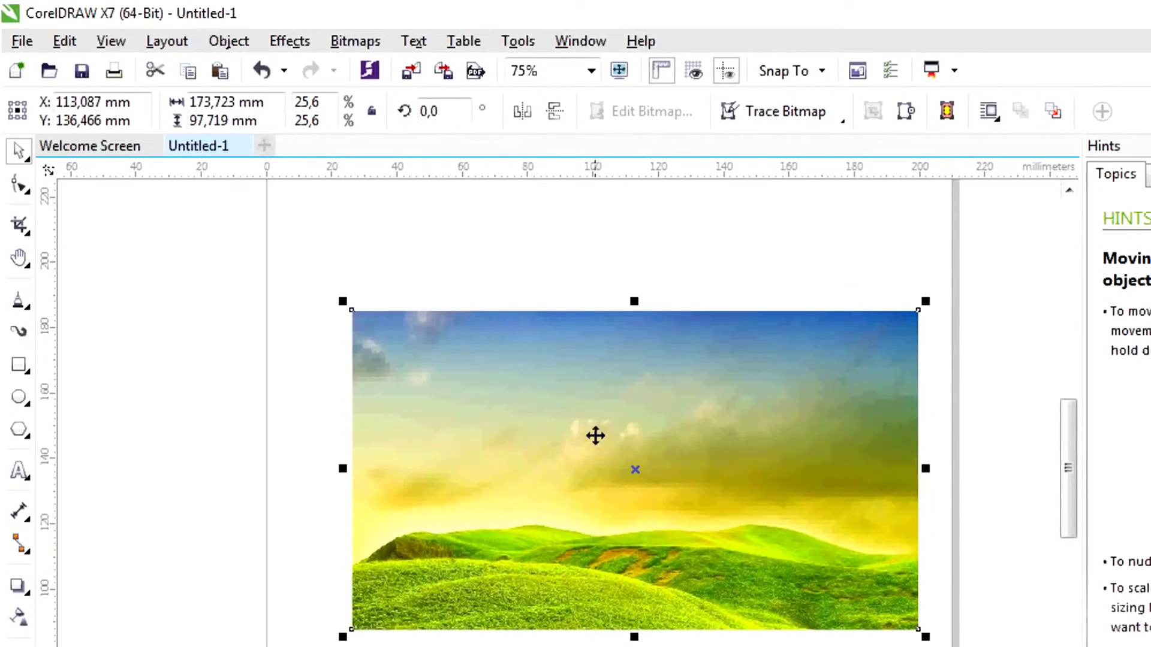
left_click(355, 42)
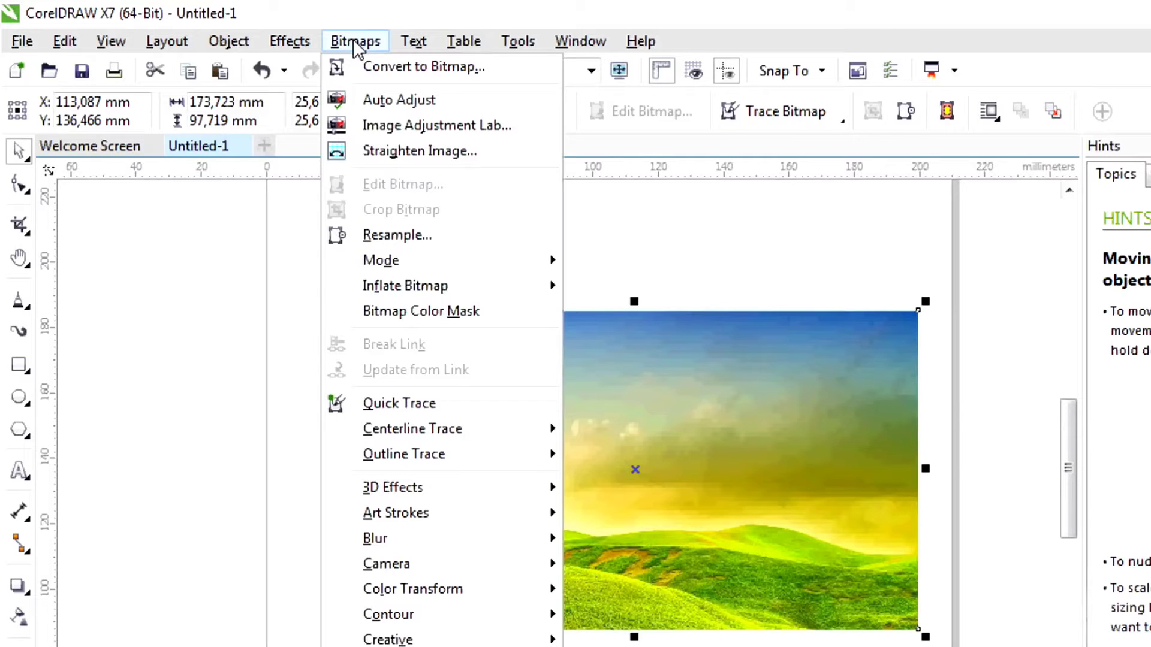
left_click(393, 127)
left_click_drag(912, 127, 931, 156)
left_click_drag(949, 231, 964, 263)
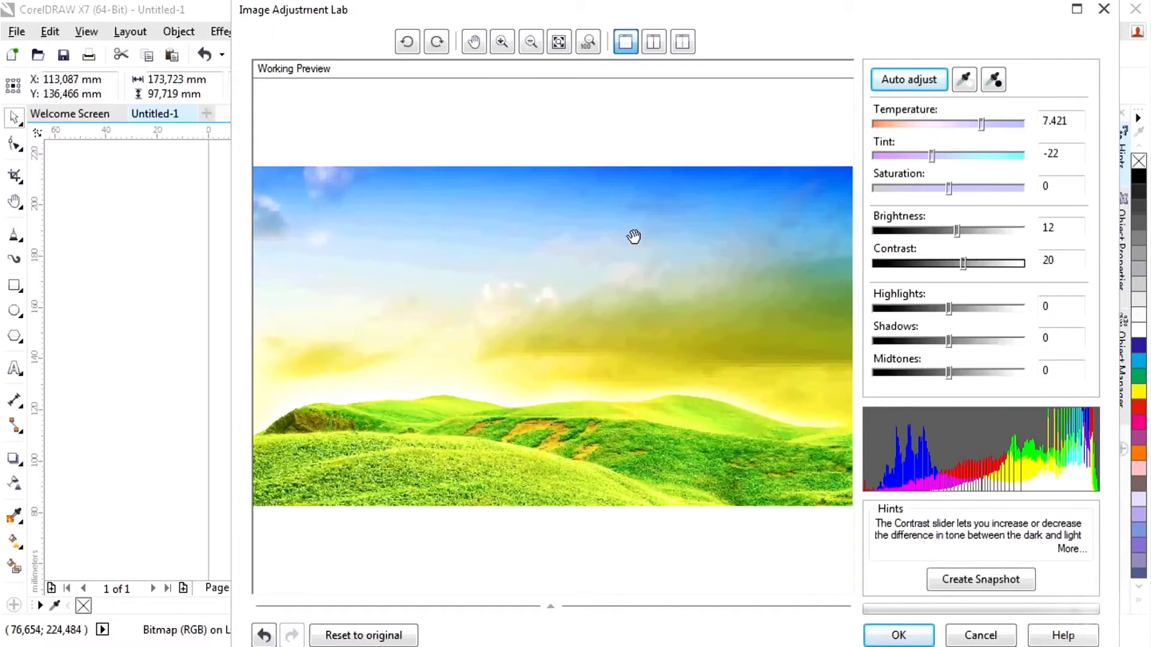
left_click(882, 637)
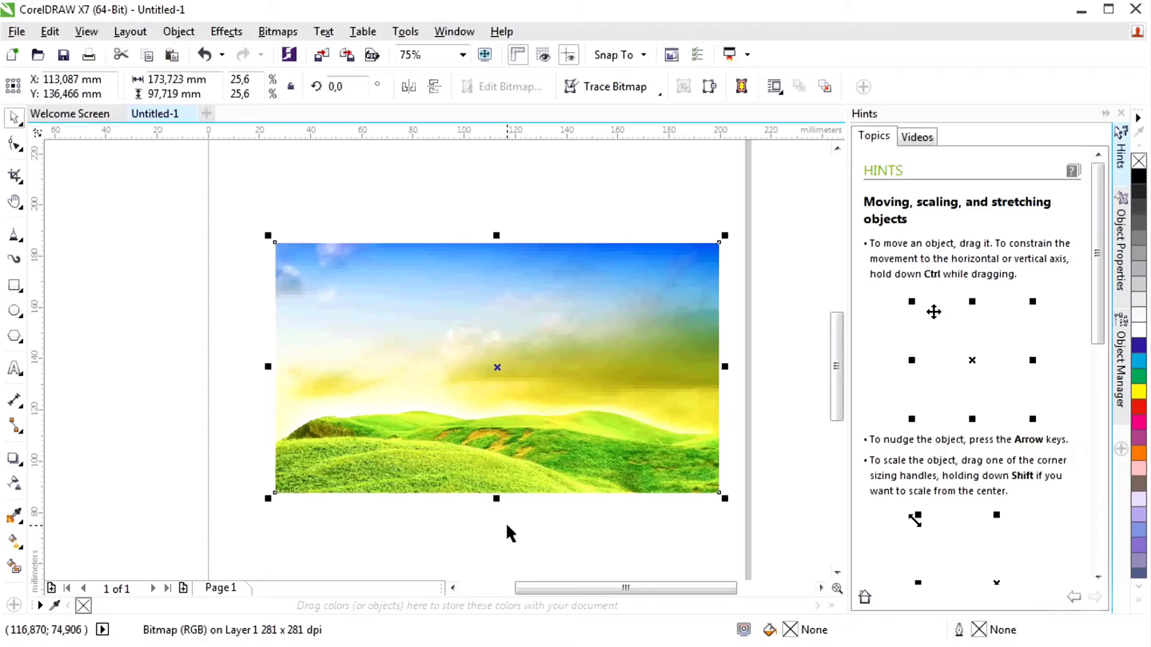
left_click(210, 57)
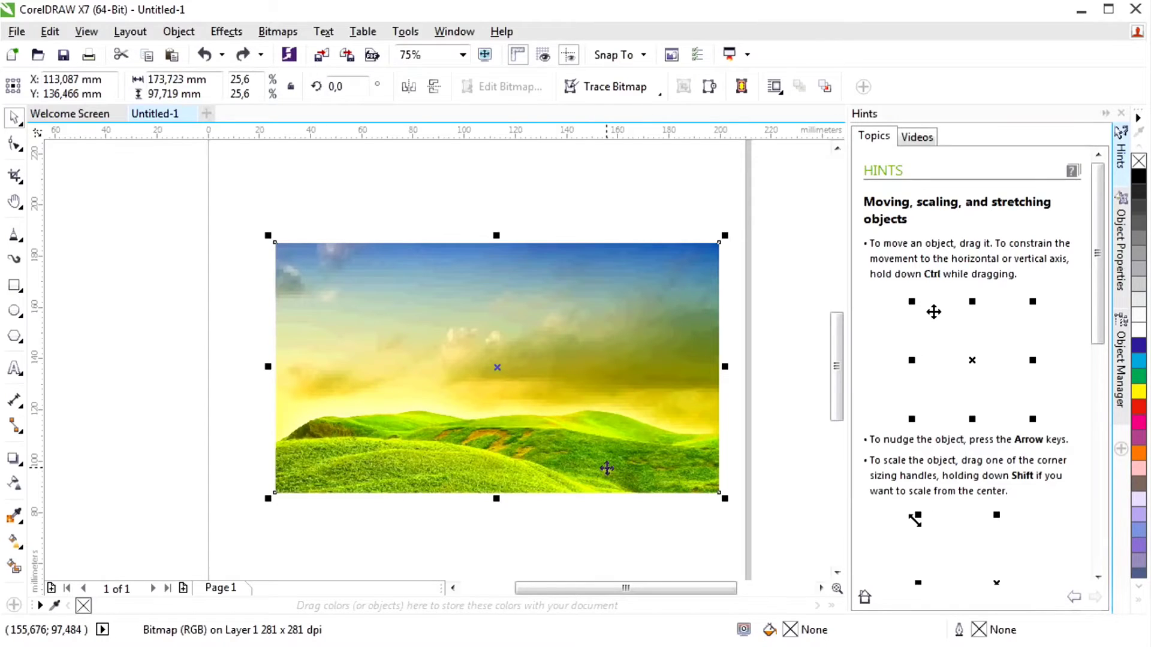
Step: Apply a Vignette to the landscape image with white color, an ellipse shape, a raised offset and a reduced fade
left_click(293, 33)
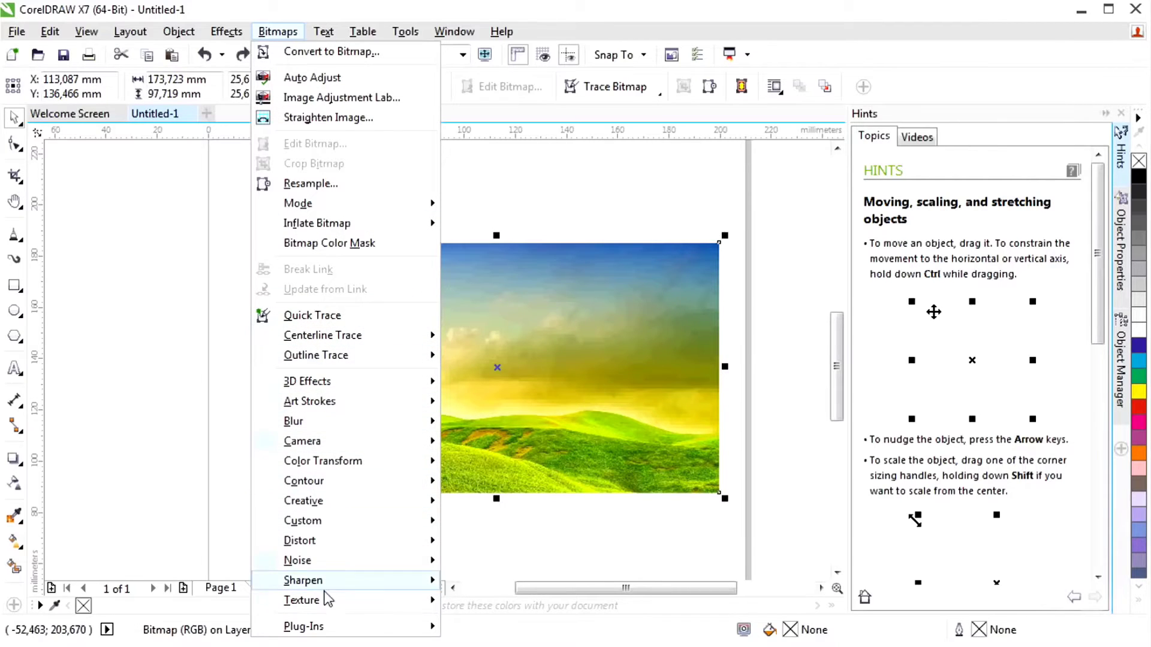
mouse_move(372, 501)
left_click(497, 615)
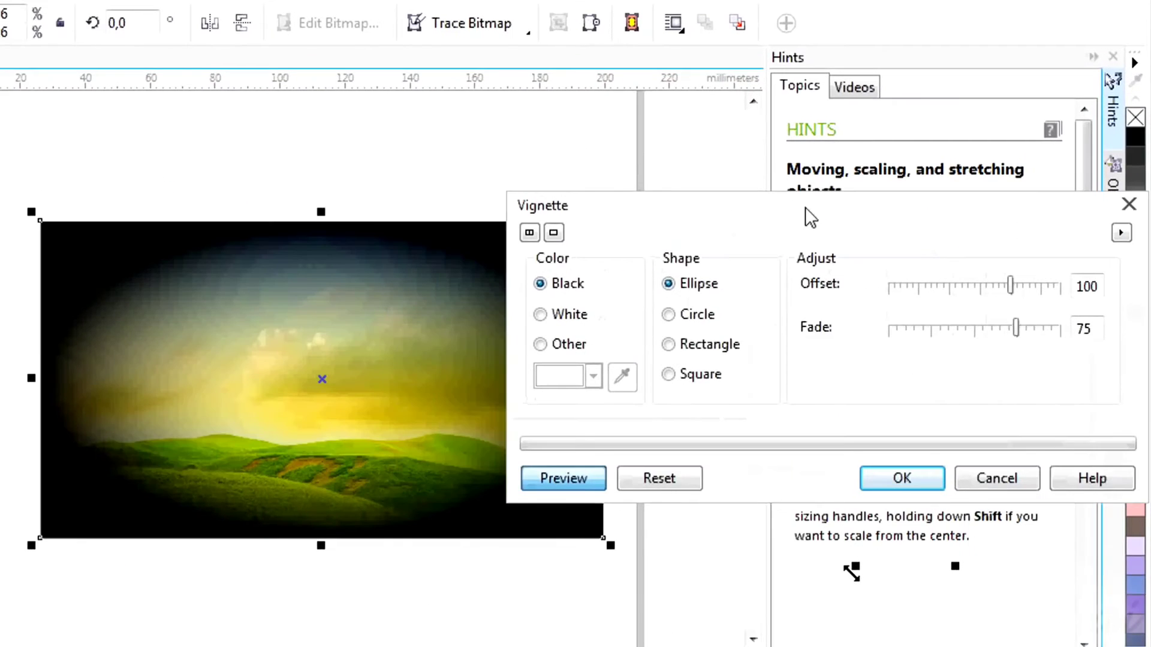
left_click_drag(805, 207, 807, 222)
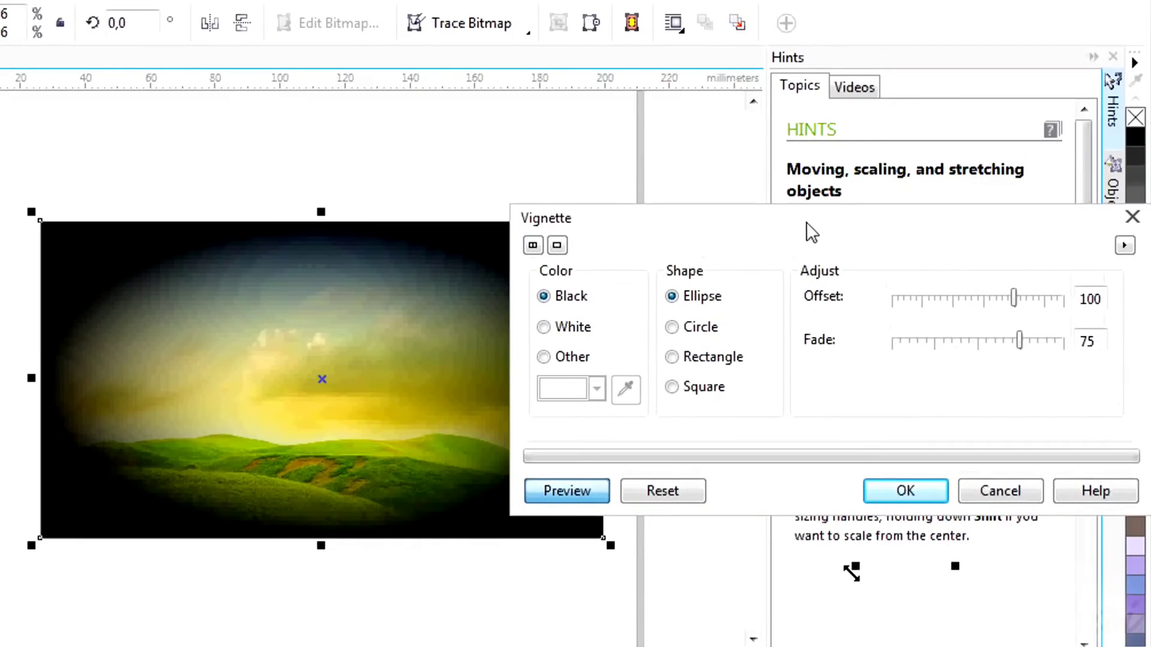
left_click(547, 327)
left_click_drag(1015, 298, 1059, 300)
left_click_drag(1020, 339, 936, 340)
left_click(743, 494)
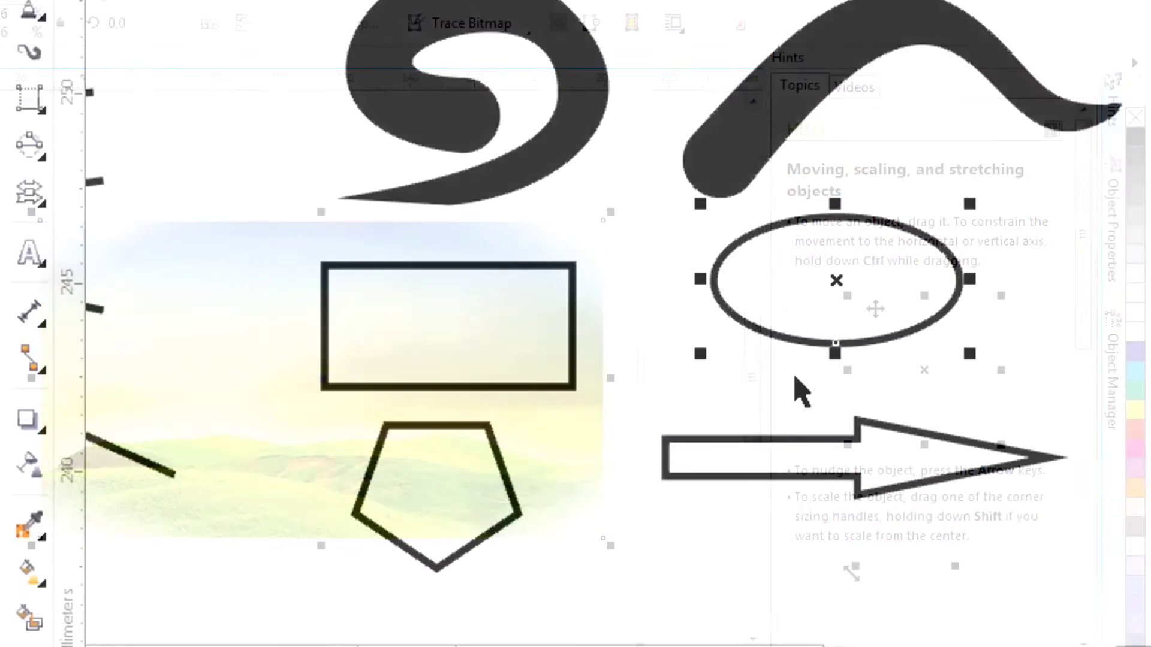
Step: Select the arrow, add the ellipse to the selection and remove it again, and select the pentagon together with the ellipse
left_click(797, 471)
left_click(836, 275, "shift")
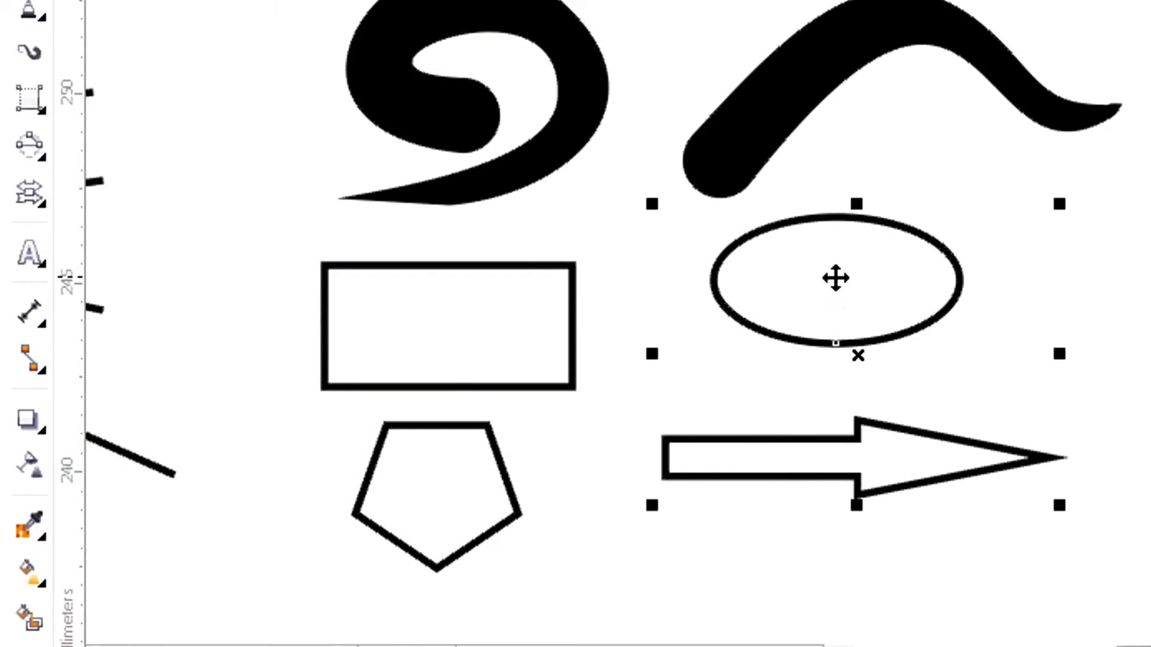
left_click(833, 298, "shift")
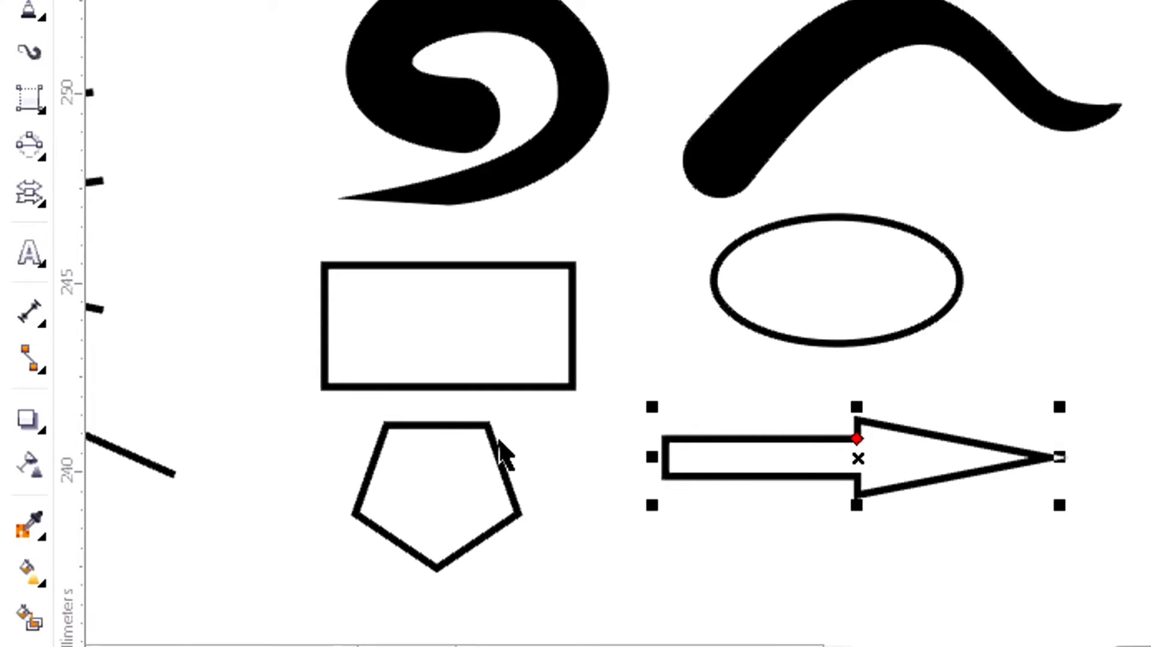
left_click(437, 483)
left_click(822, 270, "shift")
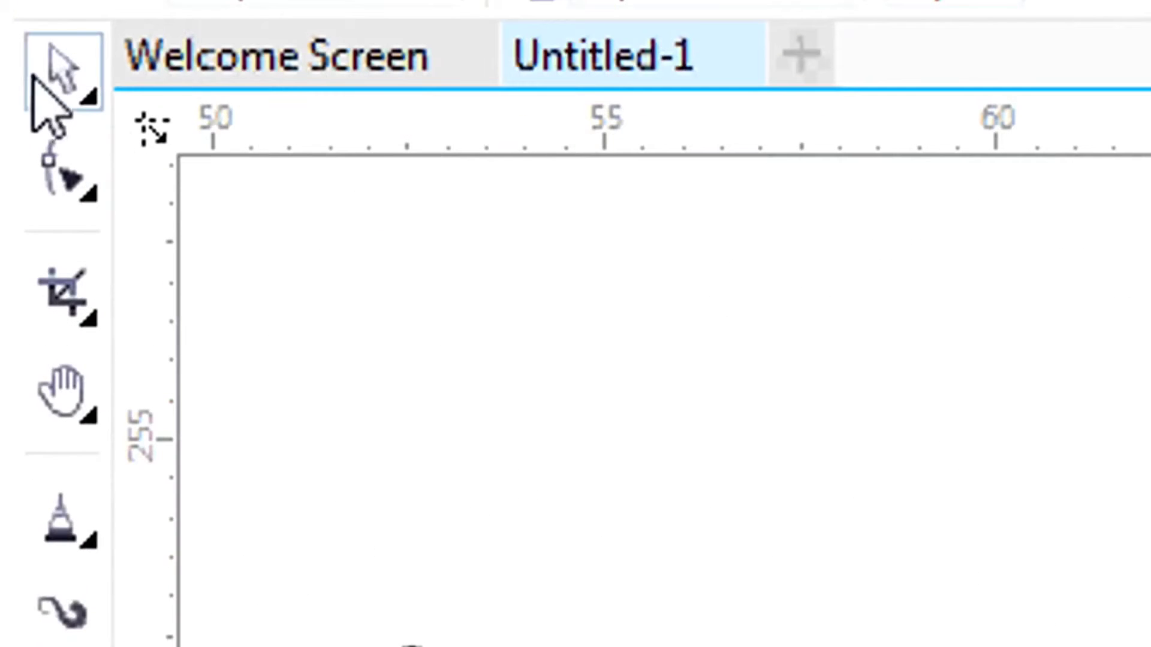
Step: Select the wavy line, both straight lines, the curve, the zigzag line and the spiral stroke one at a time with the Pick tool
left_click(58, 93)
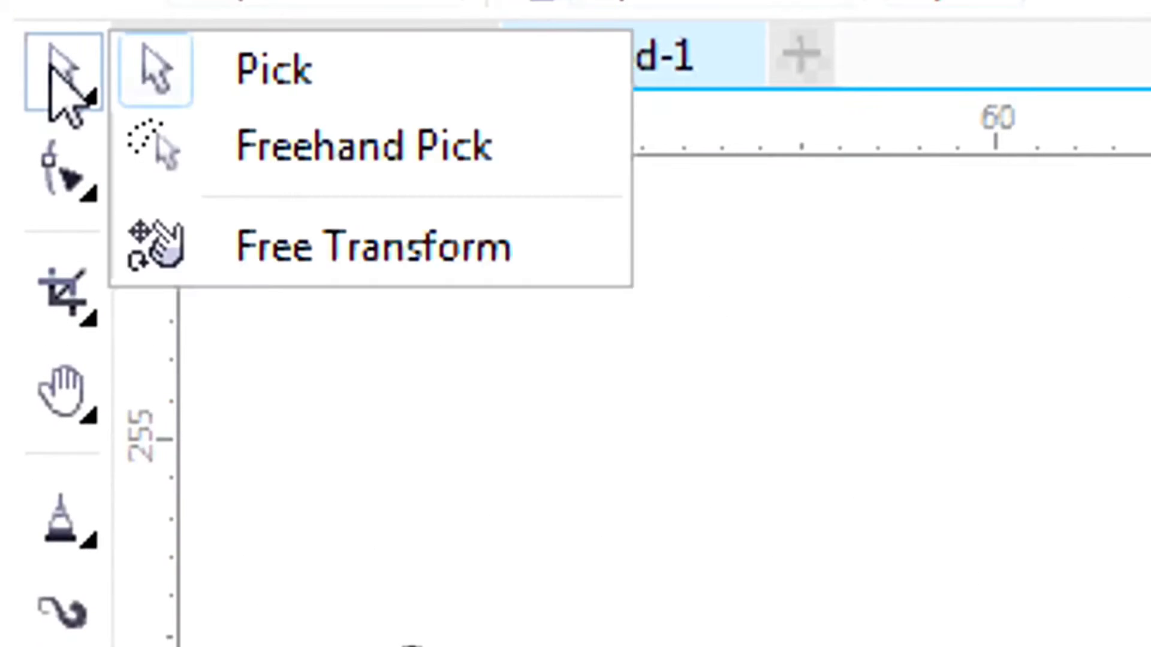
left_click(252, 66)
left_click(296, 253)
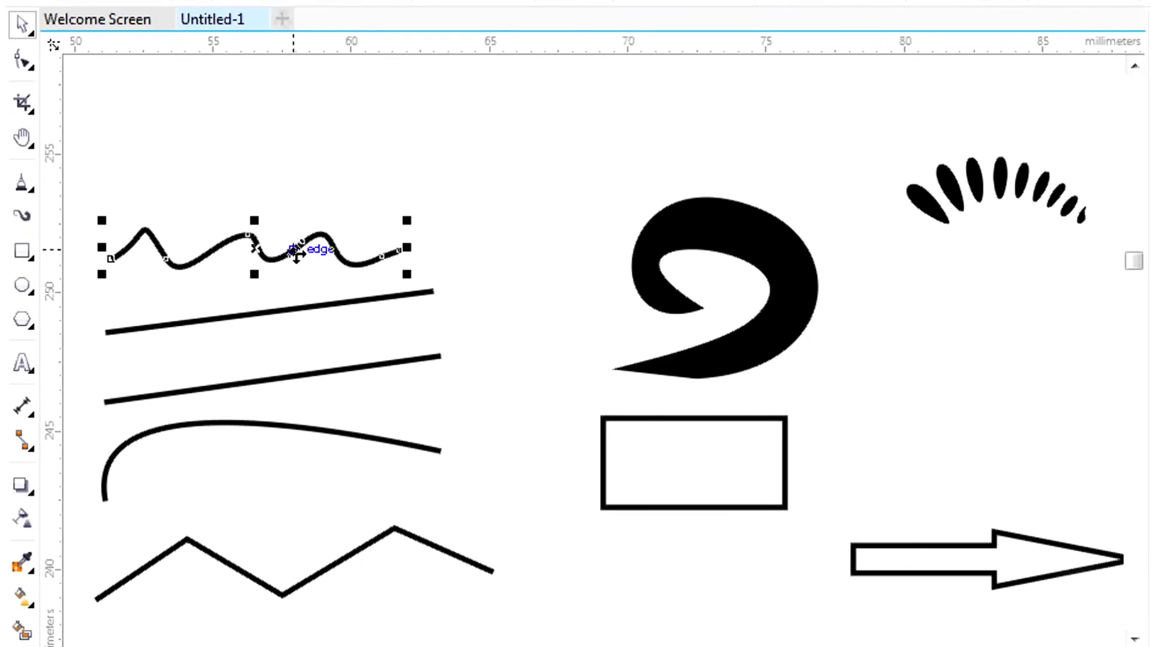
key("Escape")
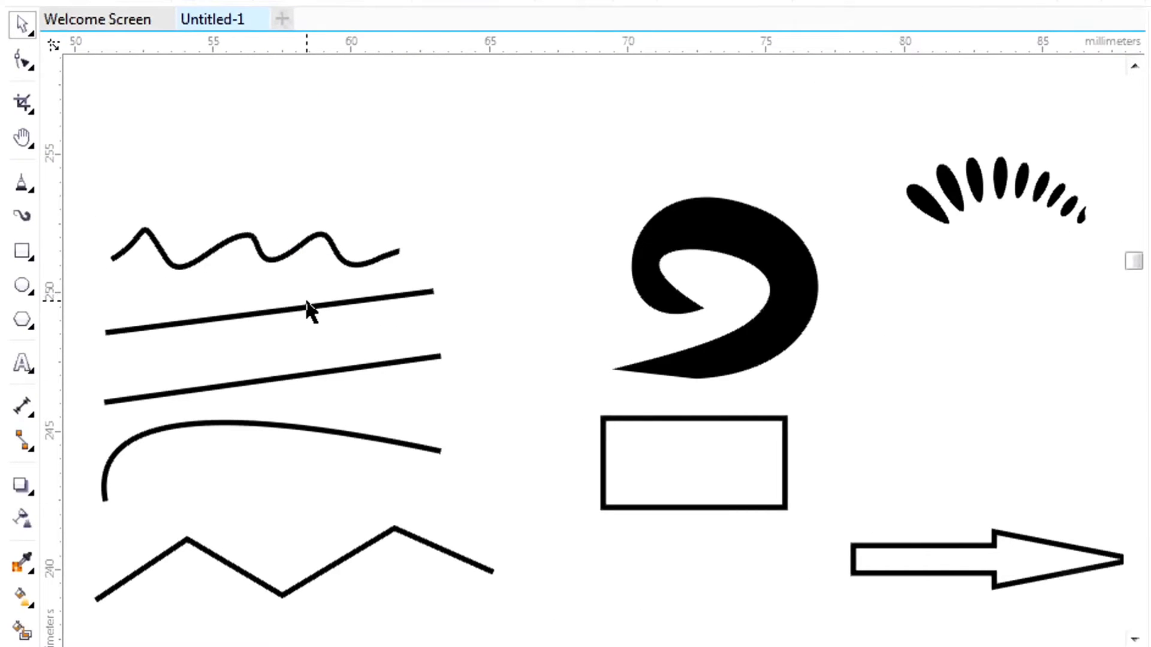
left_click(311, 308)
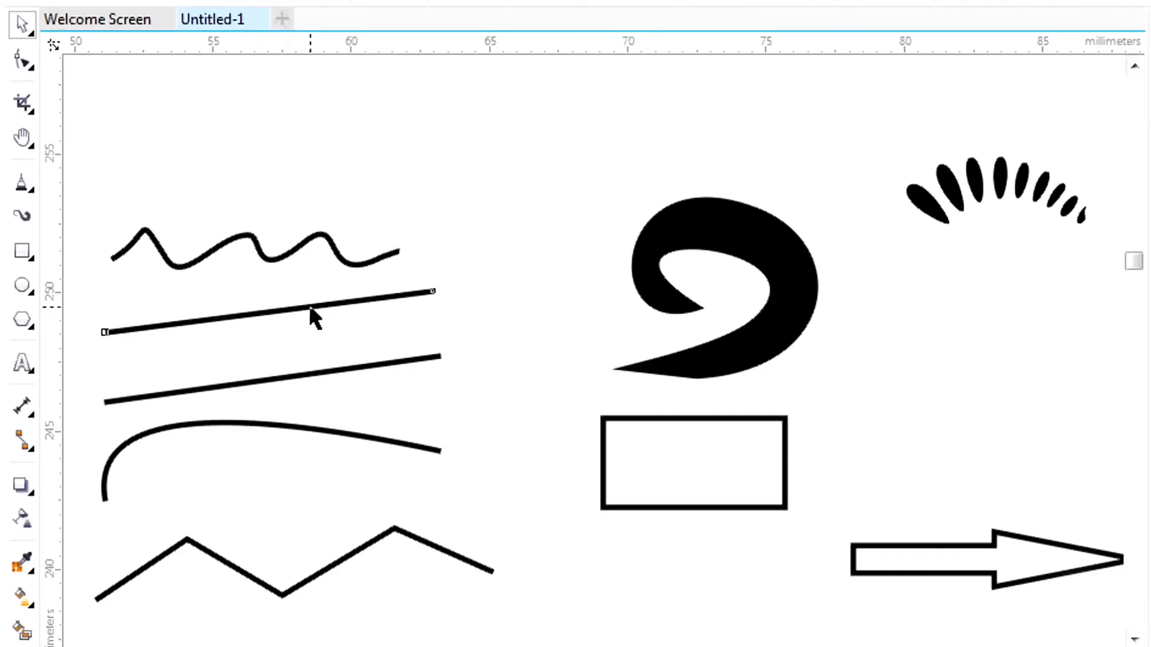
left_click(324, 376)
left_click(338, 432)
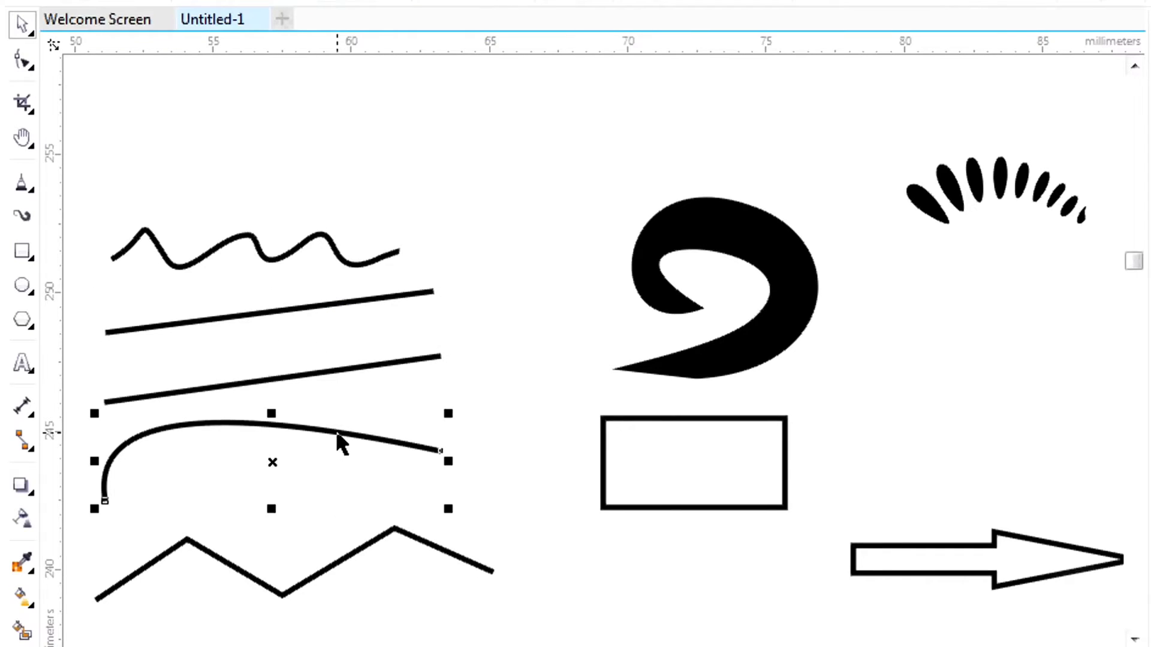
left_click(376, 538)
left_click(675, 261)
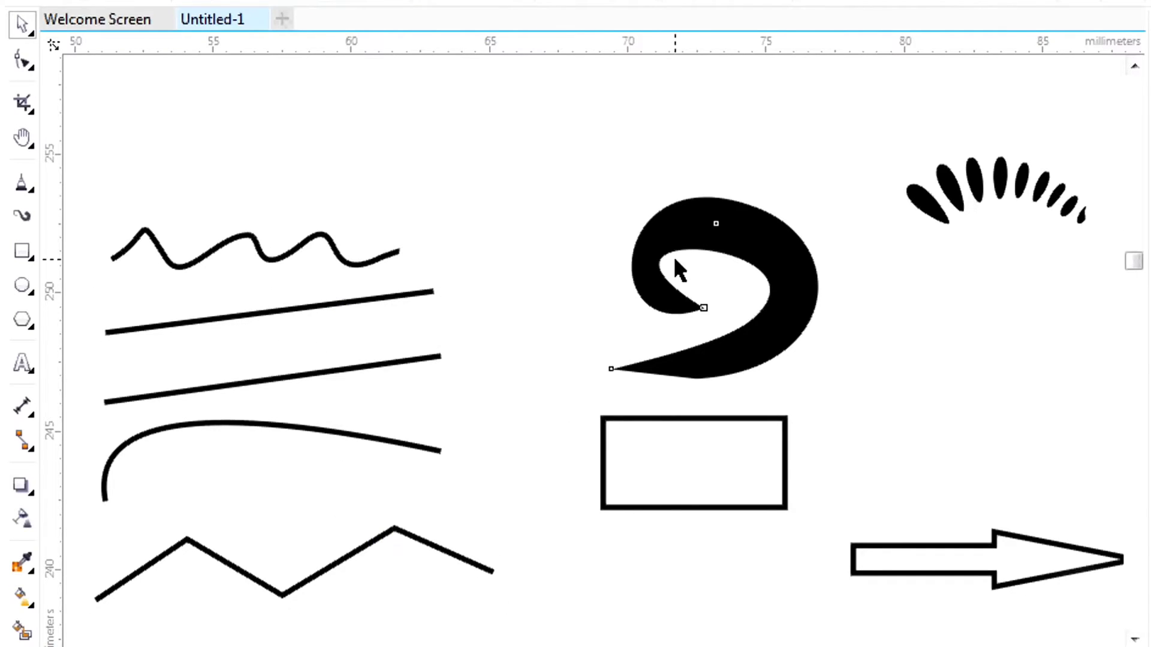
left_click(373, 198)
Step: Select the wavy line, both straight lines, the curve, the spiral stroke and the zigzag line together, and clear the selection
left_click(316, 246)
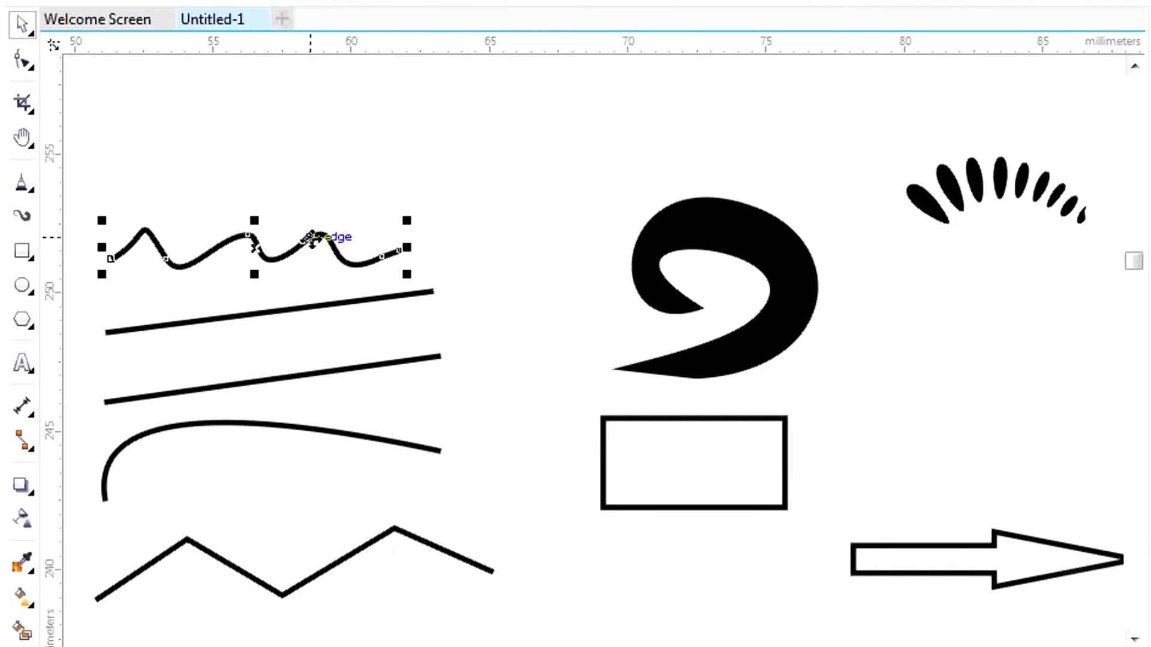
left_click(349, 305, "shift")
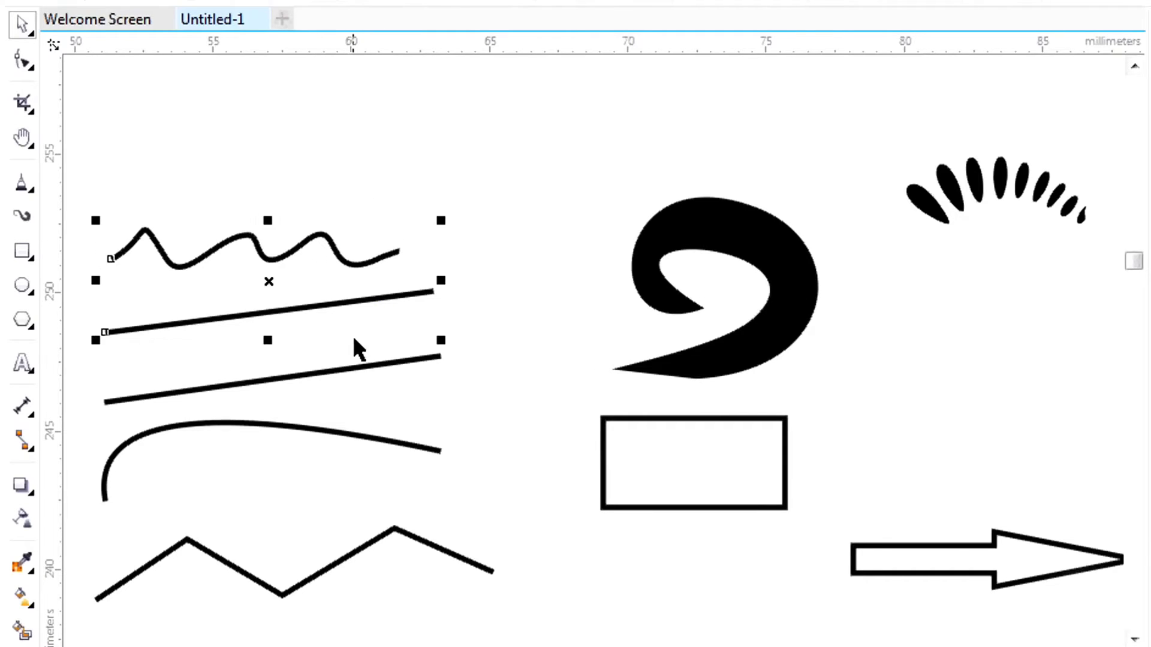
left_click(358, 369, "shift")
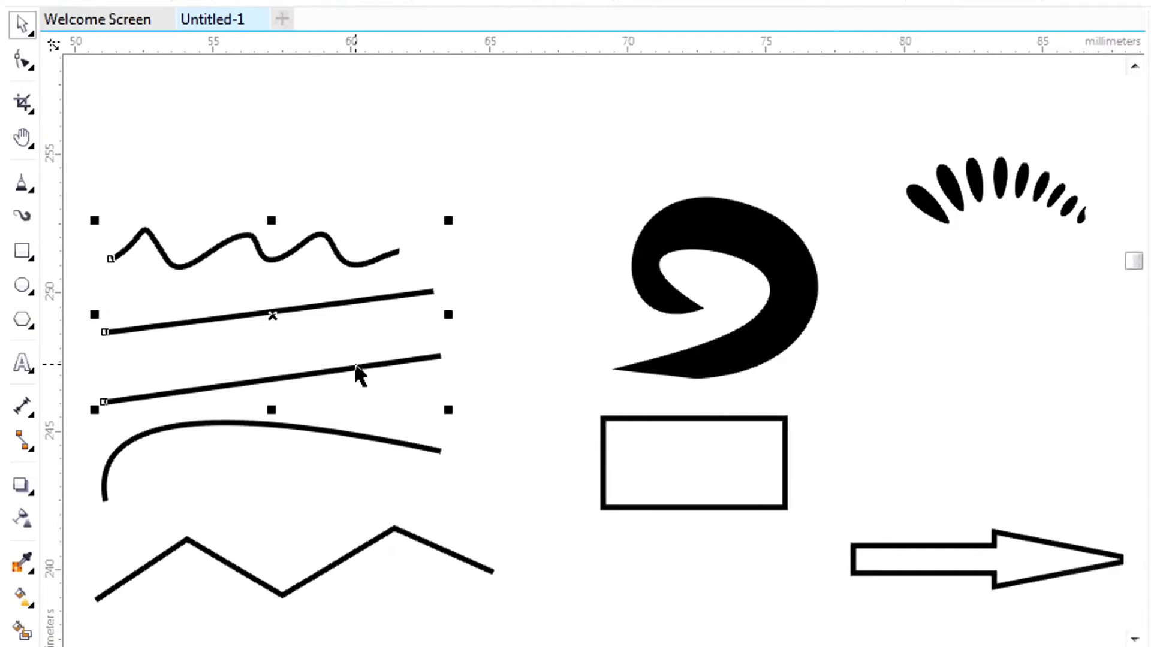
left_click(350, 439, "shift")
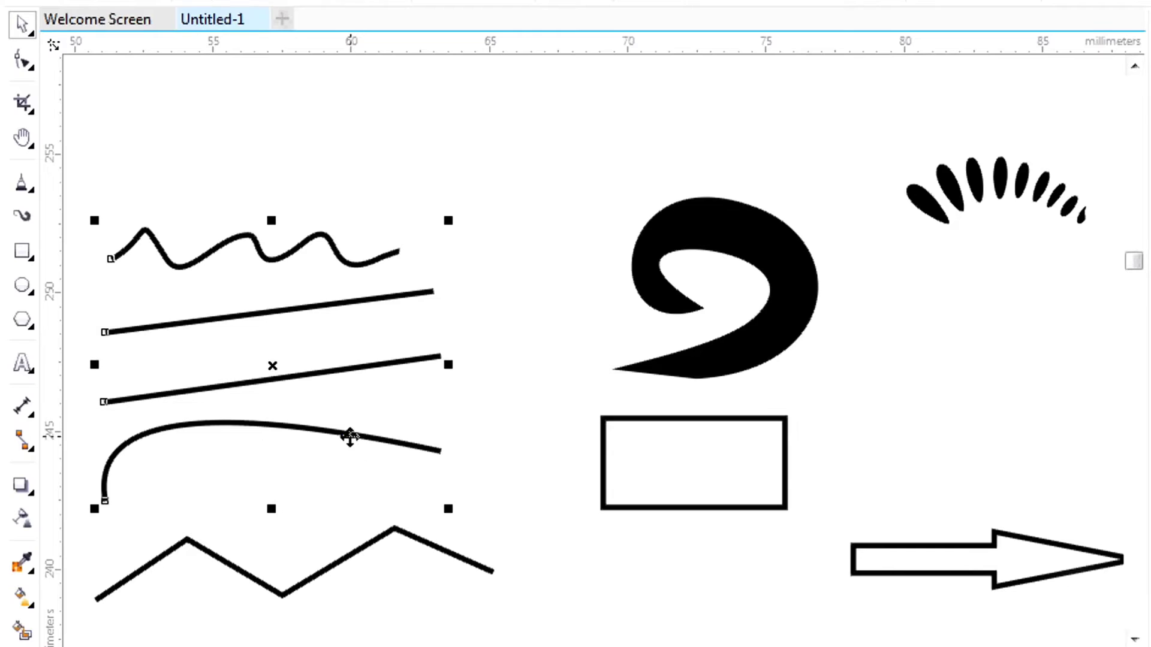
left_click(744, 343, "shift")
left_click(456, 557, "shift")
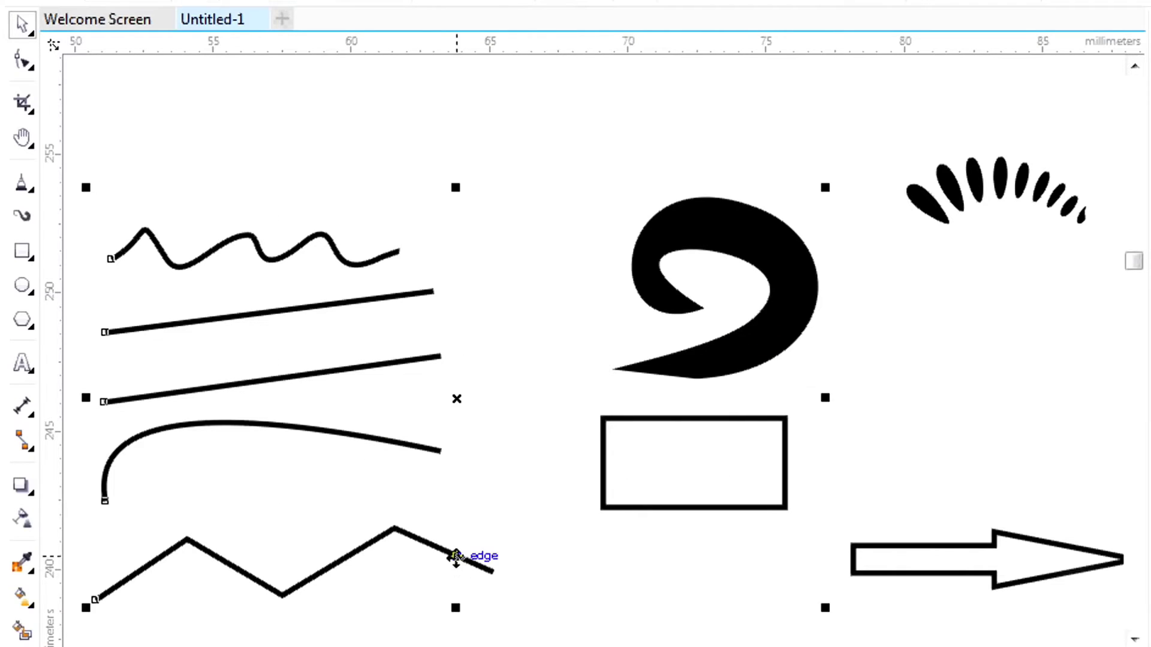
left_click(607, 226)
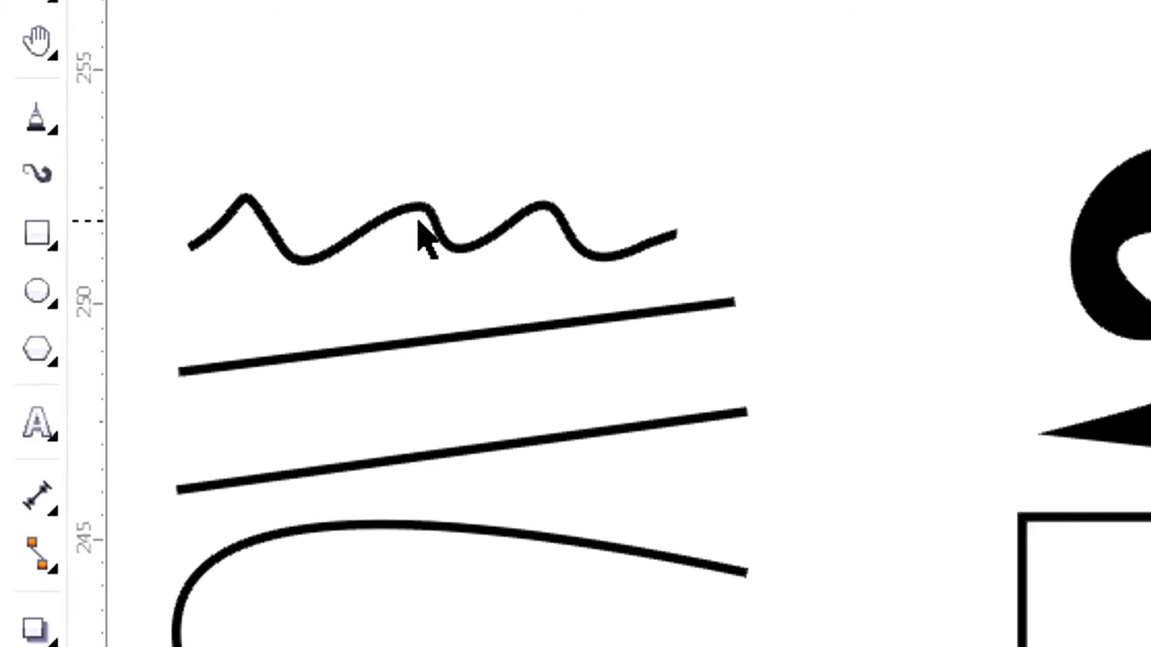
Step: Delete the wavy freehand line and the straight line directly below it
right_click(420, 226)
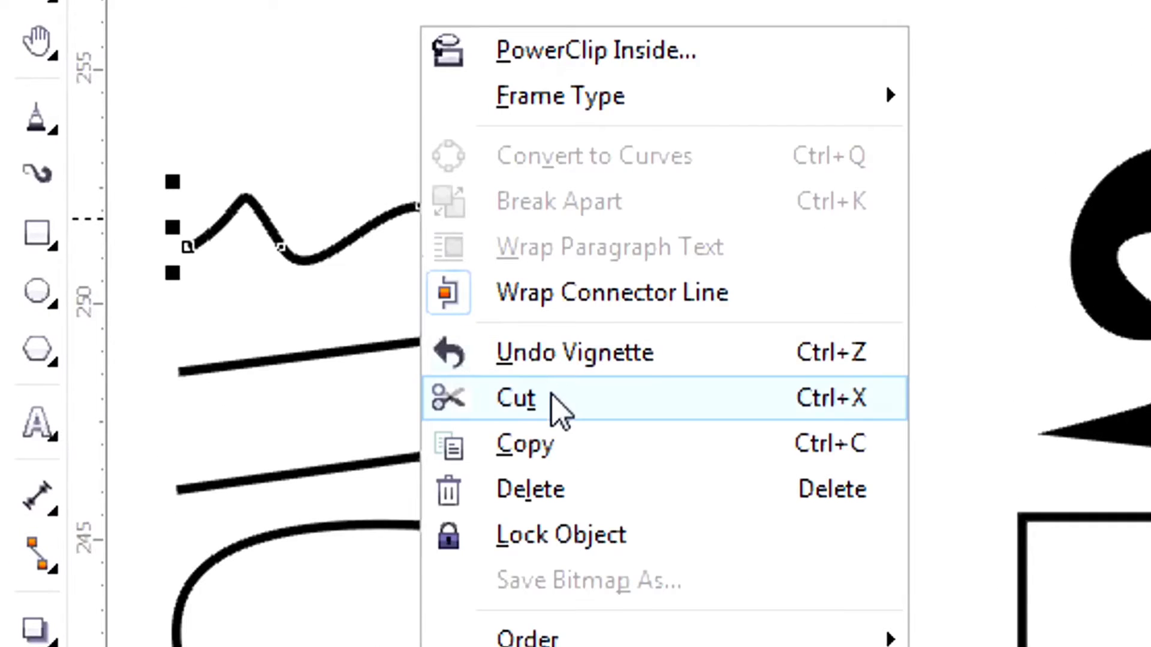
left_click(557, 411)
right_click(495, 333)
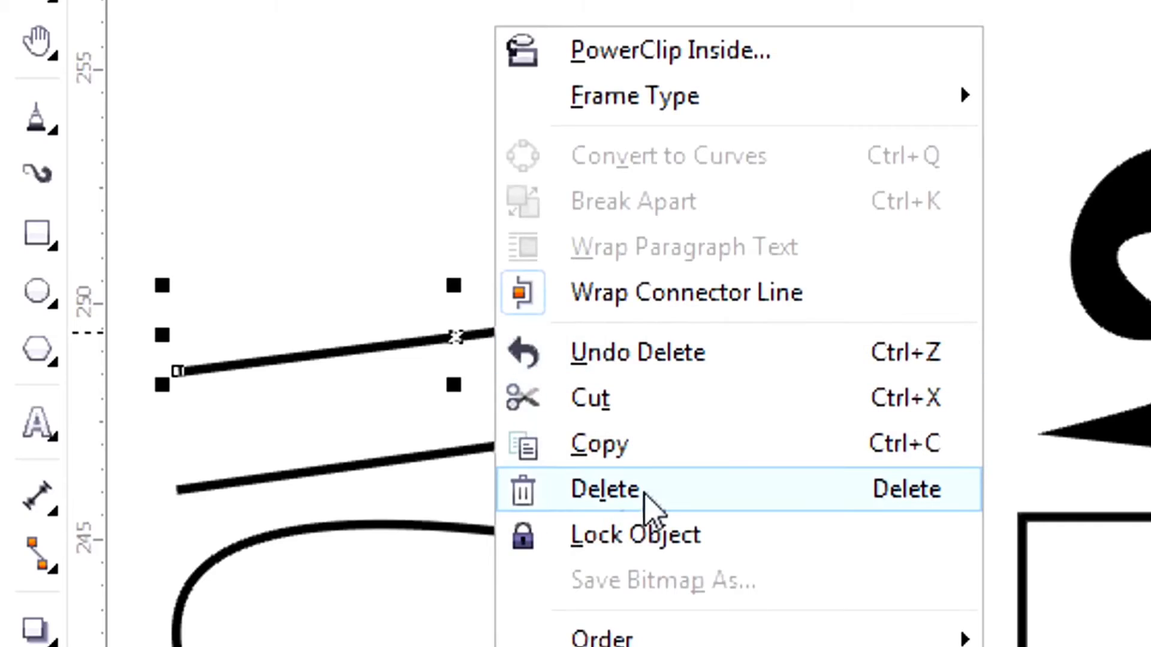
left_click(655, 509)
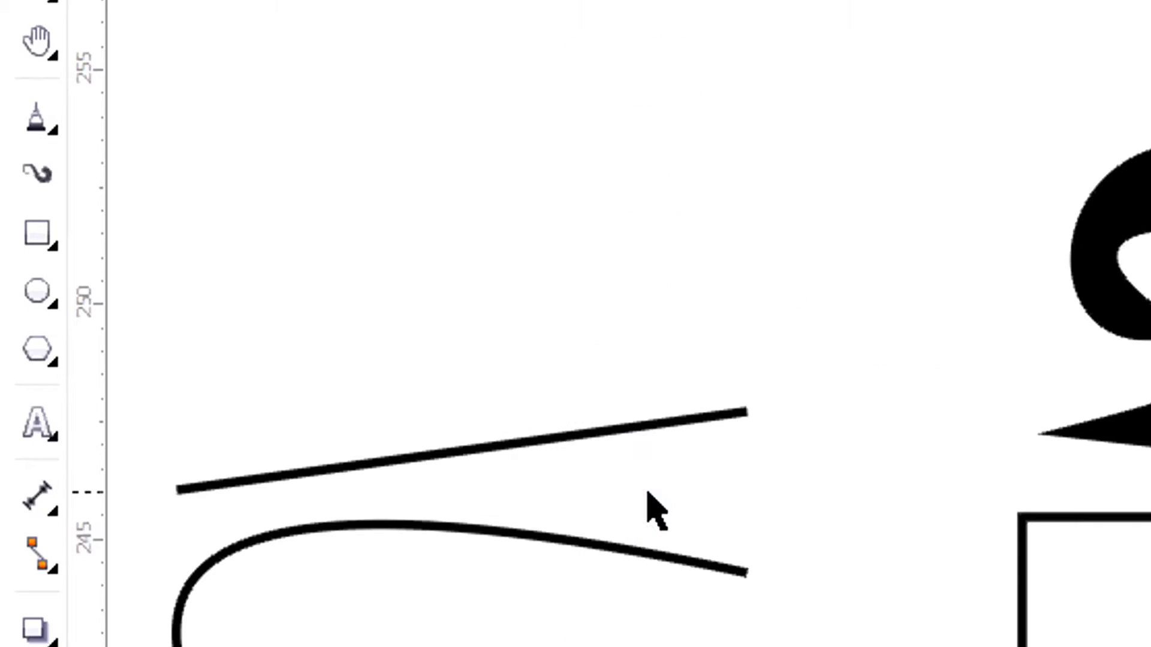
Step: Move the long curve slightly upward, and lock and unlock it
left_click_drag(522, 531, 564, 479)
right_click(565, 481)
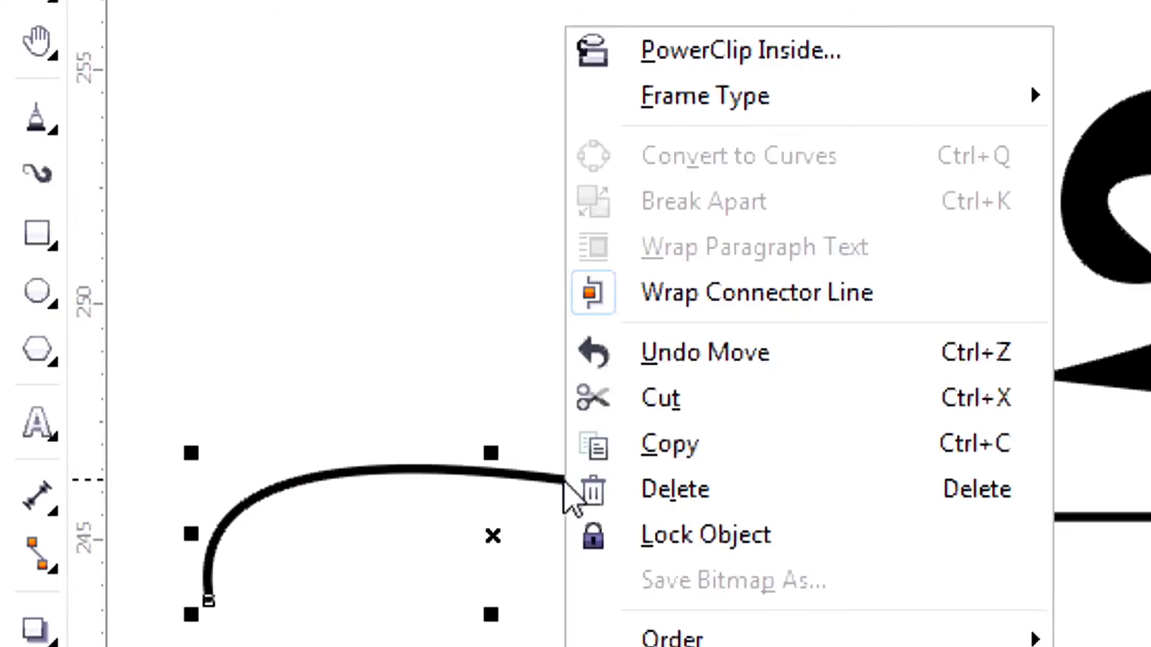
left_click(736, 539)
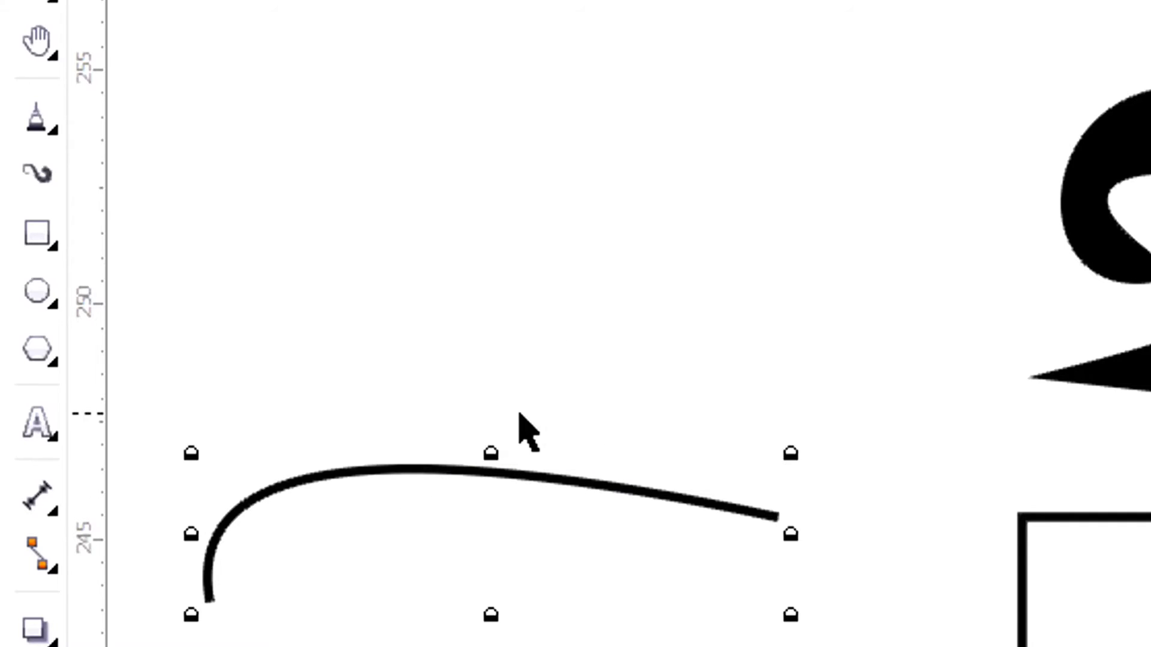
right_click(548, 478)
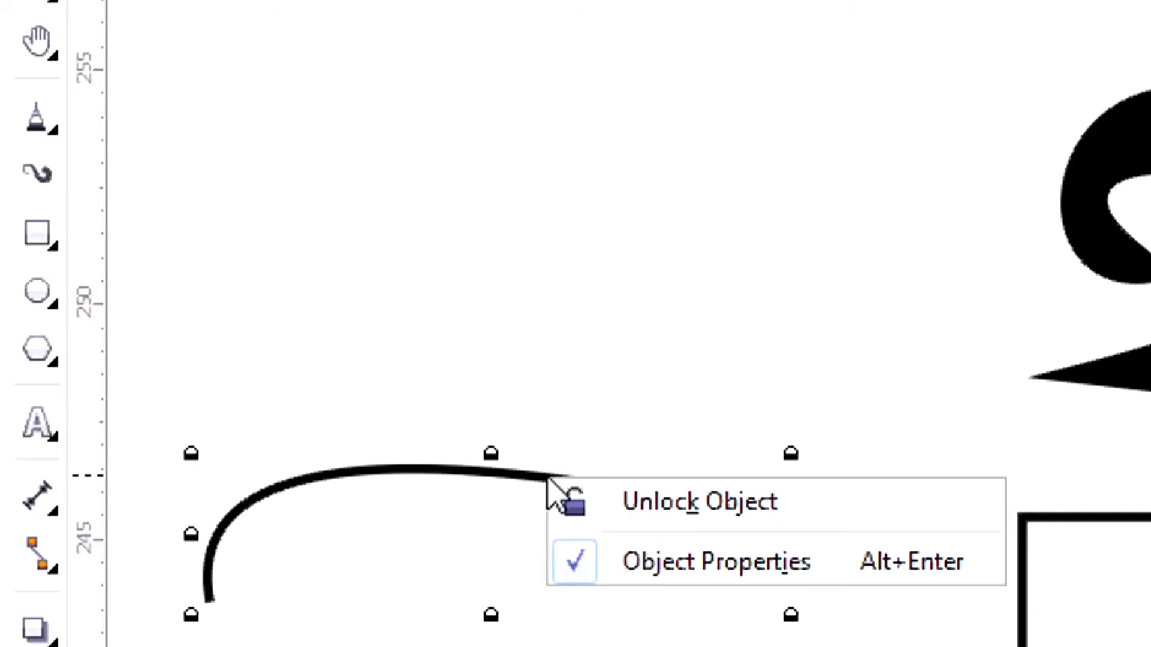
left_click(637, 508)
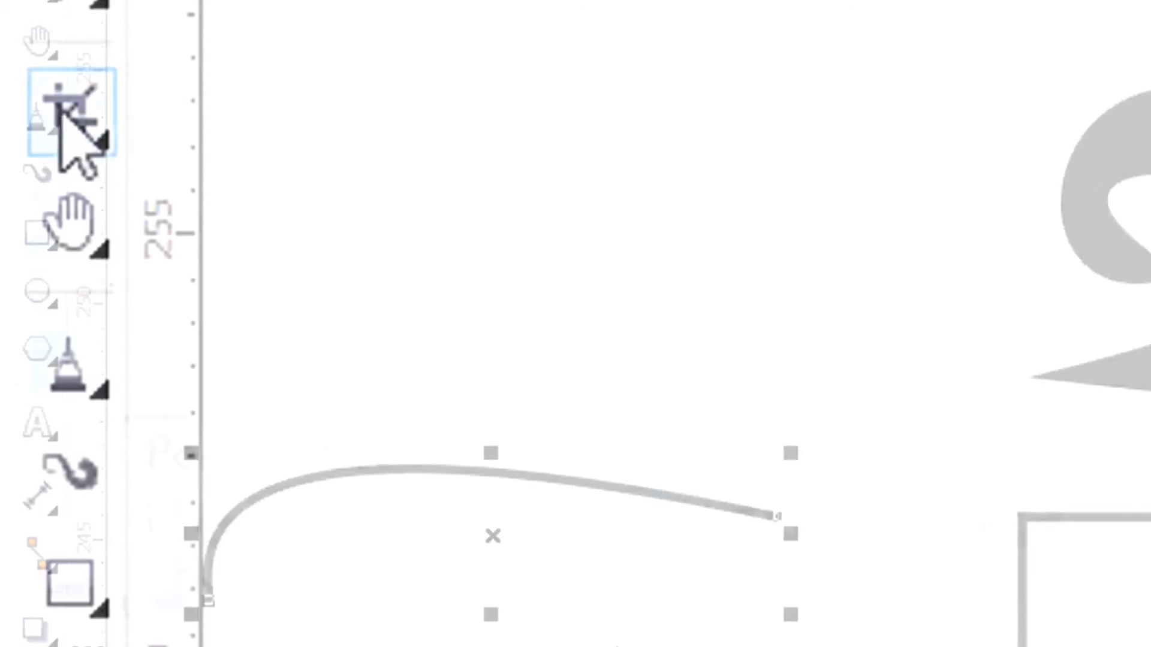
Step: Erase across the middle of the long curve with the Eraser tool
left_click(60, 108)
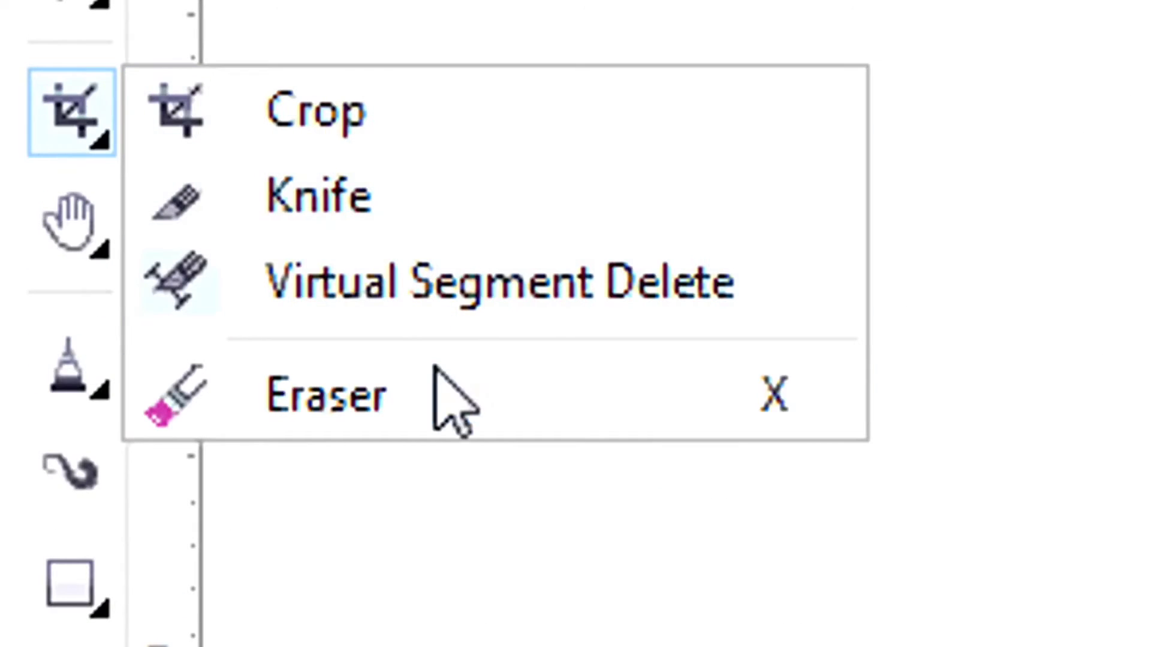
left_click(437, 387)
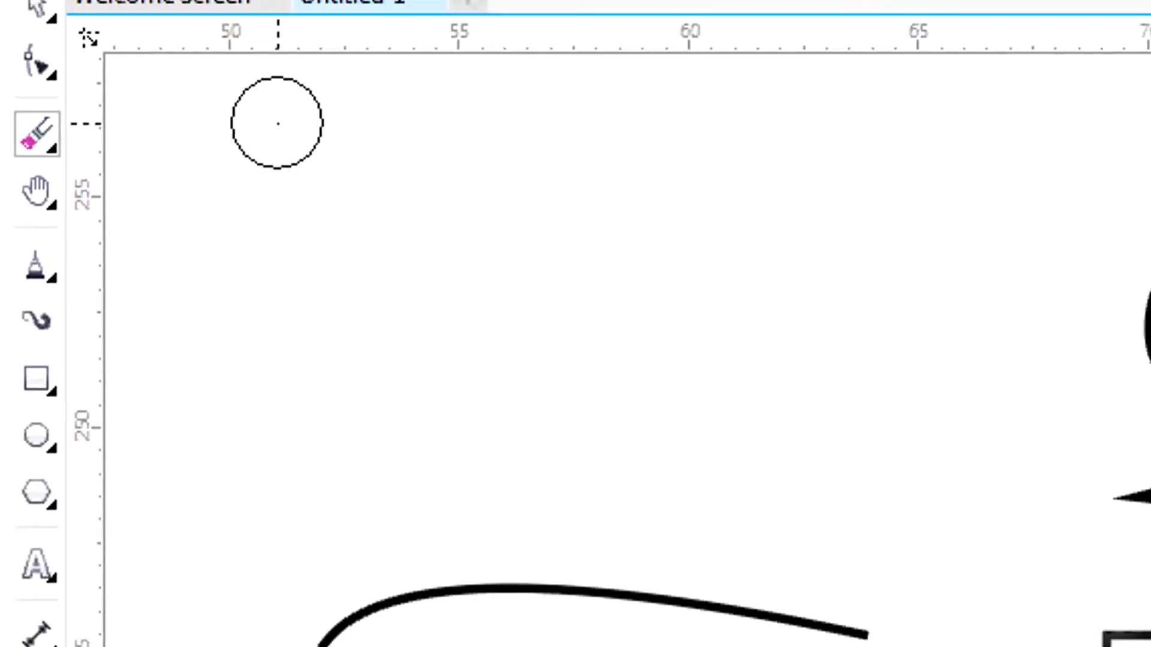
left_click(36, 134)
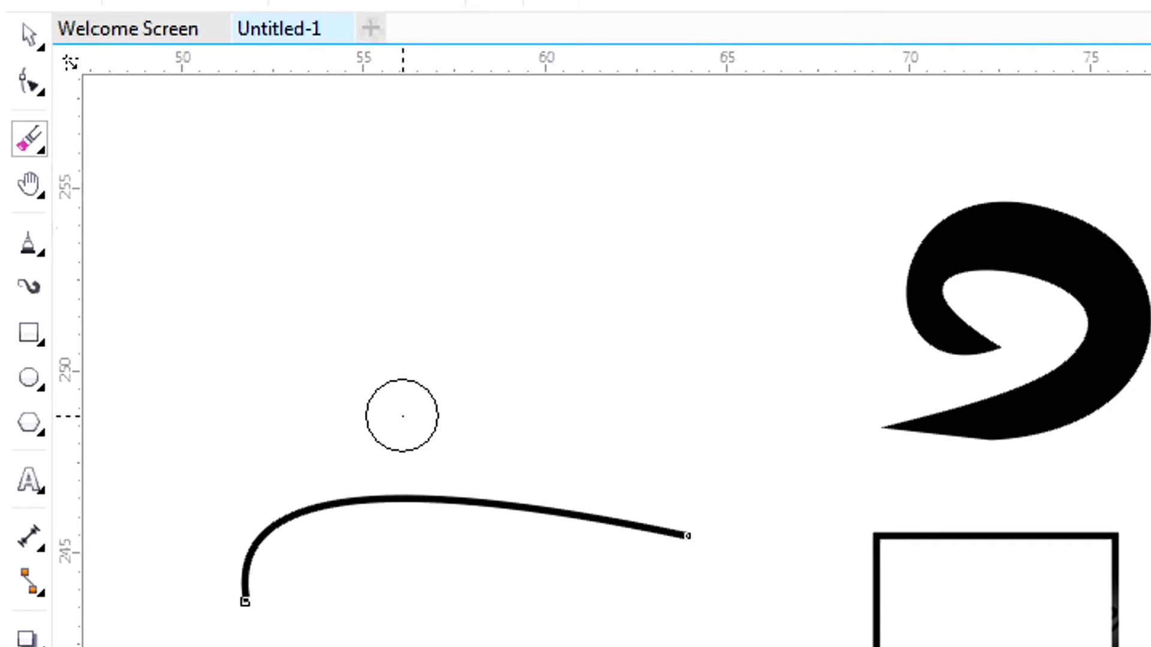
left_click_drag(403, 440, 445, 557)
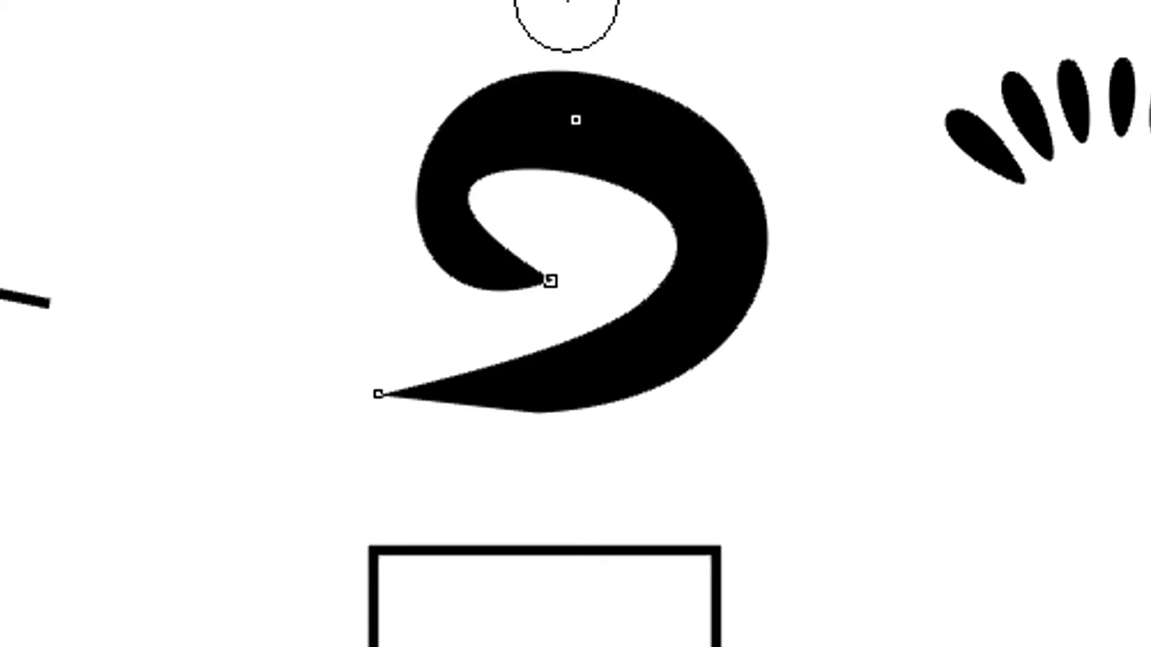
Step: Try the Eraser on the spiral stroke and diagonally across the rectangle from its upper-right corner past the lower-left corner
left_click(568, 41)
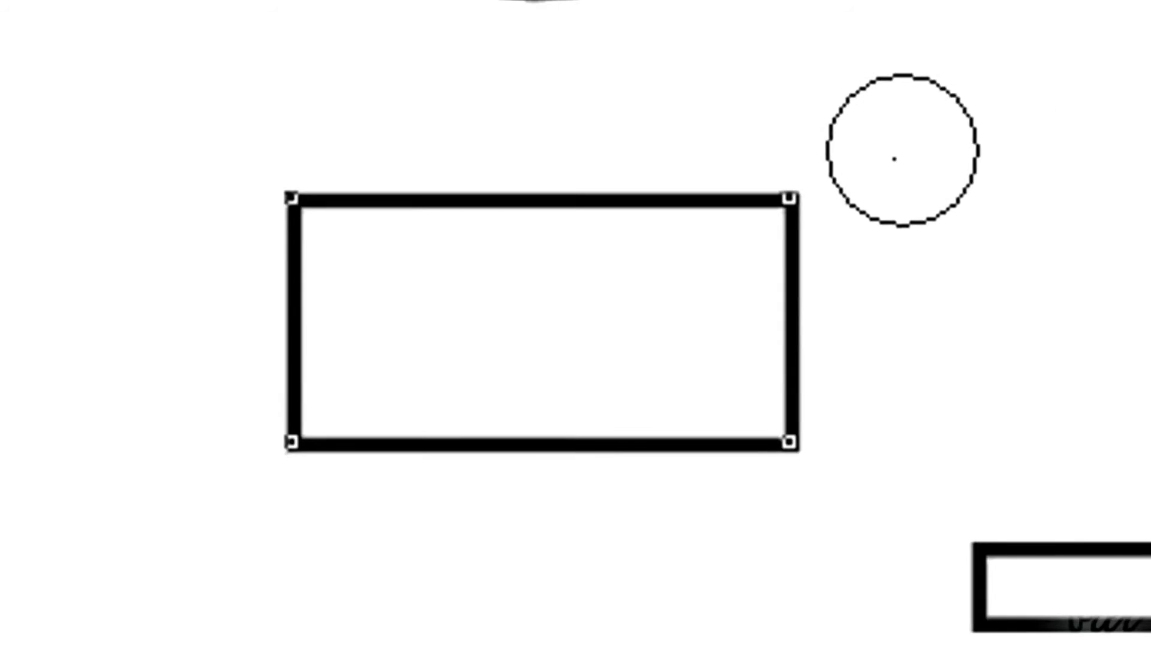
left_click(773, 223)
mouse_move(774, 223)
left_mouse_down()
mouse_move(619, 293)
mouse_move(364, 498)
mouse_move(230, 628)
left_mouse_up()
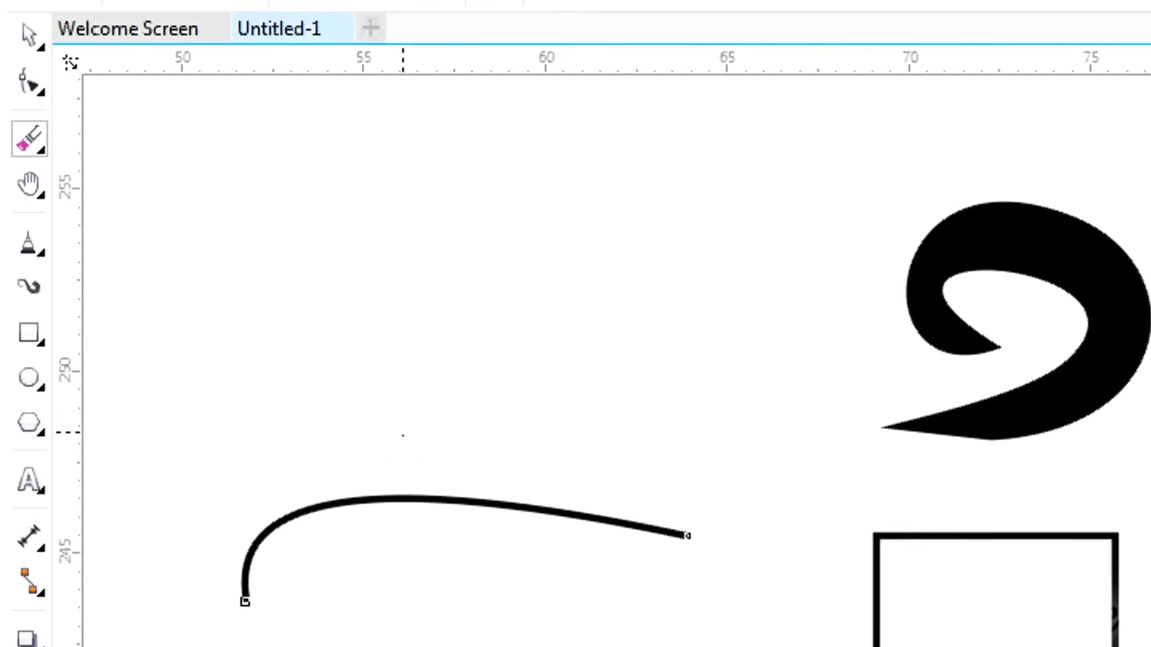
Step: Erase a gap of about 2 mm near the middle of the long curve and move its two pieces upward together
left_click(419, 499)
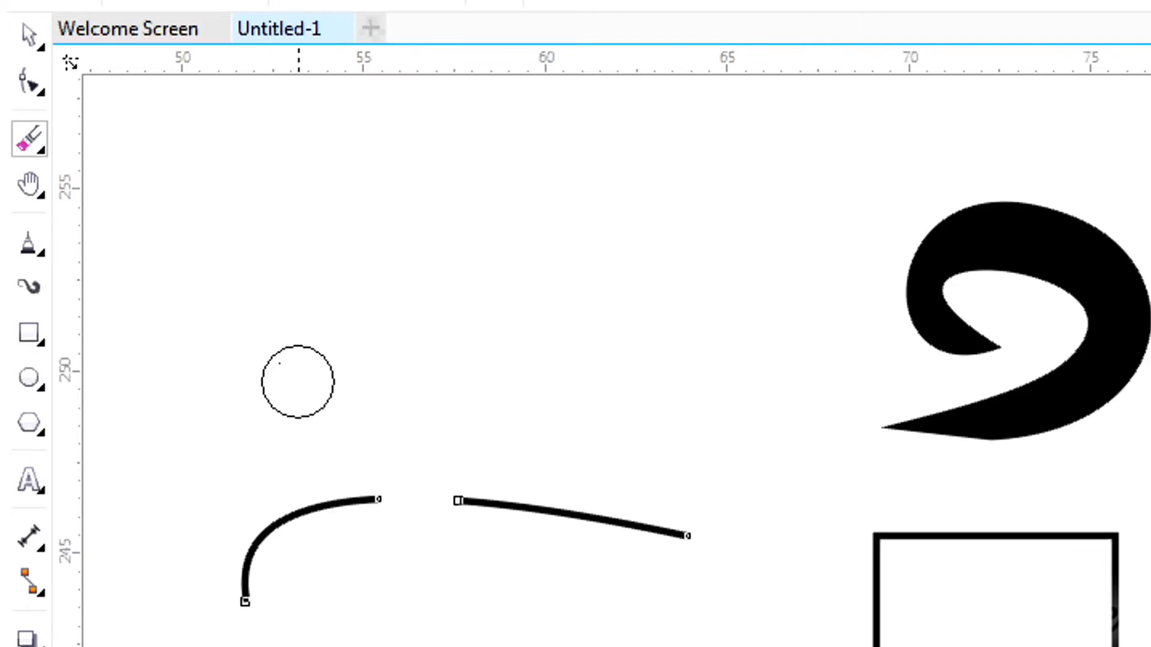
left_click(28, 36)
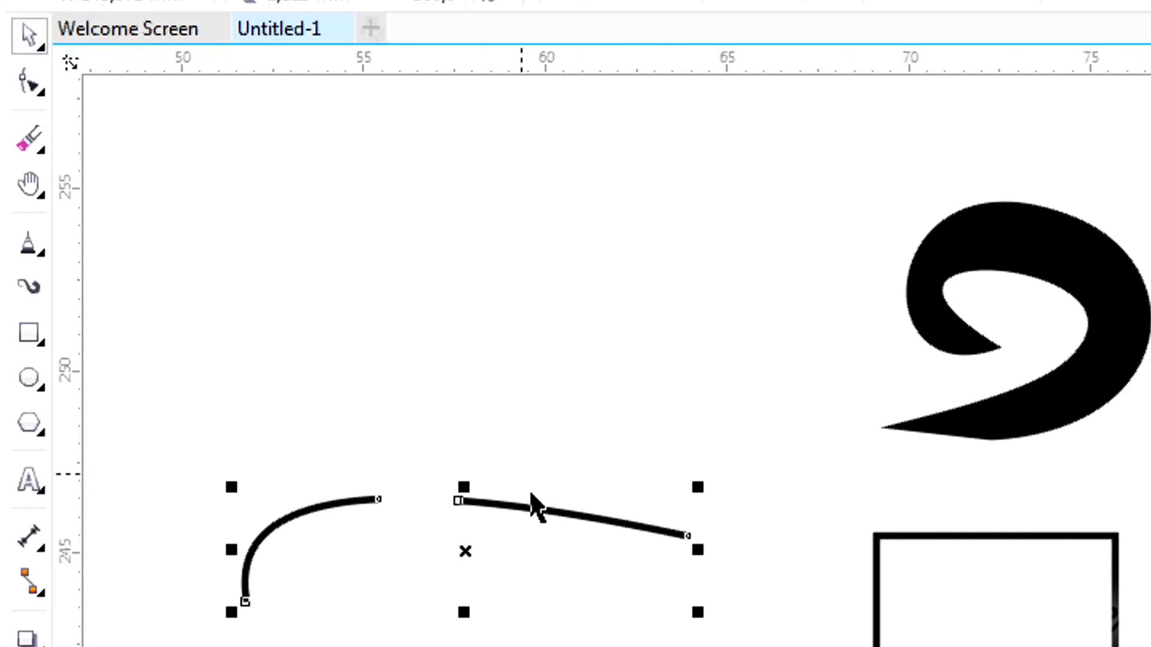
left_click_drag(539, 519, 516, 339)
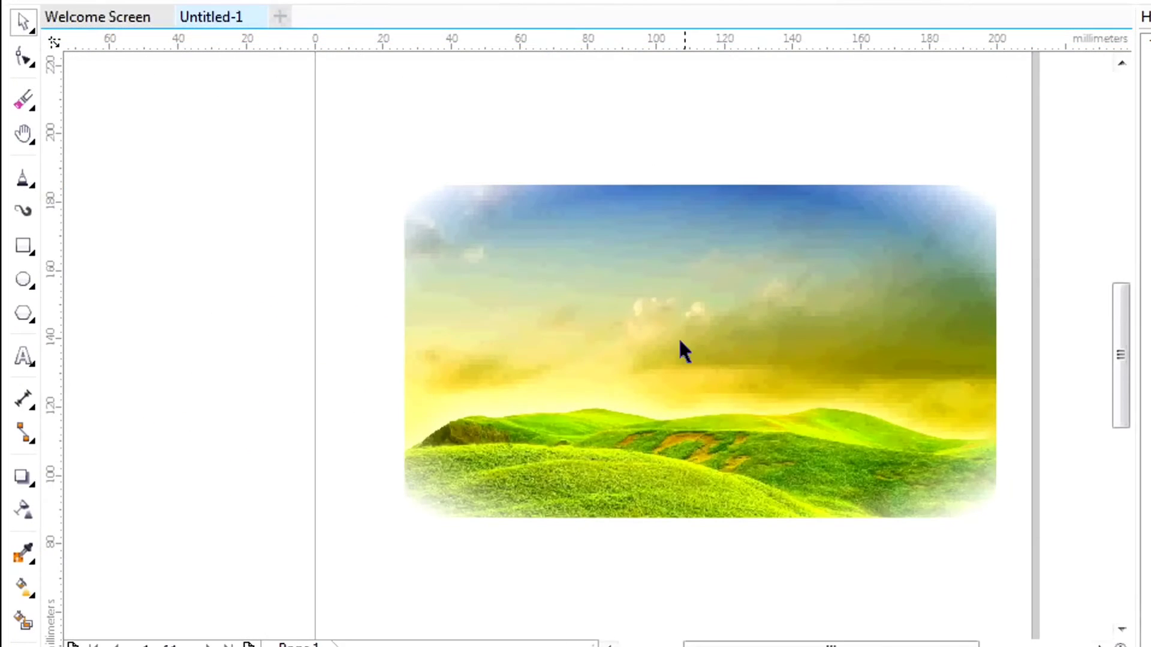
Step: Duplicate the landscape bitmap by copy and paste, and separate the two copies so one sits directly above the other
right_click(680, 347)
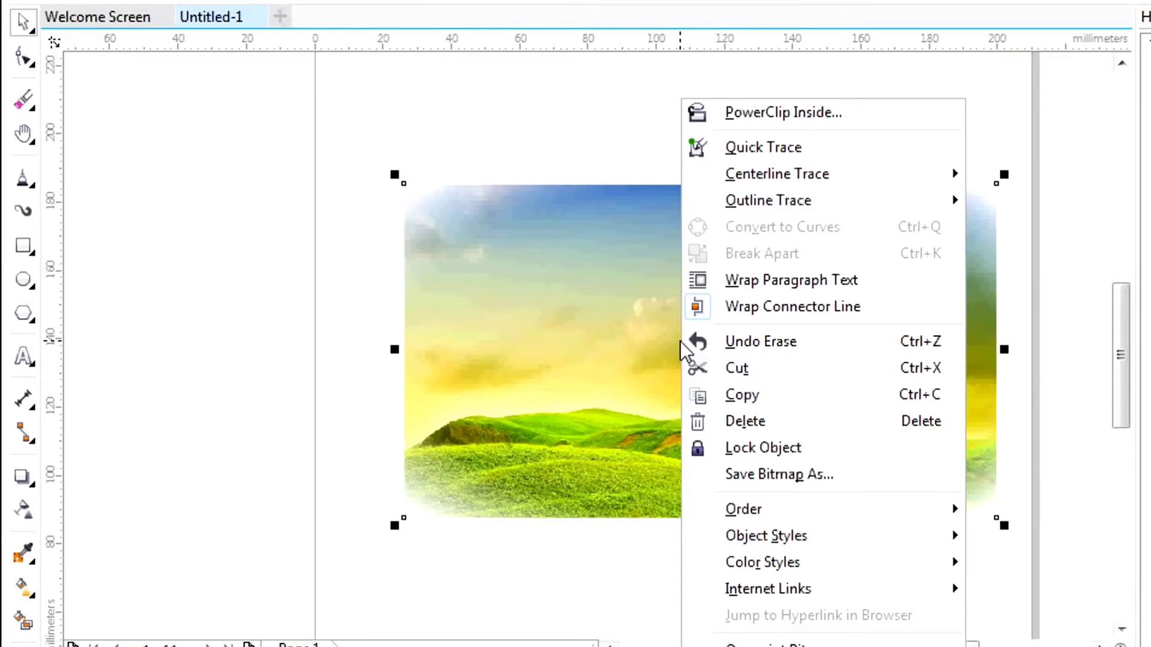
left_click(741, 394)
scroll(755, 376, "down", 2)
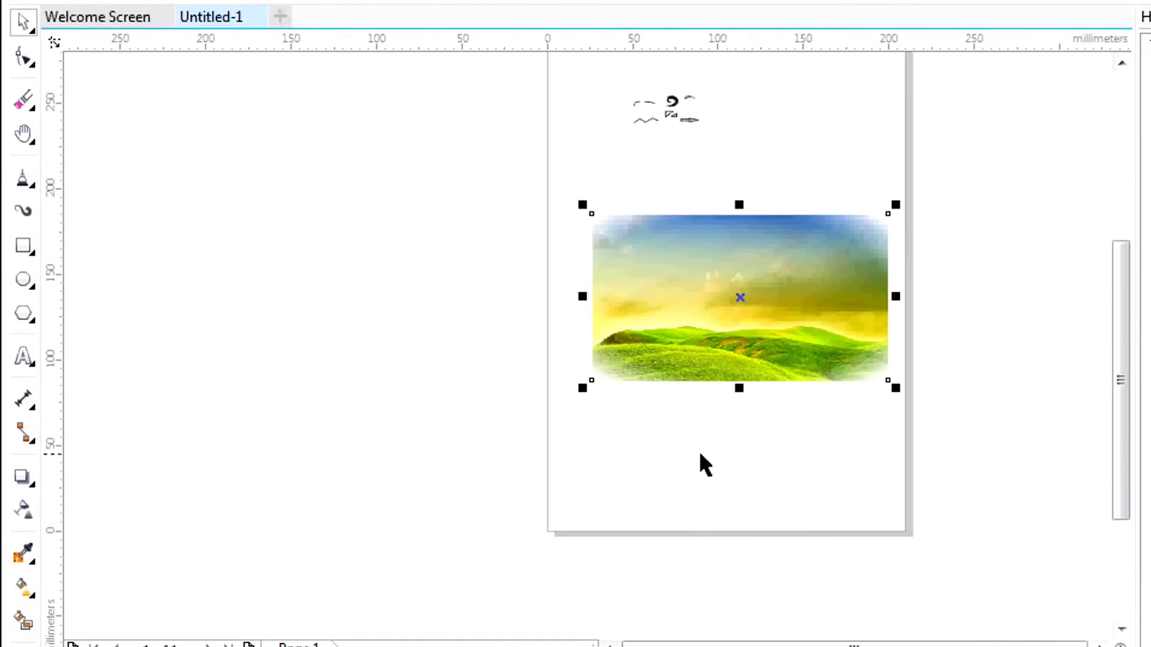
right_click(699, 462)
left_click(773, 617)
left_click_drag(769, 318, 760, 475)
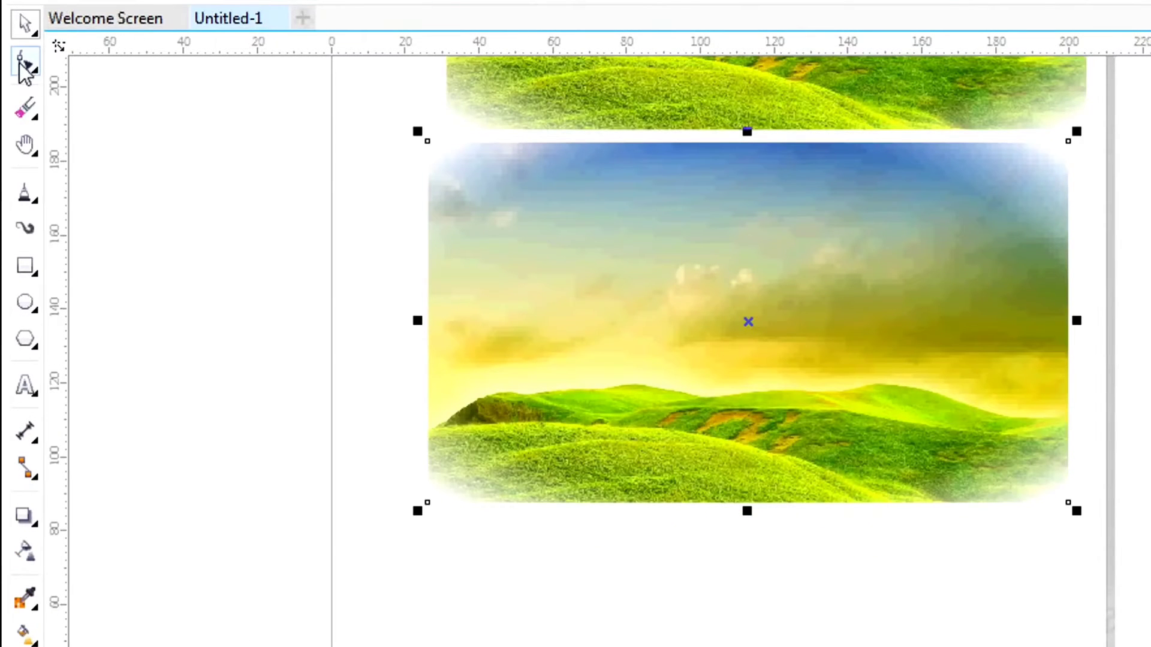
Step: Reshape the lower bitmap's boundary with the Shape tool, moving its left side and top corners inward and notching its bottom and top edges
left_click(24, 70)
left_click(117, 62)
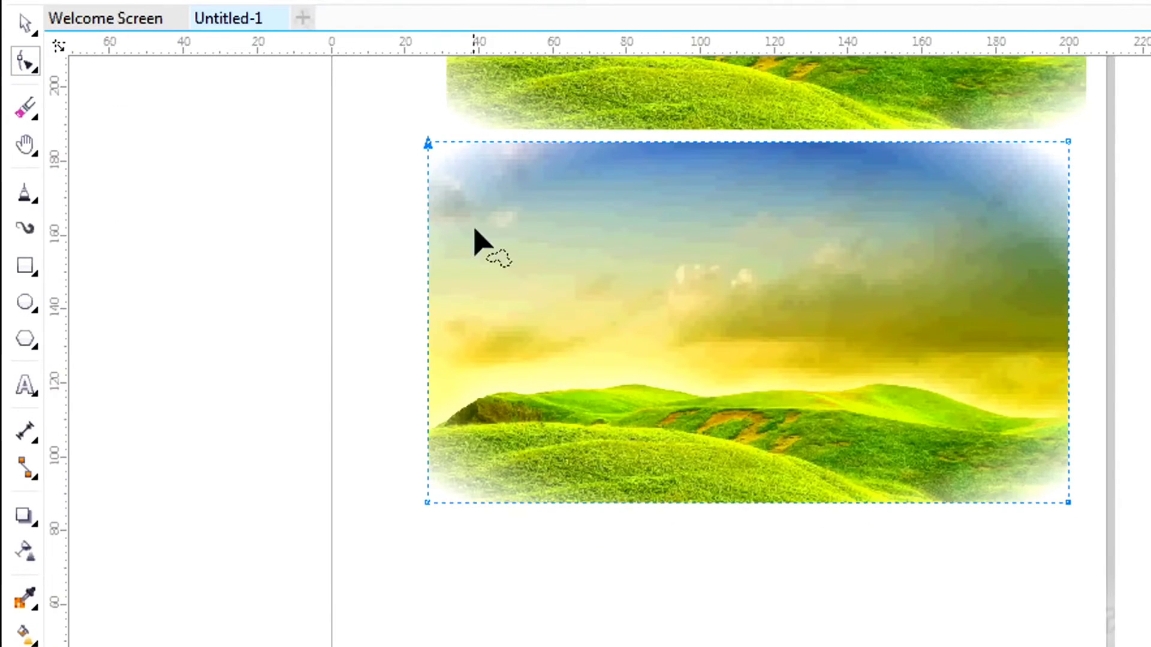
left_click_drag(429, 259, 600, 218)
left_click_drag(1067, 143, 950, 215)
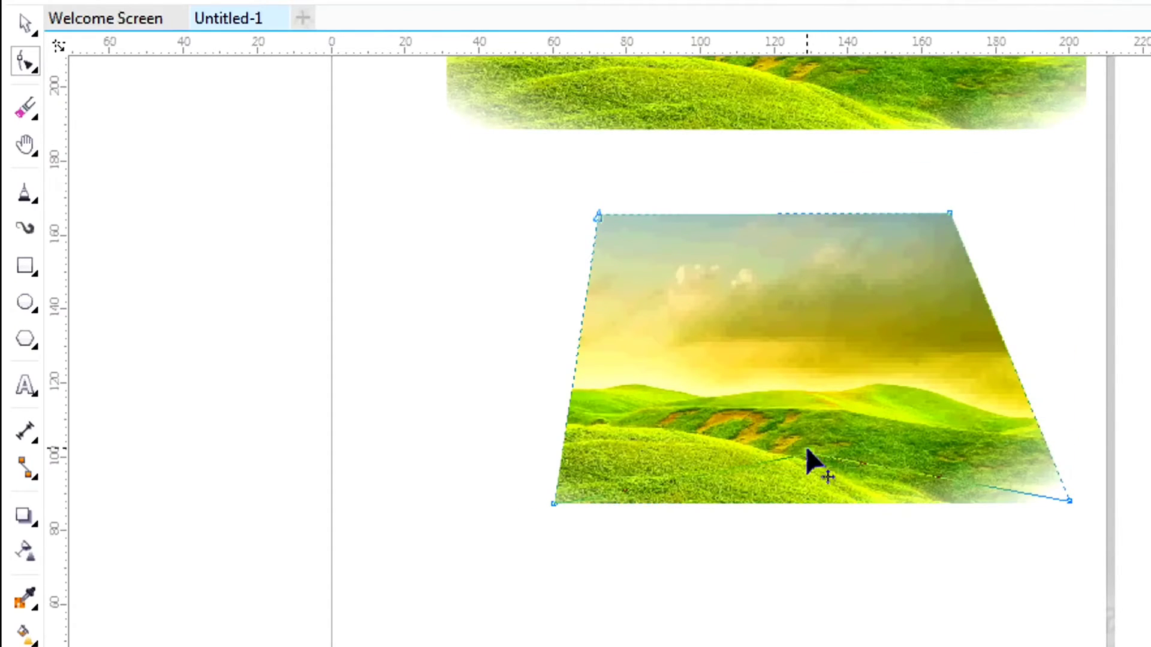
left_click_drag(808, 462, 809, 453)
left_click_drag(789, 214, 789, 303)
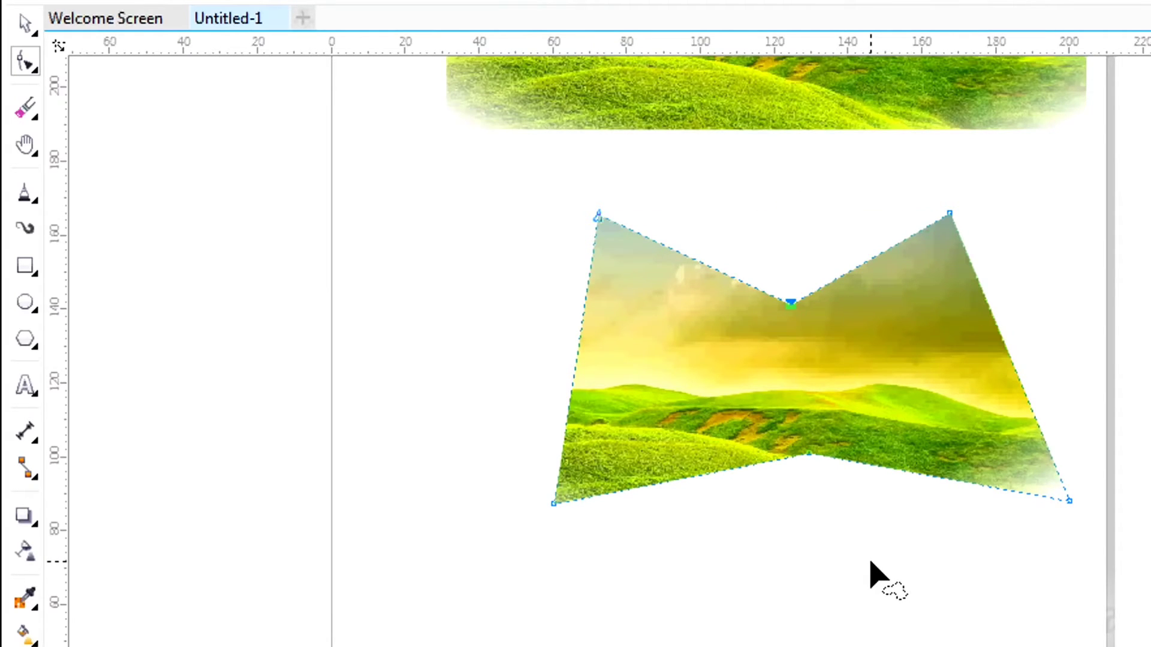
Step: Select the large rectangle with the Pick tool and move it slightly down and to the right
left_click(25, 23)
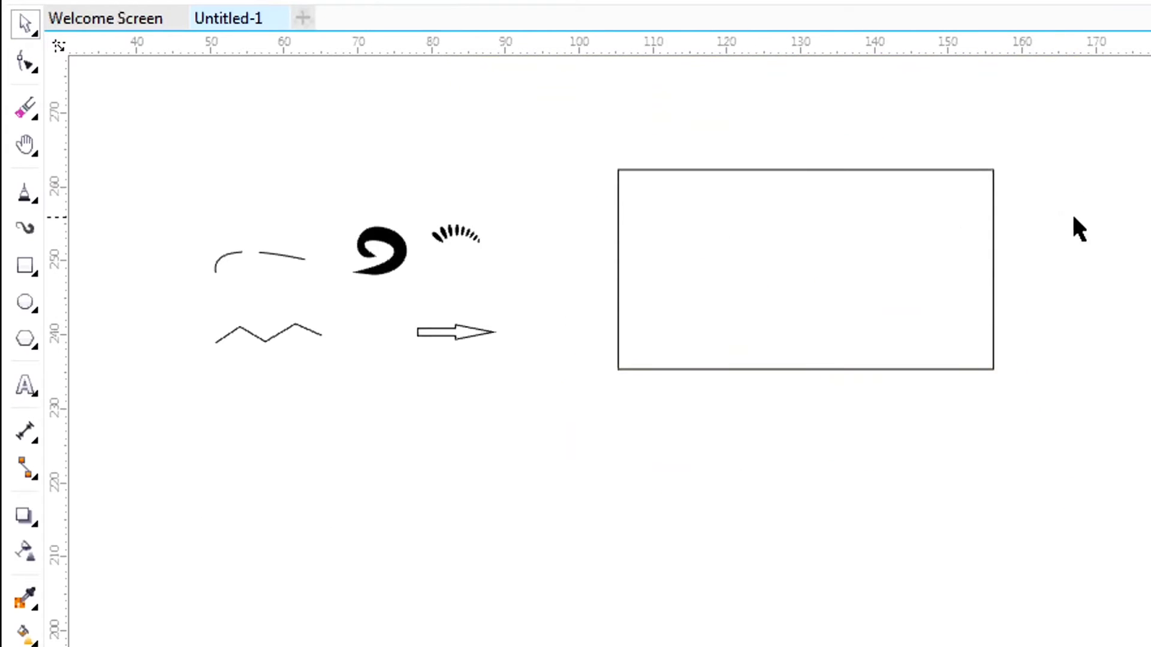
left_click(957, 229)
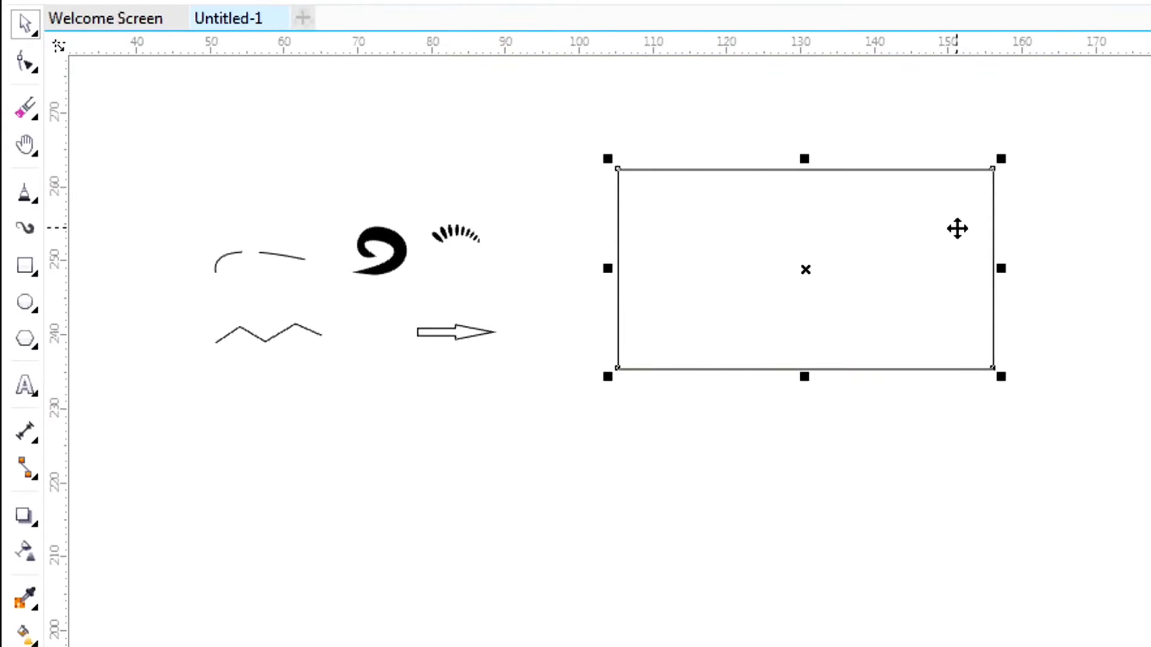
left_click_drag(876, 242, 850, 358)
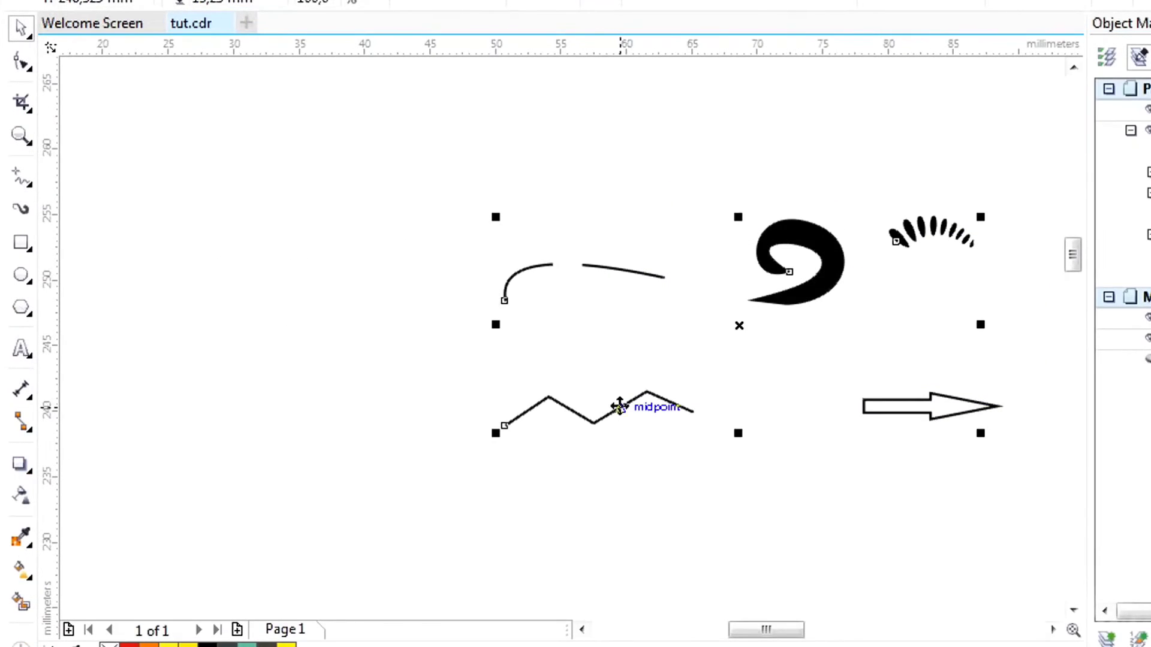
Step: Add the arrow shape to the selected lines and strokes in tut.cdr and move the whole selection up and to the left
left_click(912, 402, "shift")
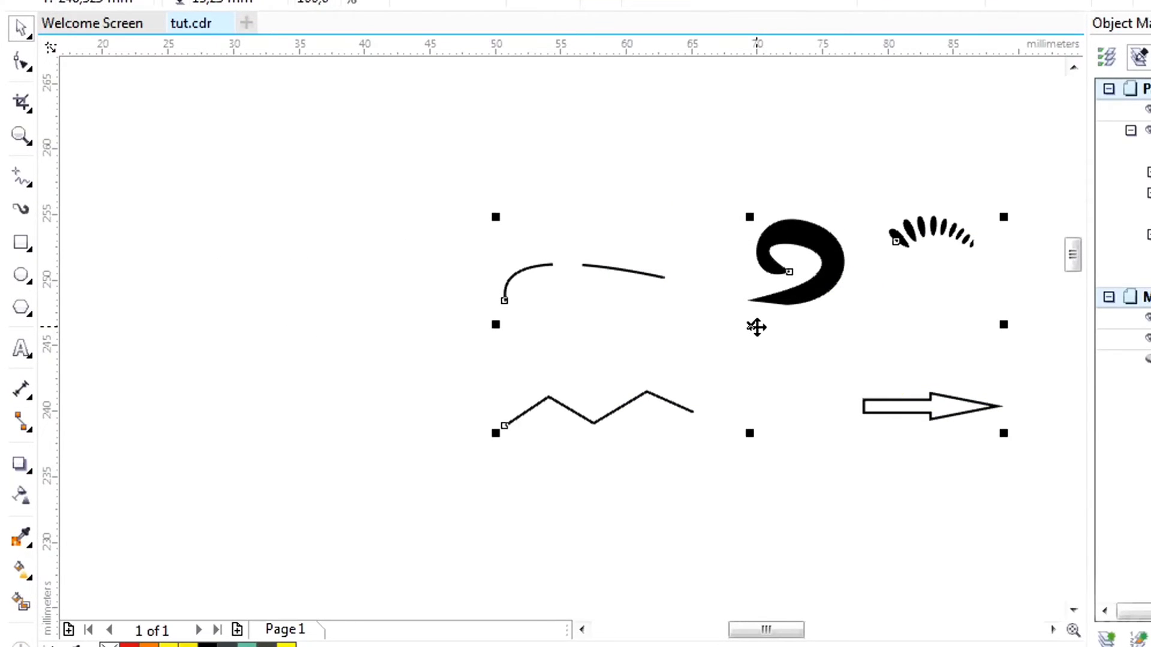
left_click_drag(756, 328, 331, 245)
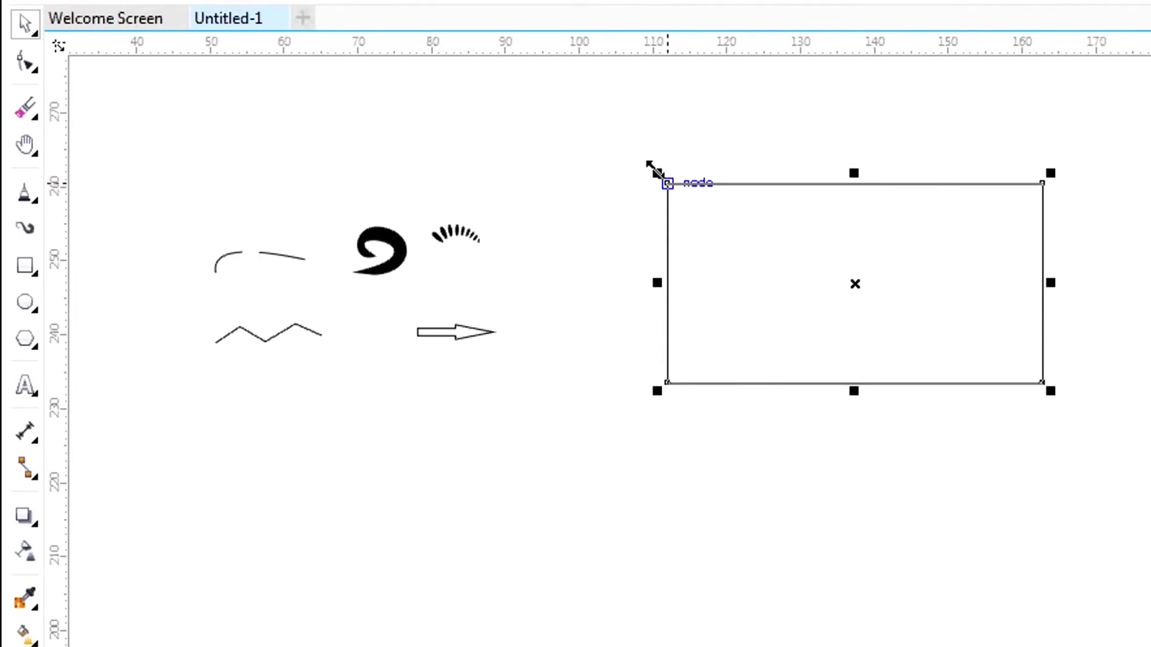
Step: Enlarge the rectangle from its upper-left corner to about 57 mm wide and stretch its top edge to a height of about 32 mm
left_click_drag(655, 170, 613, 151)
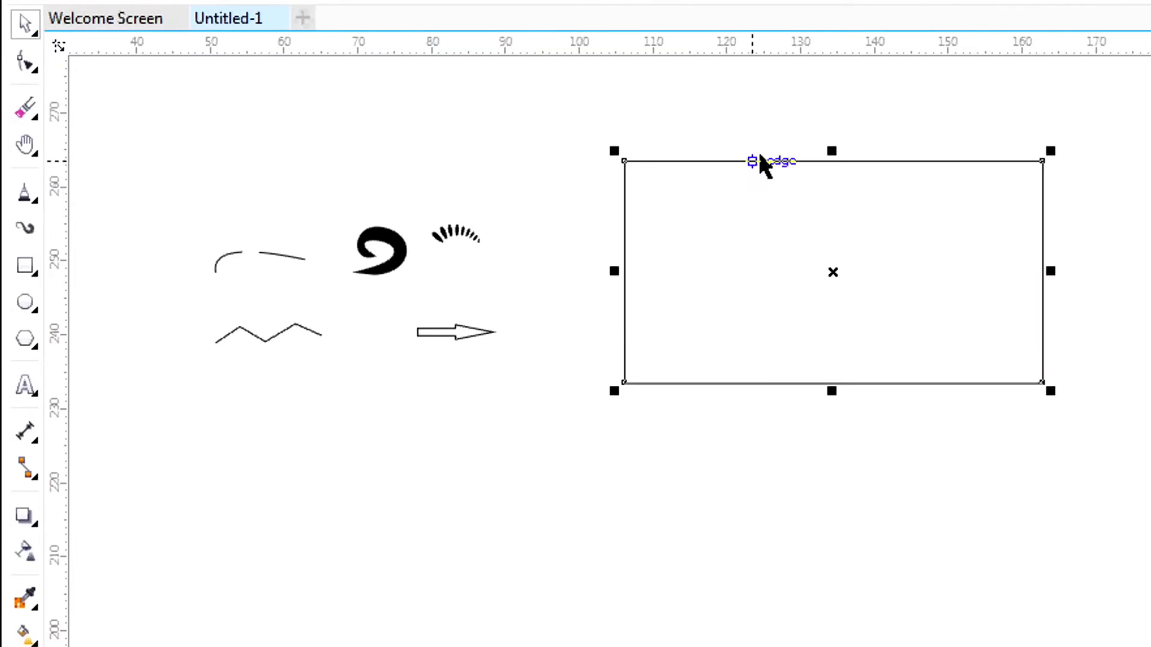
left_click_drag(832, 151, 831, 187)
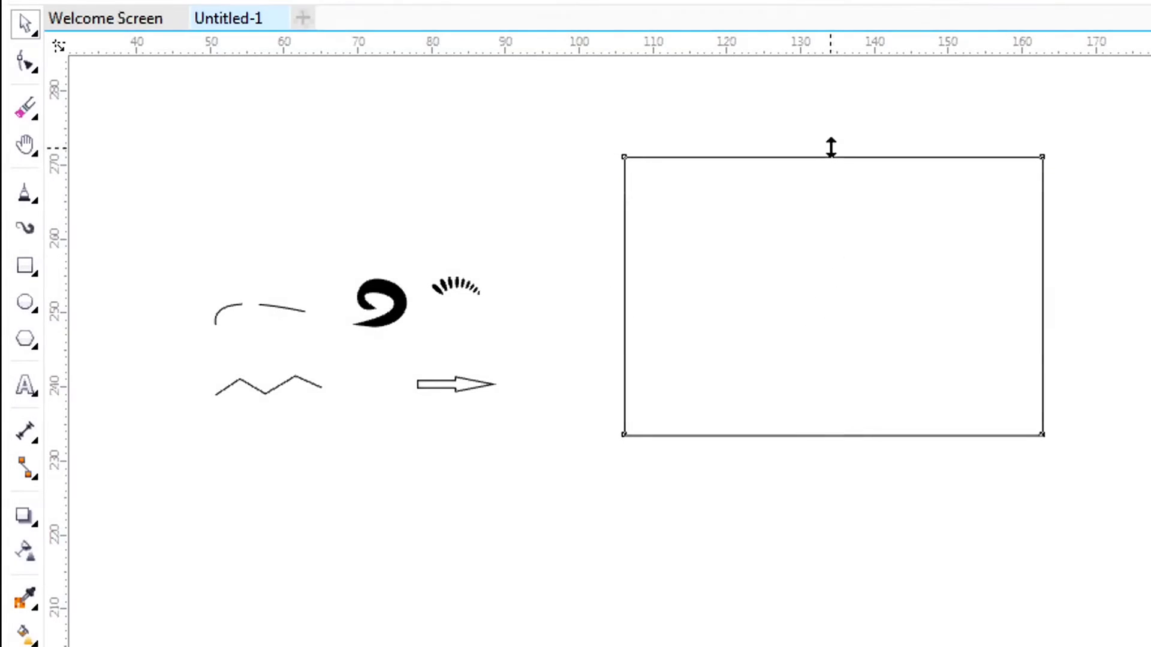
left_click_drag(829, 146, 832, 187)
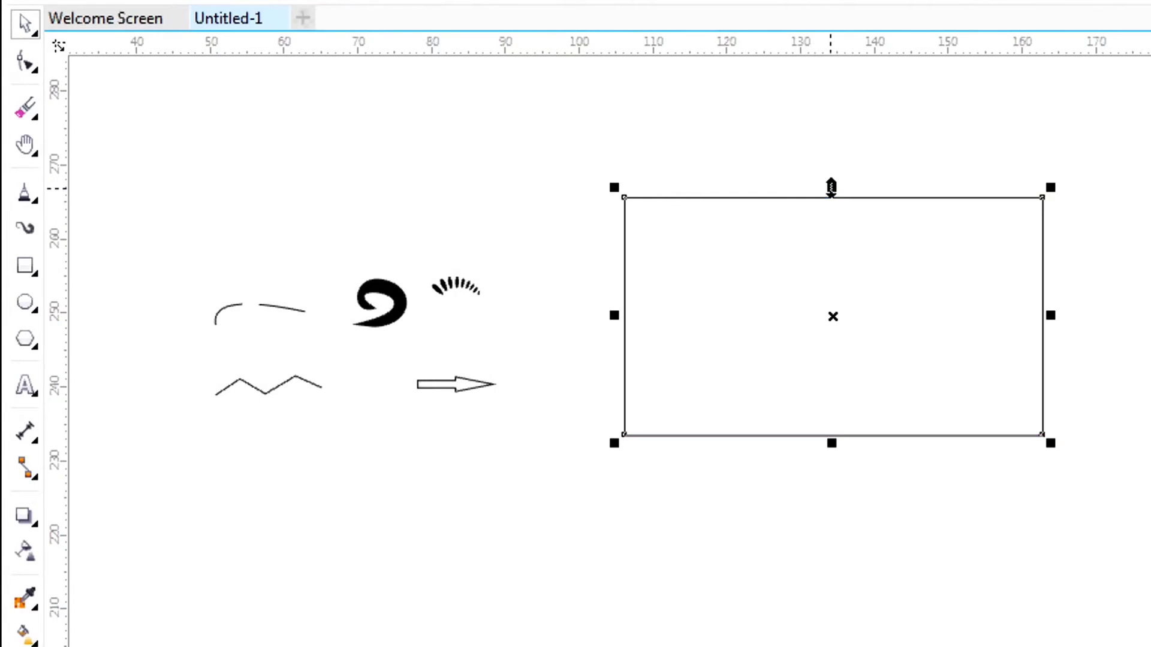
Step: Rotate the rectangle counterclockwise and back to nearly level, and skew its right side downward into a parallelogram
left_click(833, 258)
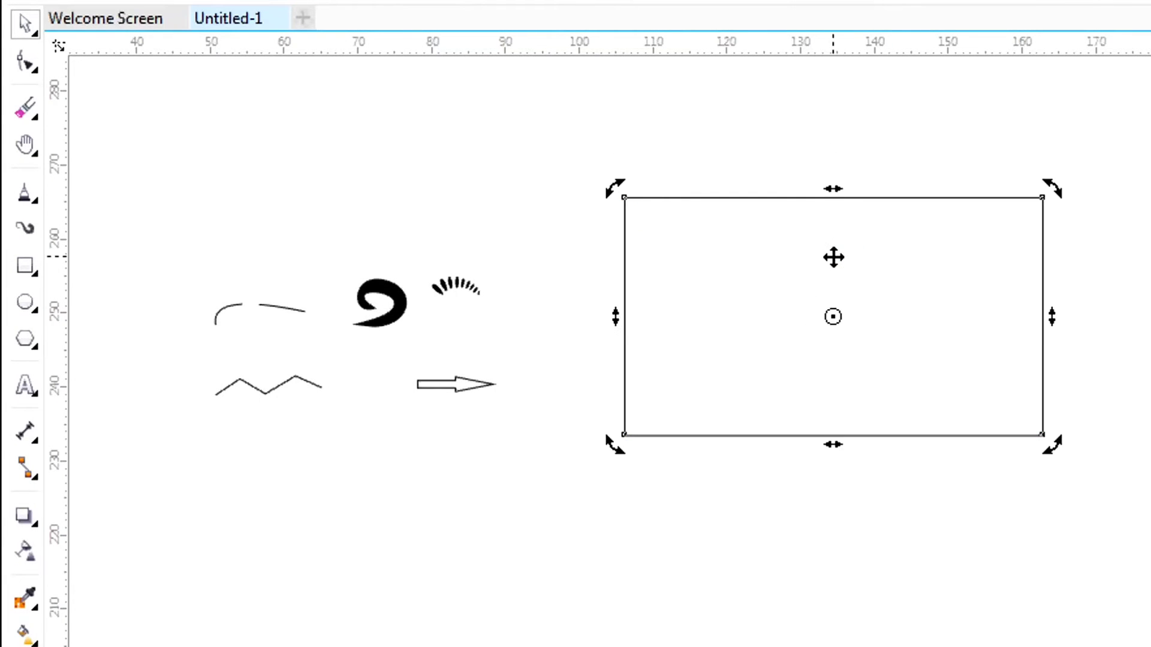
left_click_drag(1051, 187, 907, 88)
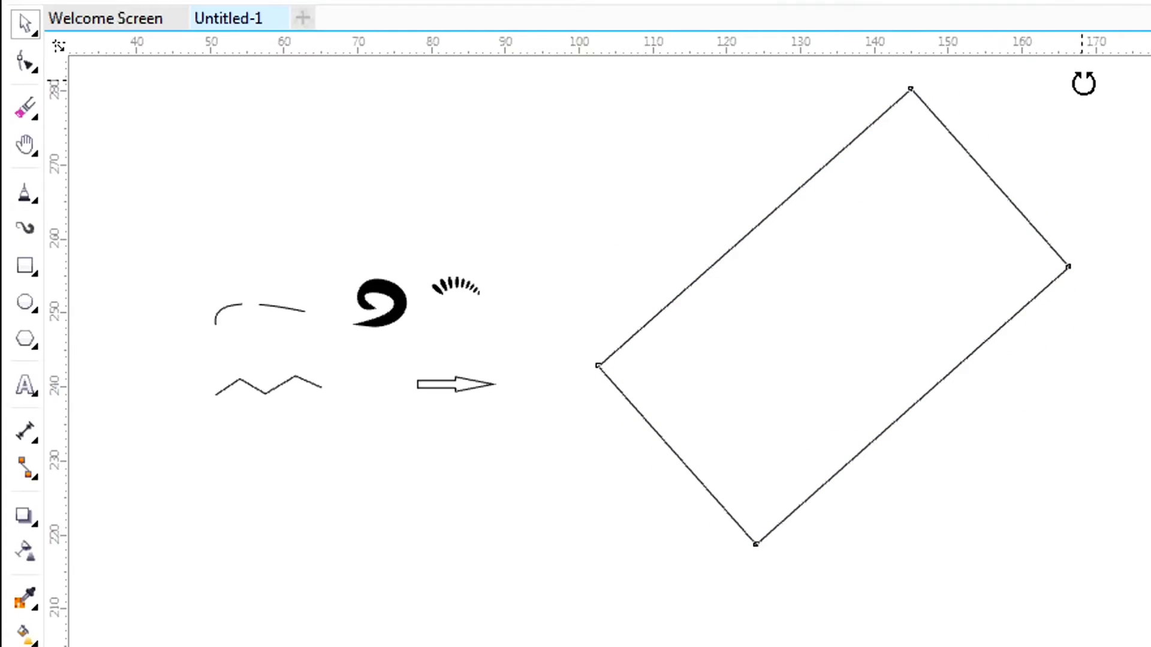
left_click_drag(1079, 82, 1121, 141)
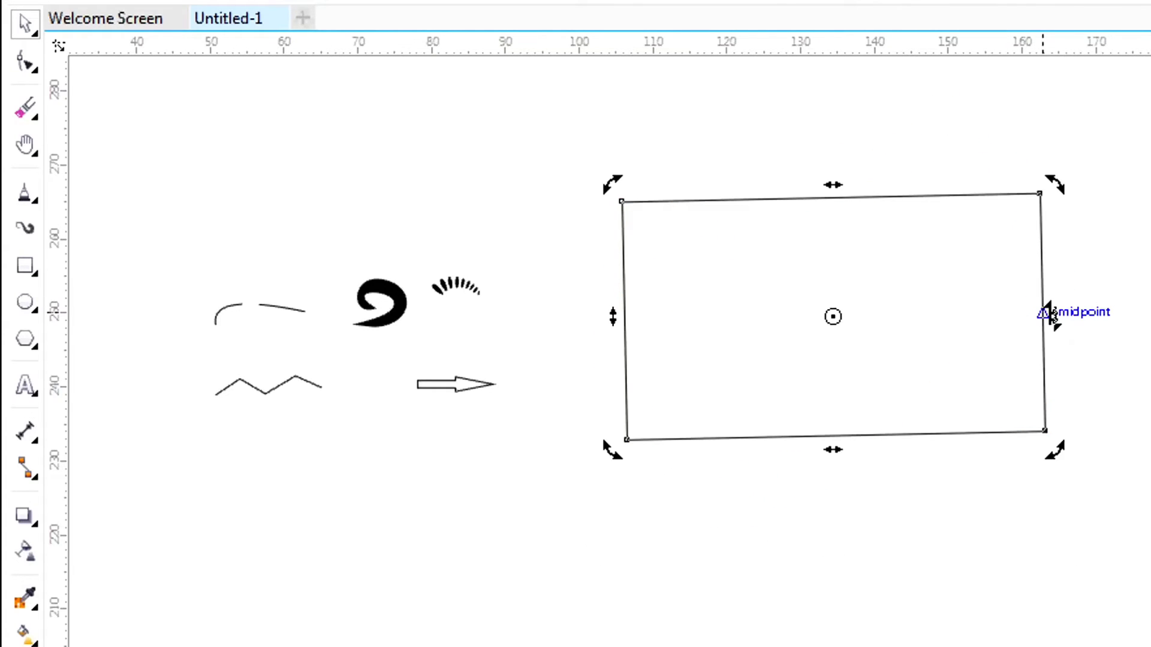
left_click_drag(1050, 315, 1046, 181)
left_click_drag(1058, 253, 1052, 486)
Step: Draw a small rectangle about 10 mm wide and 7 mm high below the arrow shape
left_click(24, 265)
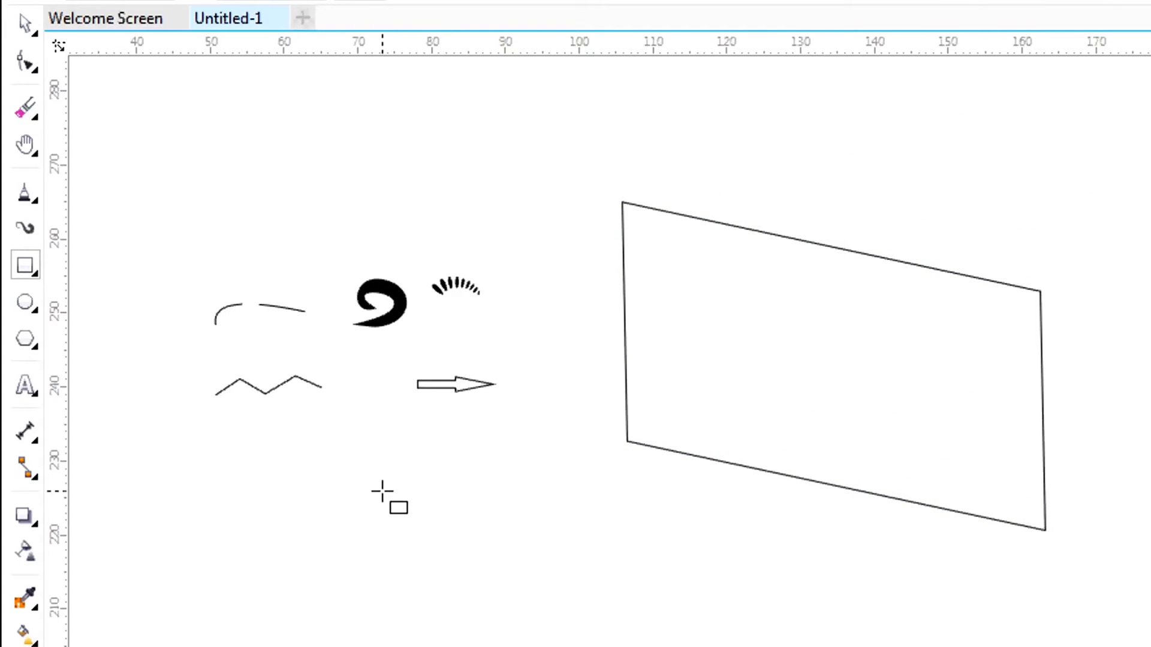
left_click_drag(382, 491, 455, 543)
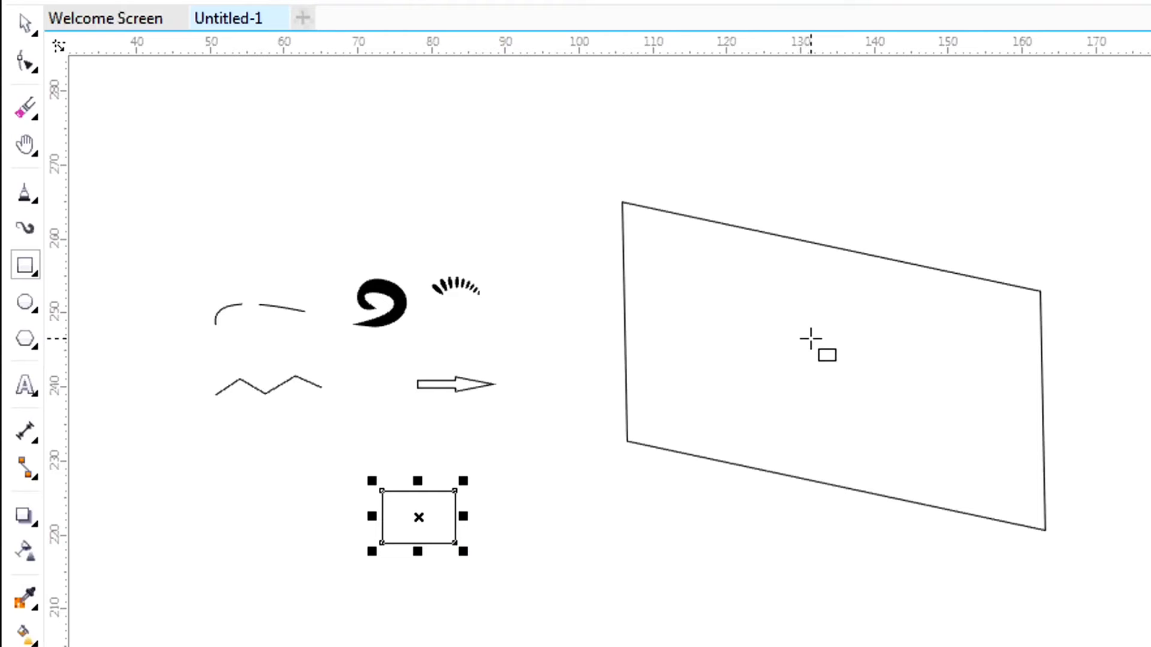
Step: Relocate the skewed rectangle down and to the left using Move Here, and reposition it back up and to the right
left_click(811, 339)
left_click_drag(811, 339, 741, 437)
key("Escape")
right_click(741, 437)
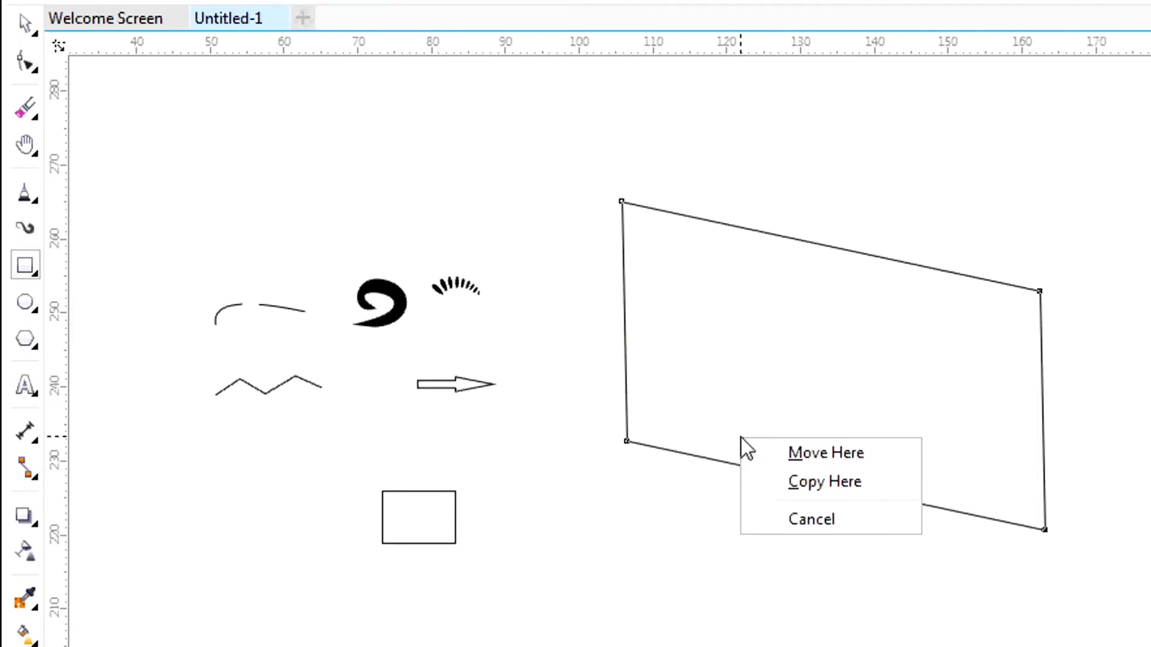
left_click(797, 462)
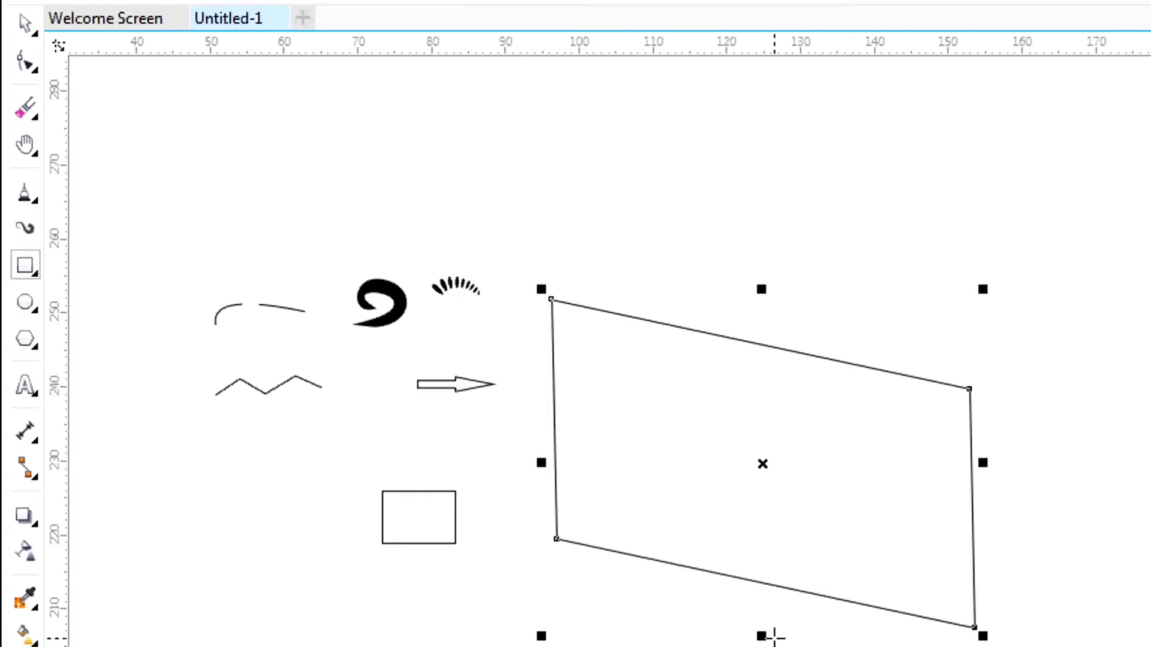
left_click_drag(705, 457, 748, 331)
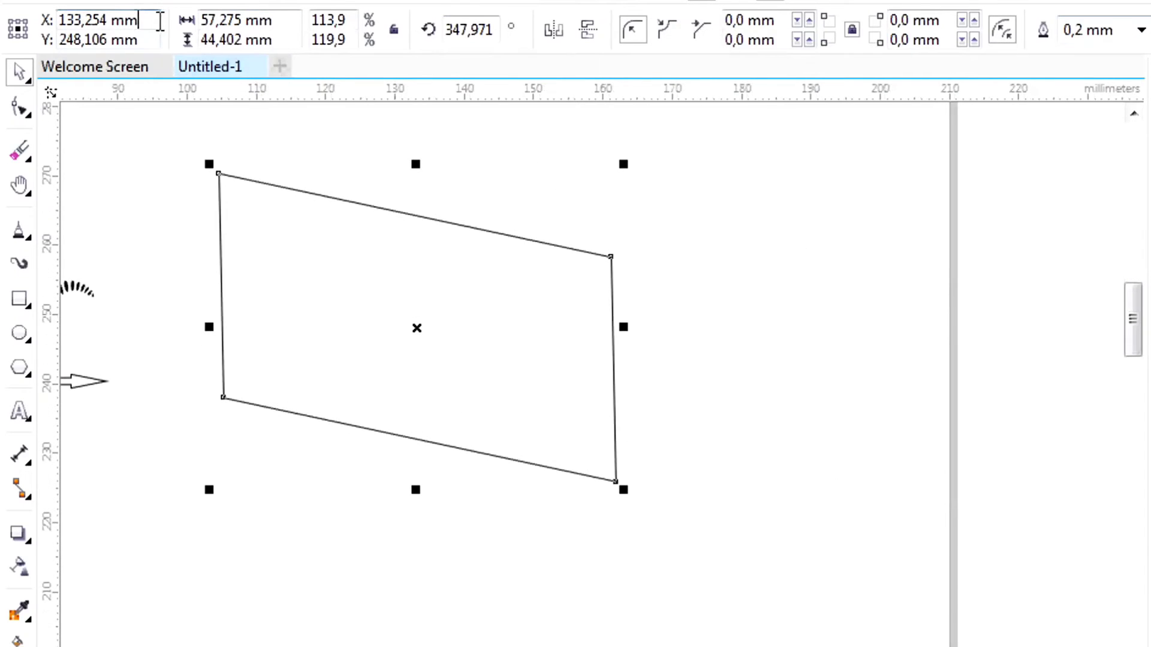
Step: Set the skewed rectangle's X position to 134,454 mm and its horizontal scale factor to 147,6 %
left_click_drag(159, 21, 5, 15)
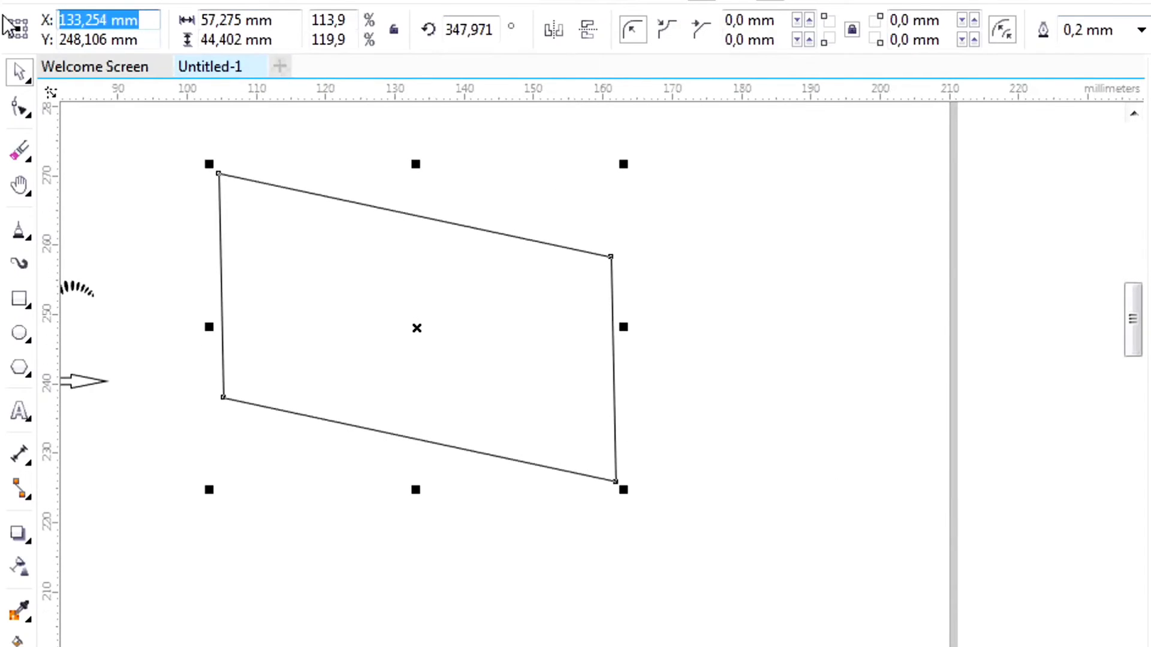
type("133,354 mm")
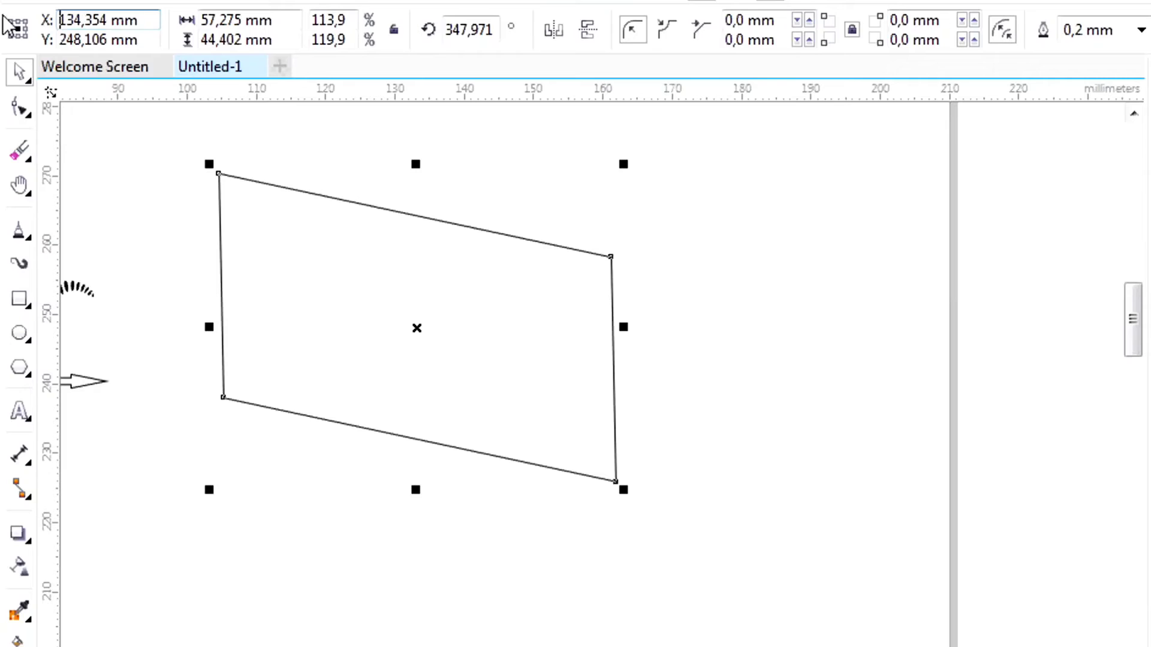
key("Return")
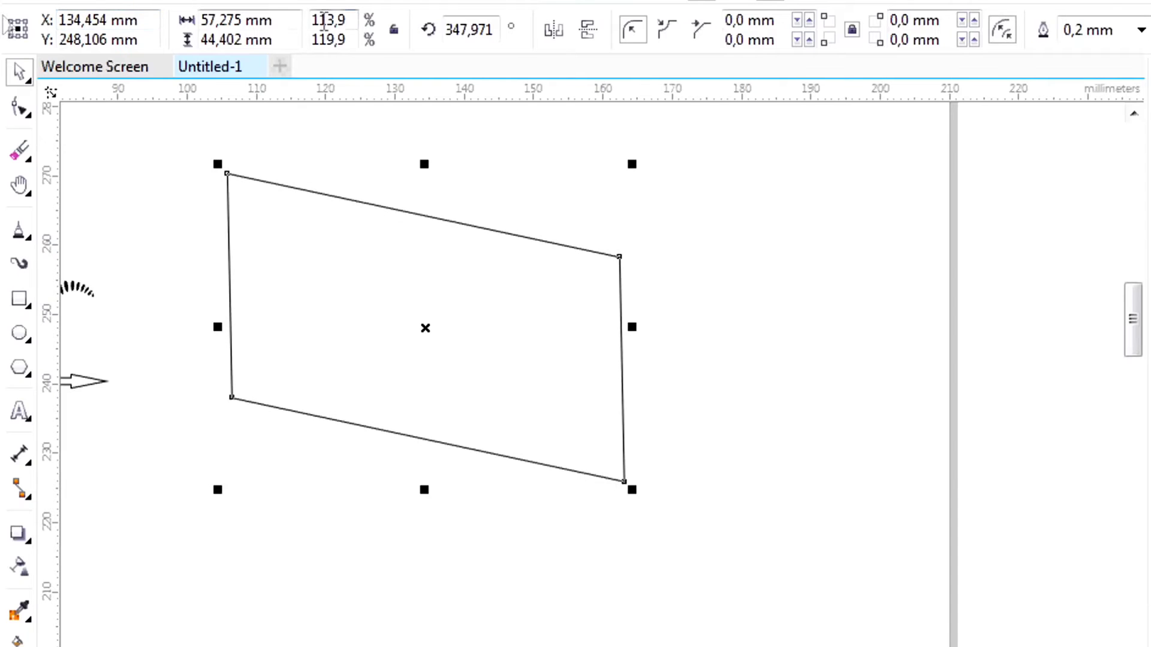
left_click_drag(324, 24, 291, 22)
type("118,9")
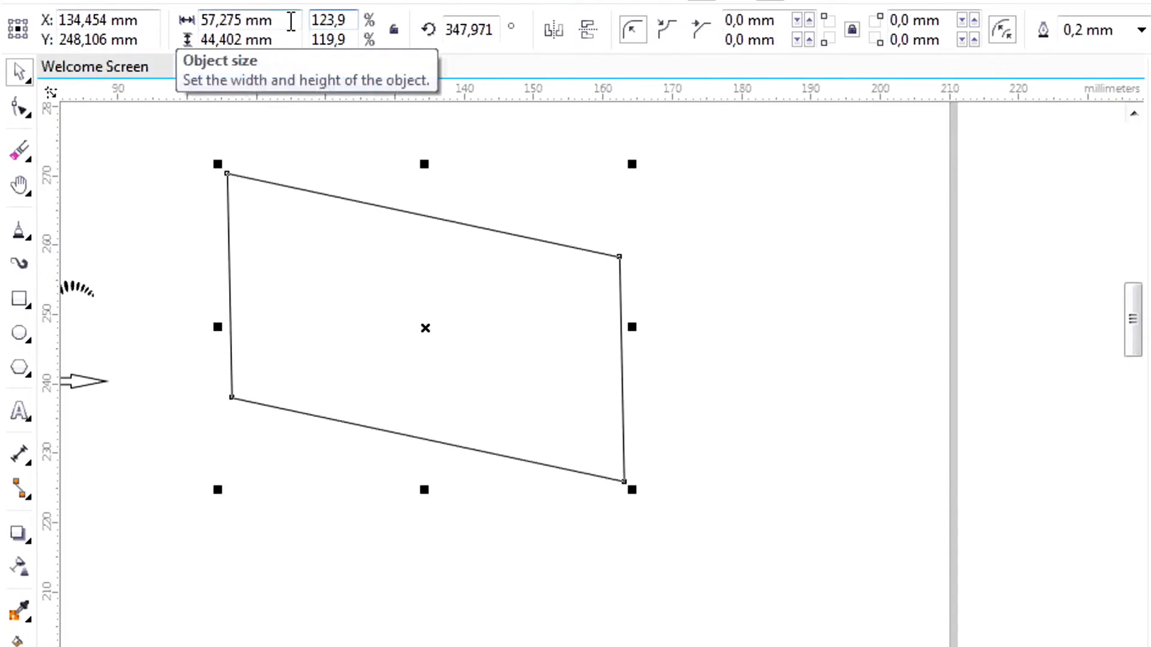
key("Return")
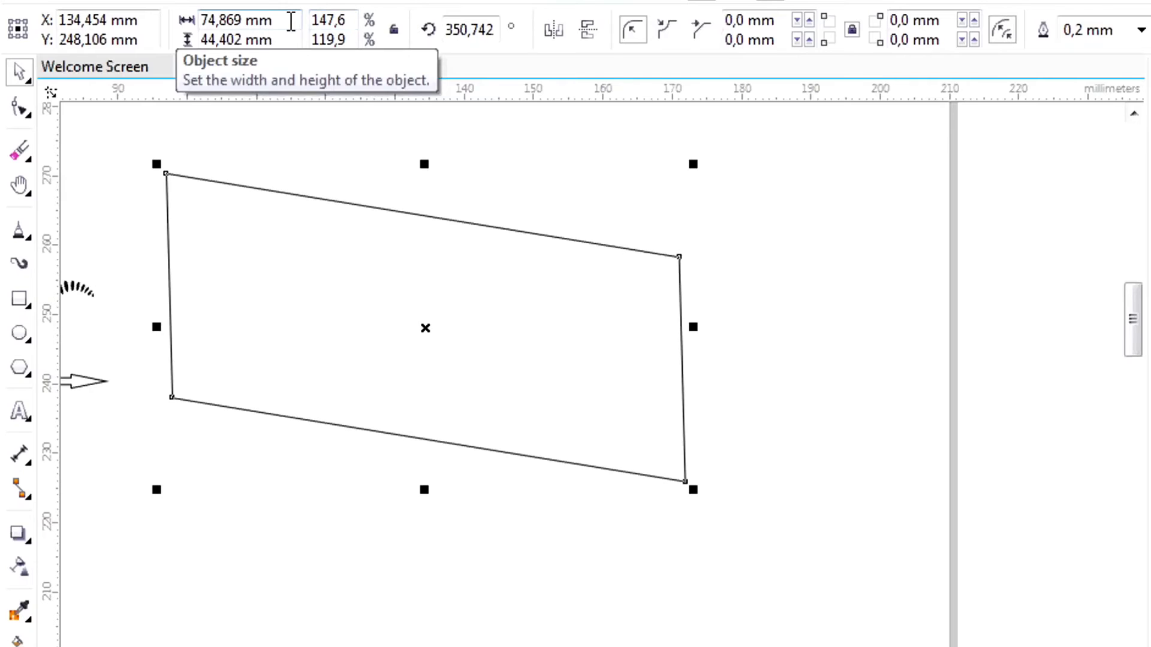
Step: Set the skewed rectangle's rotation angle to 360 degrees
left_click_drag(496, 29, 450, 28)
type("355,742")
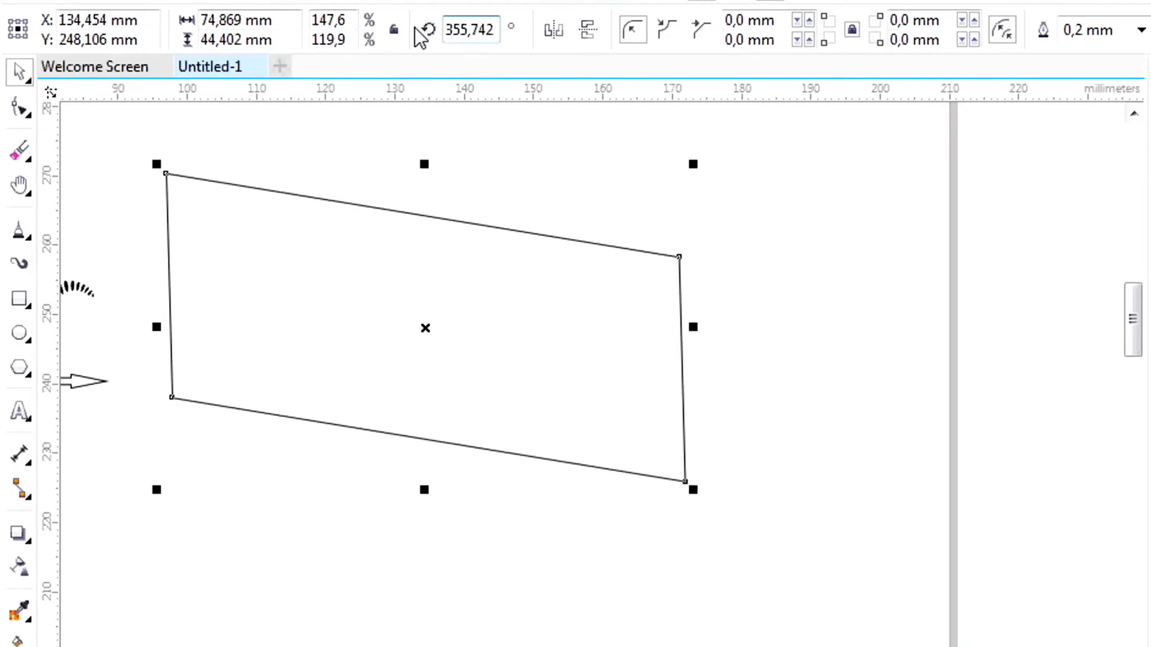
key("Return")
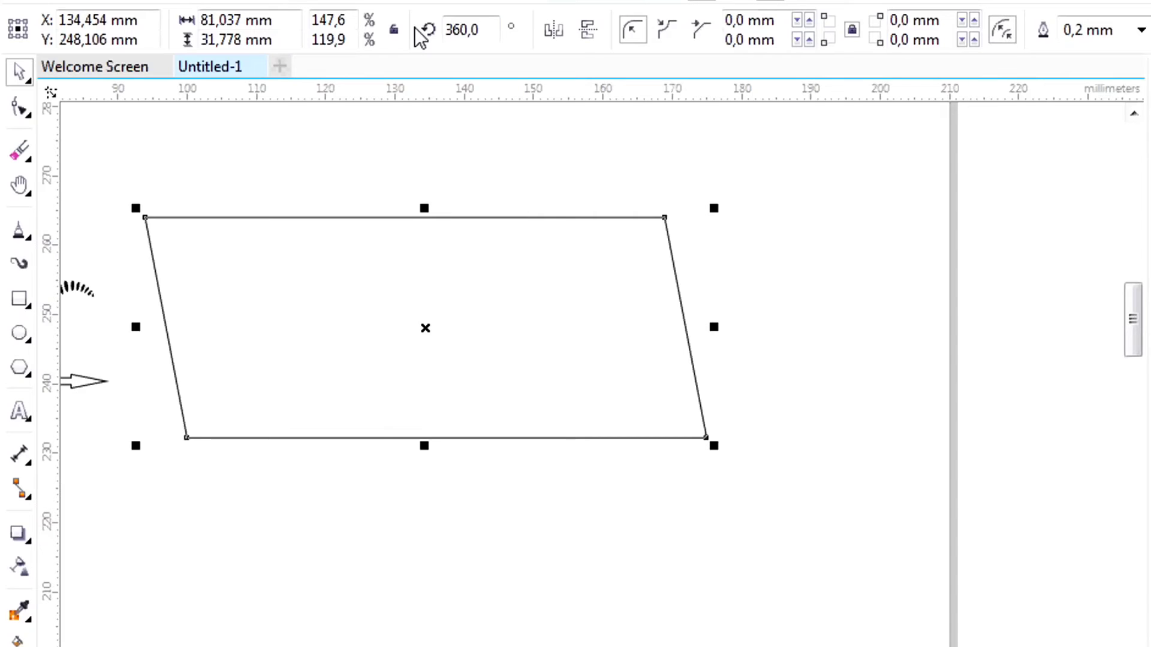
Step: Mirror the parallelogram twice horizontally and twice vertically
left_click(561, 42)
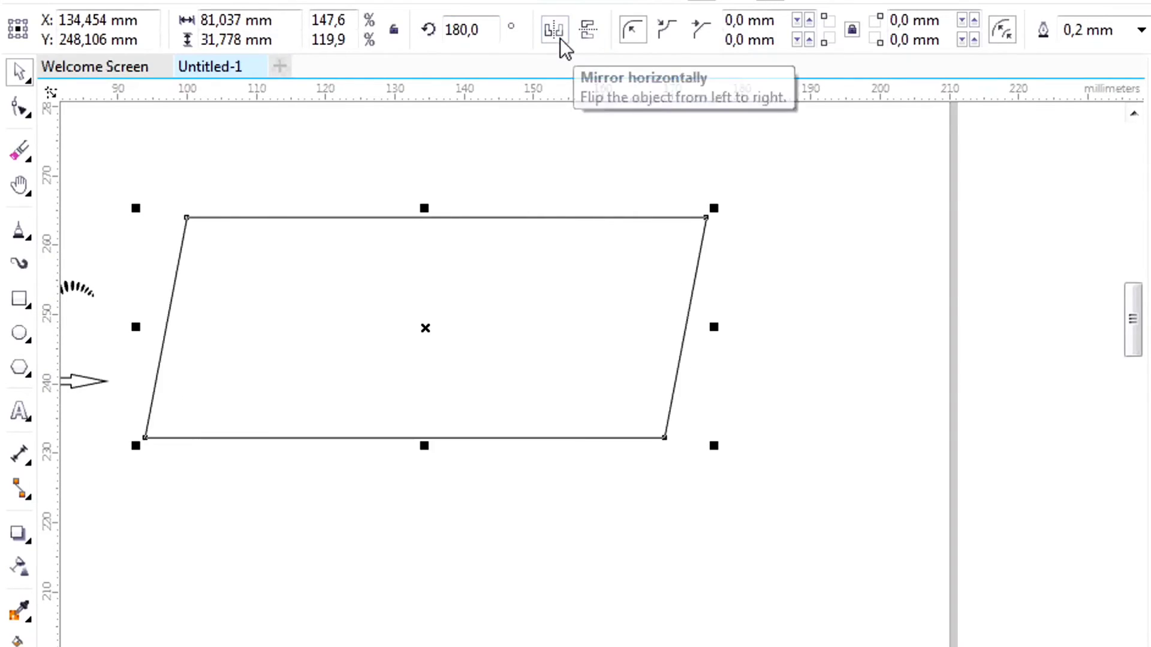
left_click(561, 43)
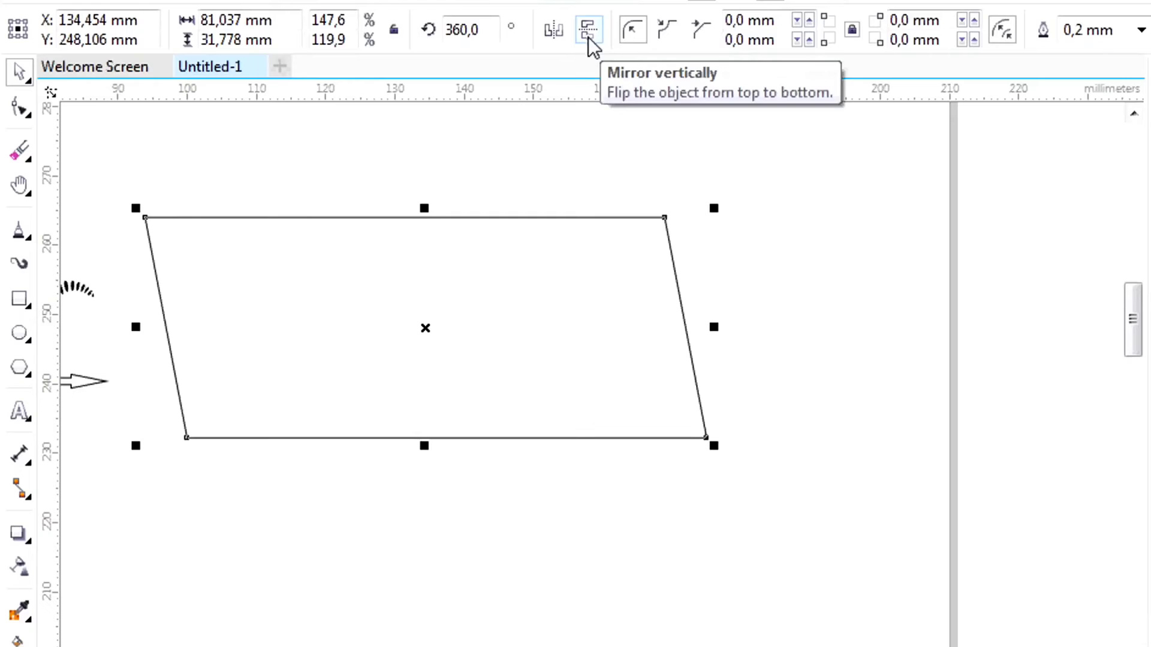
left_click(588, 37)
left_click(588, 37)
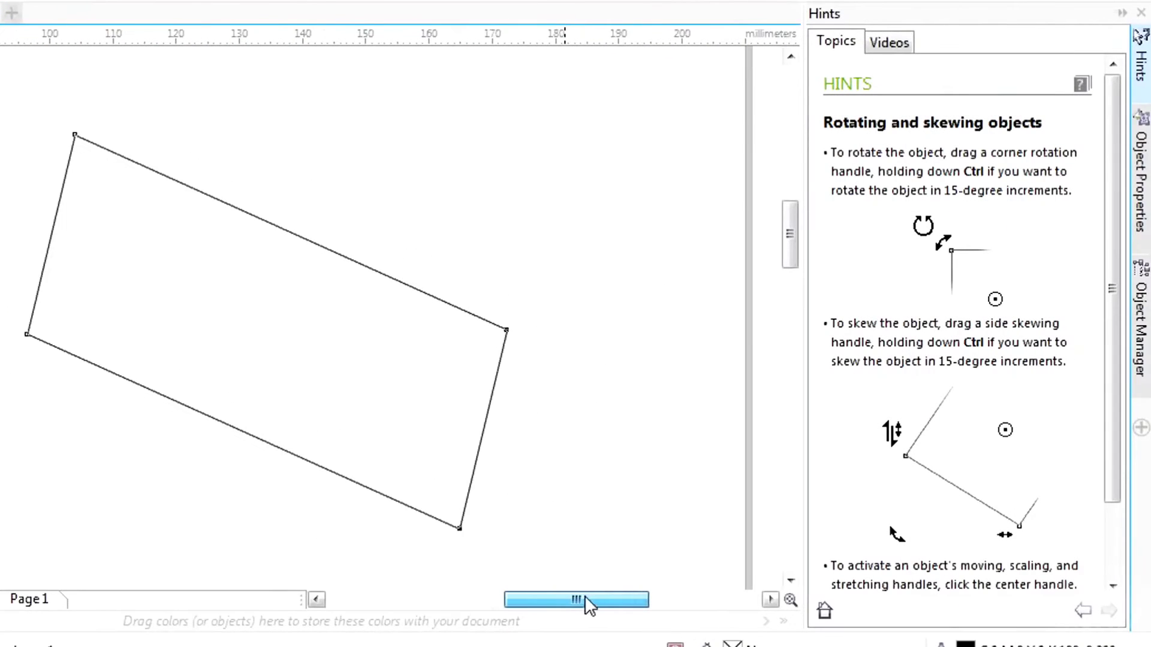
Step: Set the outline colour of the large rotated parallelogram to red in its object properties
left_click_drag(585, 597, 584, 597)
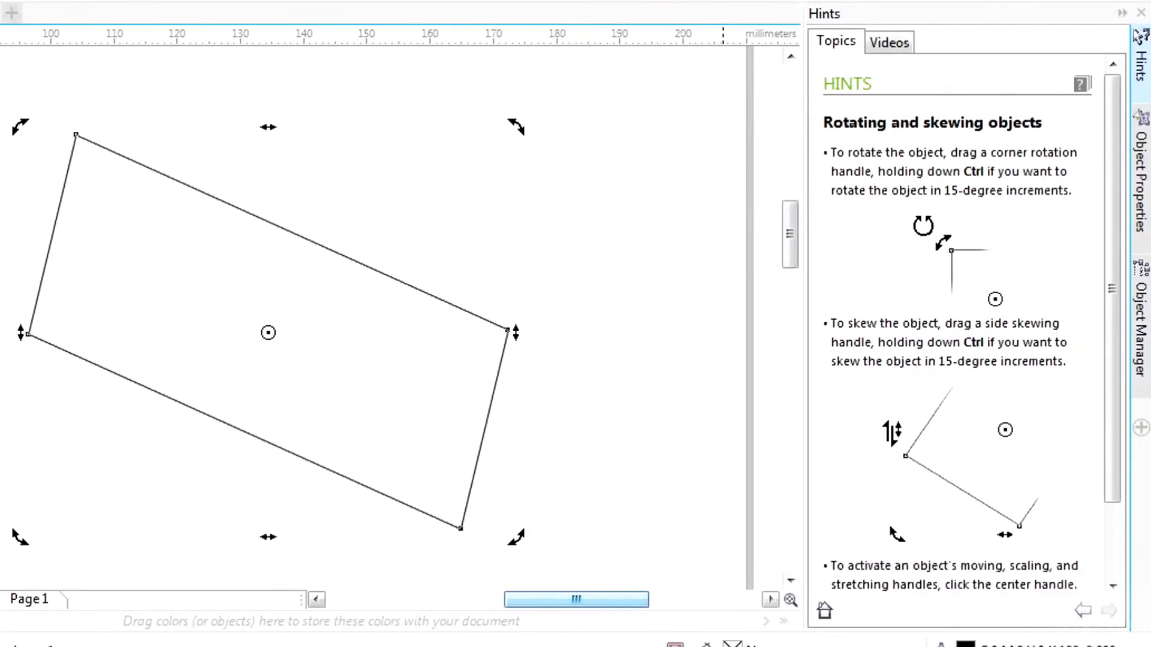
left_click(1143, 196)
left_click(819, 39)
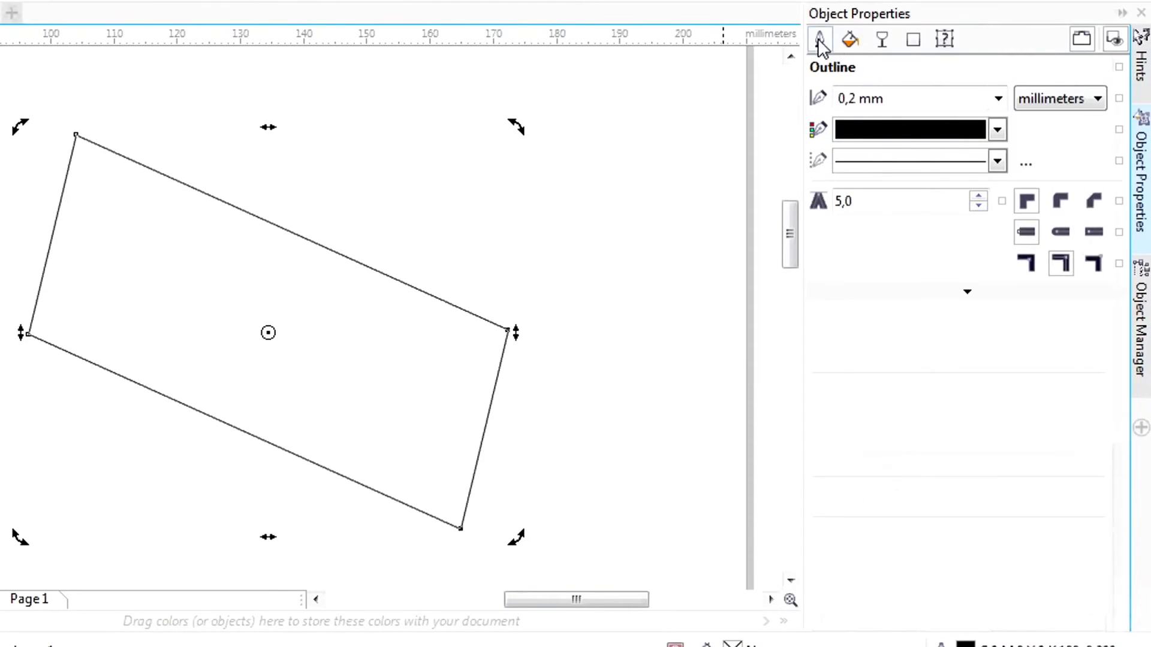
left_click(997, 130)
left_click(914, 188)
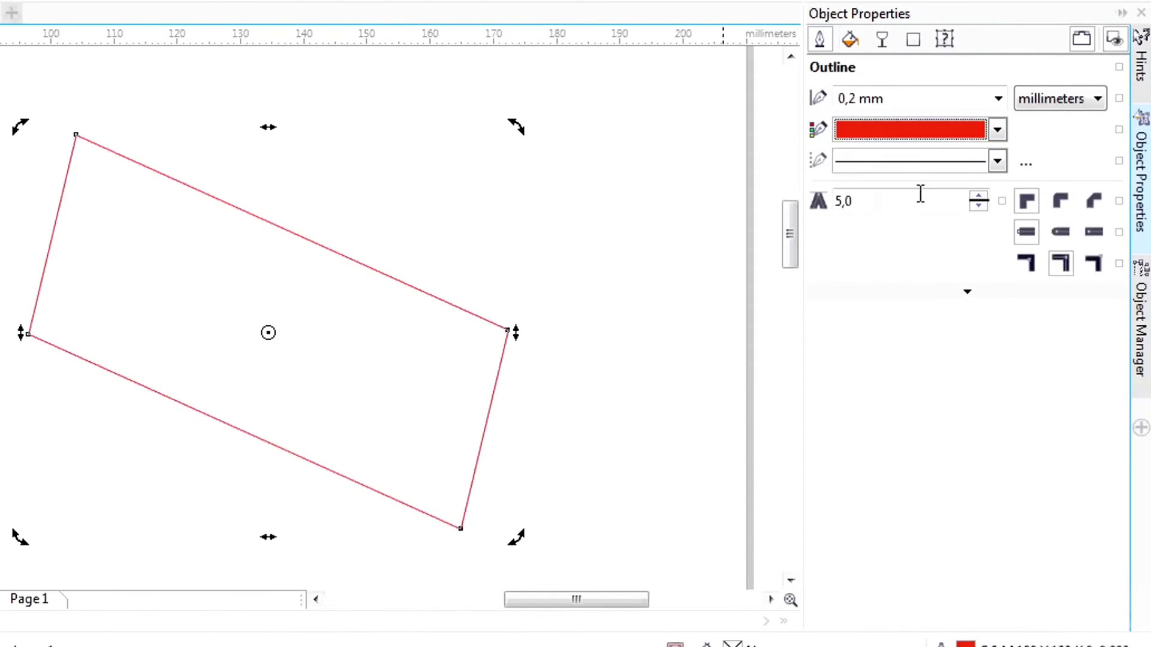
Step: Set the parallelogram's outline width to 0,5 mm and give it a yellow-to-white fountain fill
left_click(998, 98)
left_click(943, 116)
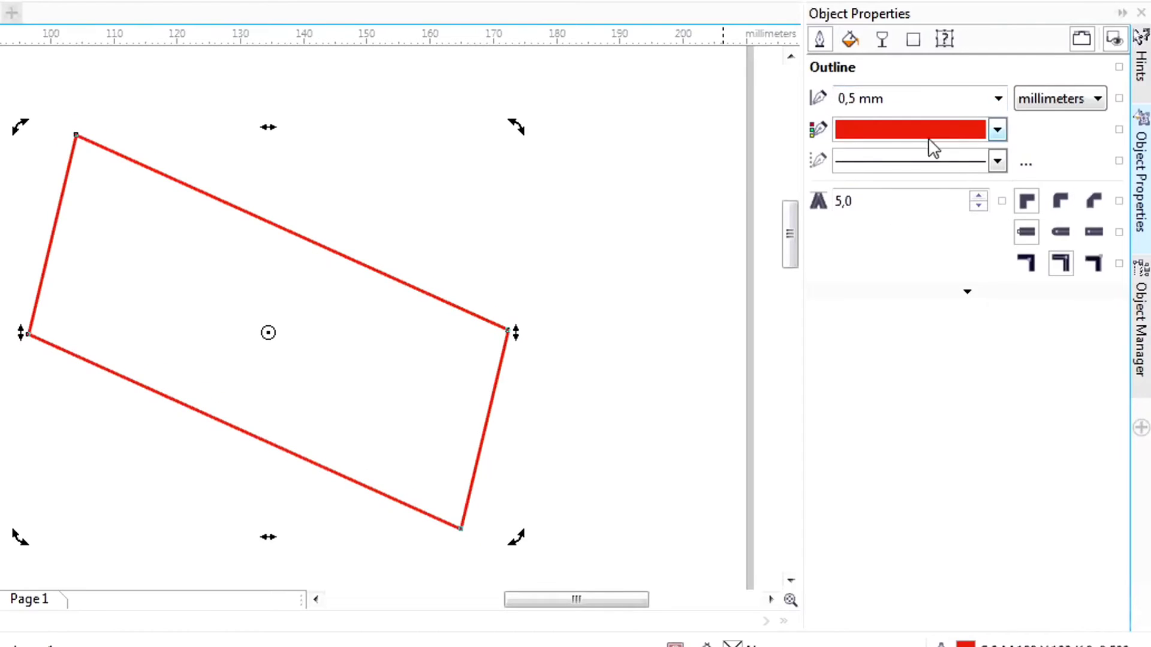
left_click(850, 39)
left_click(854, 98)
left_click(994, 213)
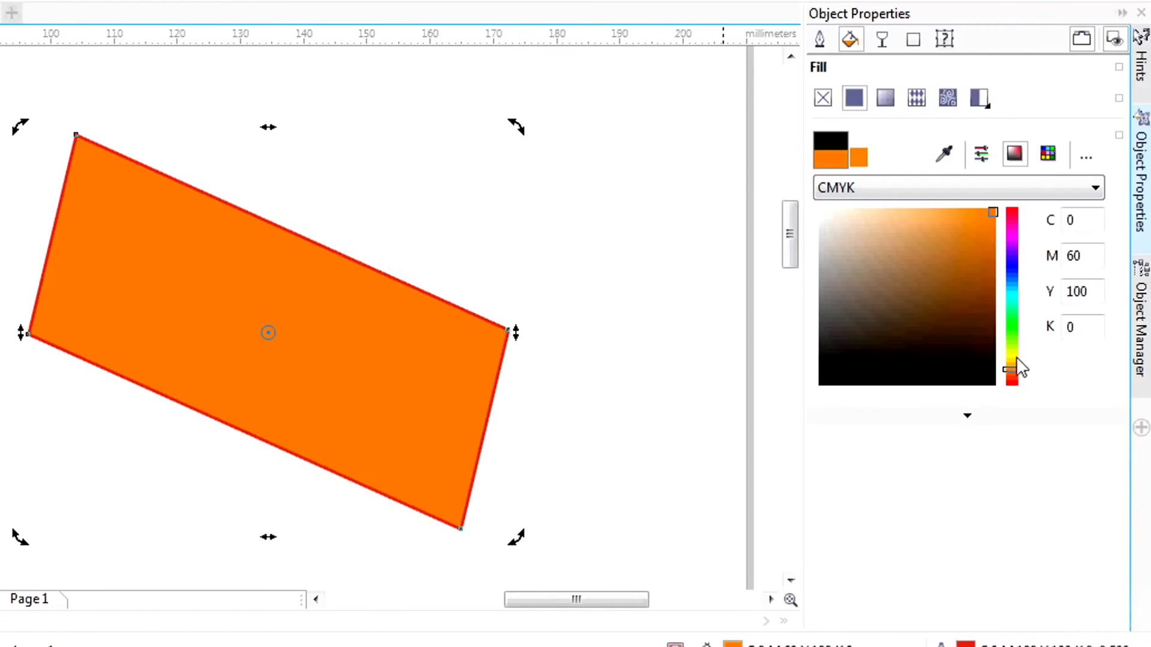
left_click(1013, 357)
left_click(889, 99)
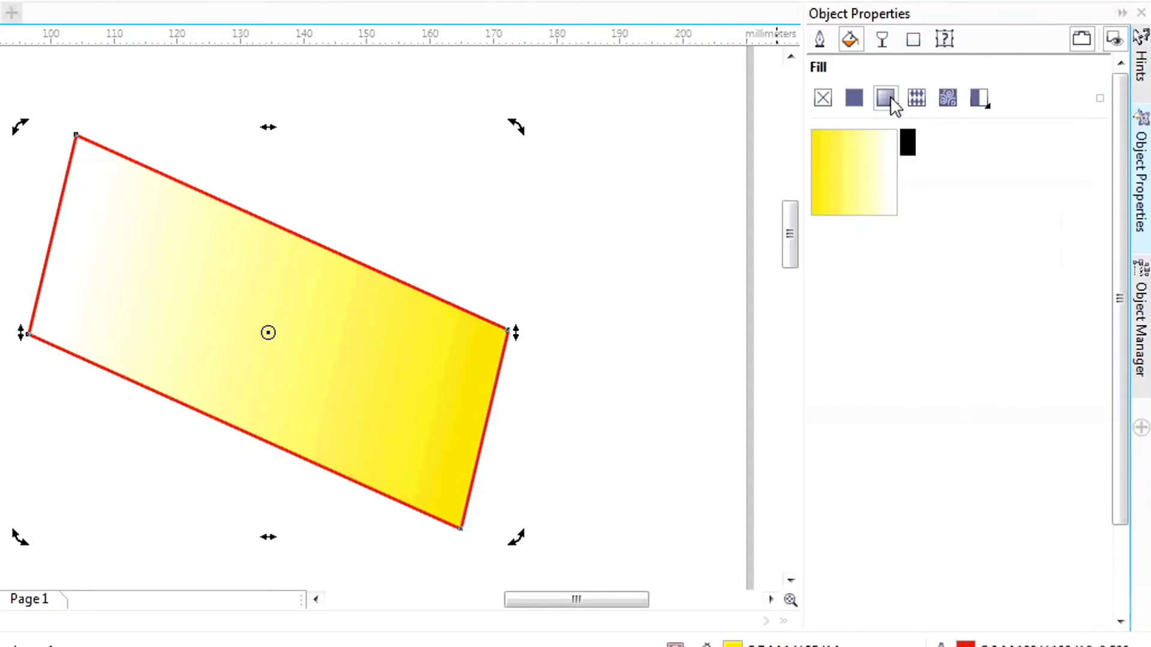
Step: Apply a uniform transparency of 12 to the parallelogram
left_click(881, 39)
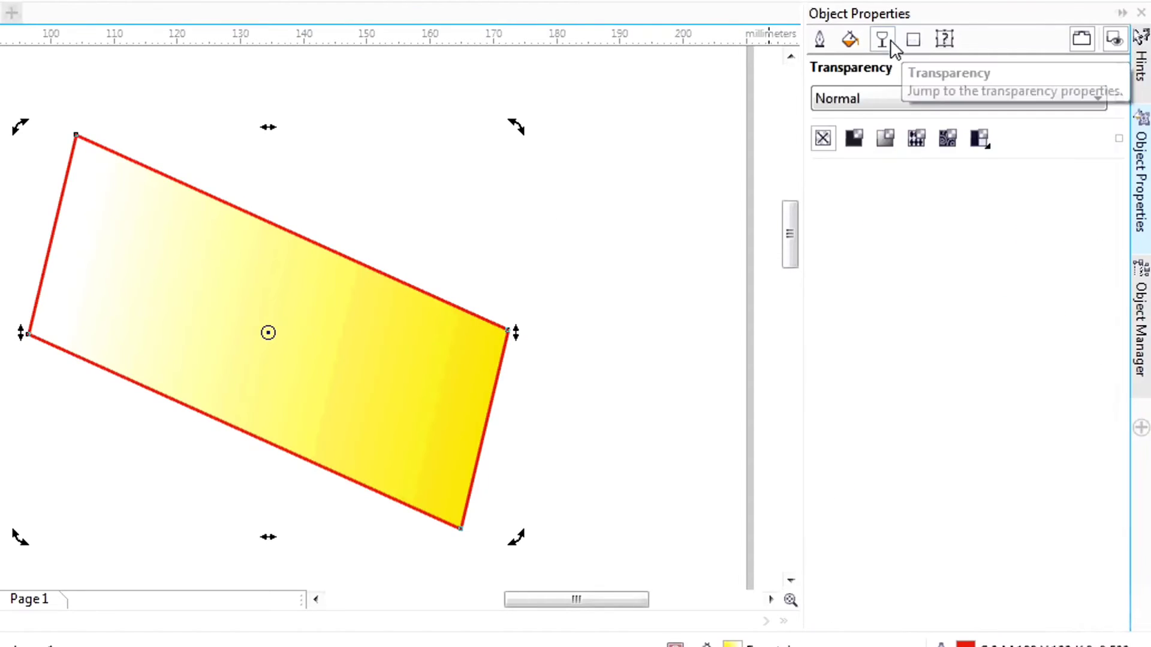
left_click(854, 138)
left_click(909, 283)
left_click_drag(937, 321, 901, 318)
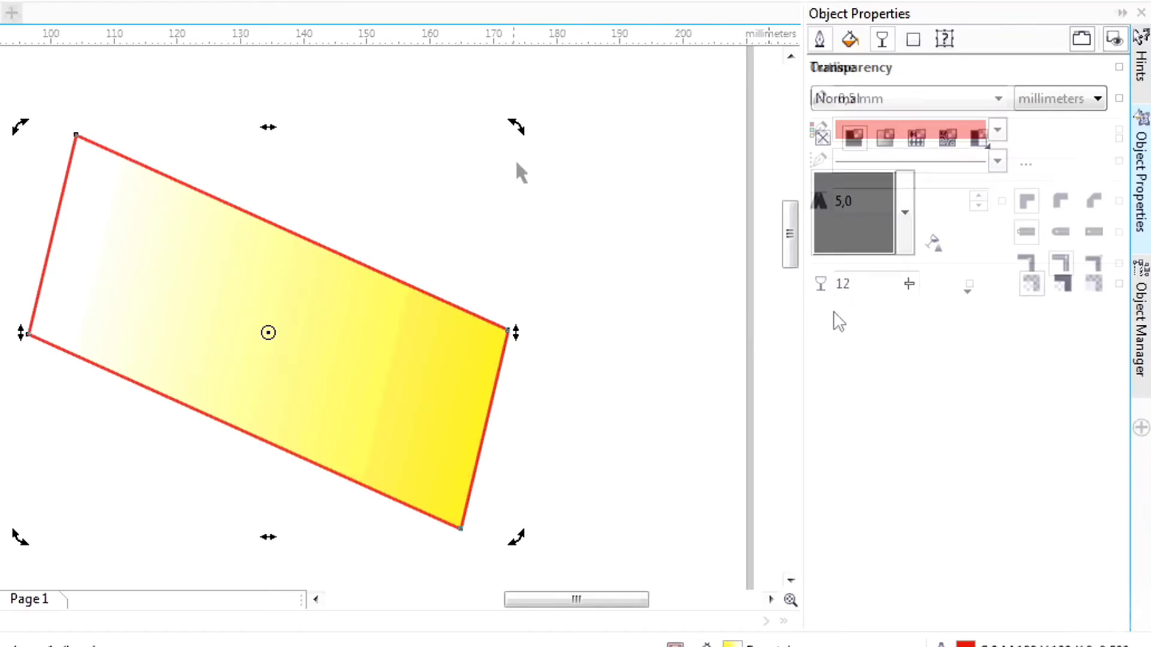
Step: Remove the parallelogram's outline colour and its fill
left_click(997, 130)
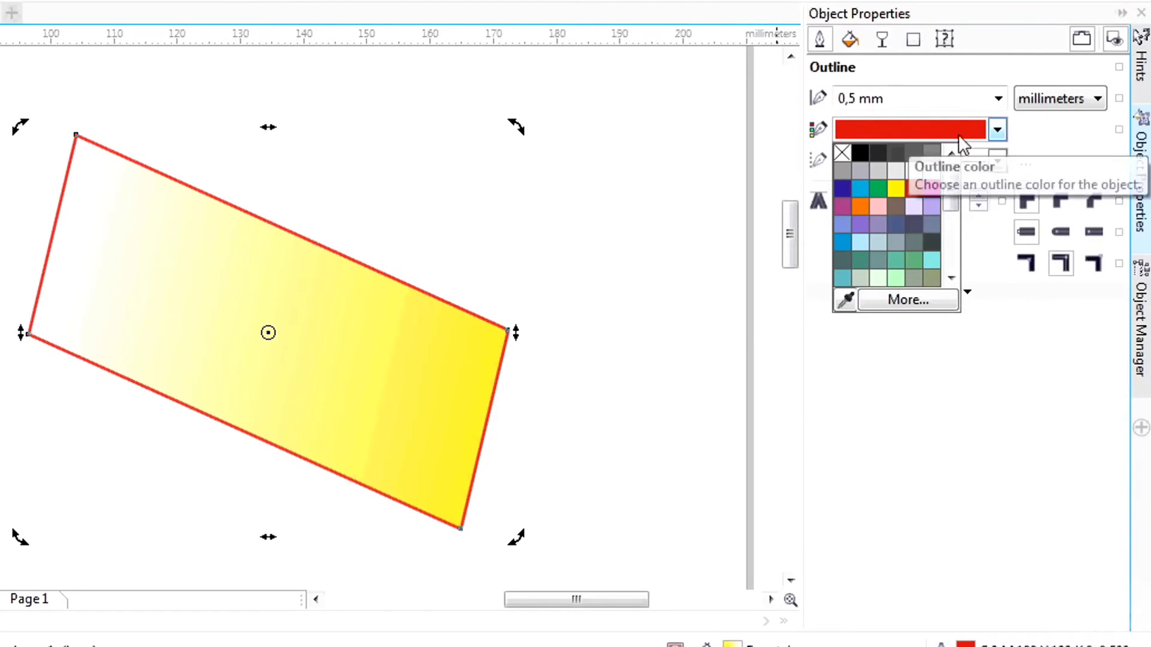
left_click(844, 151)
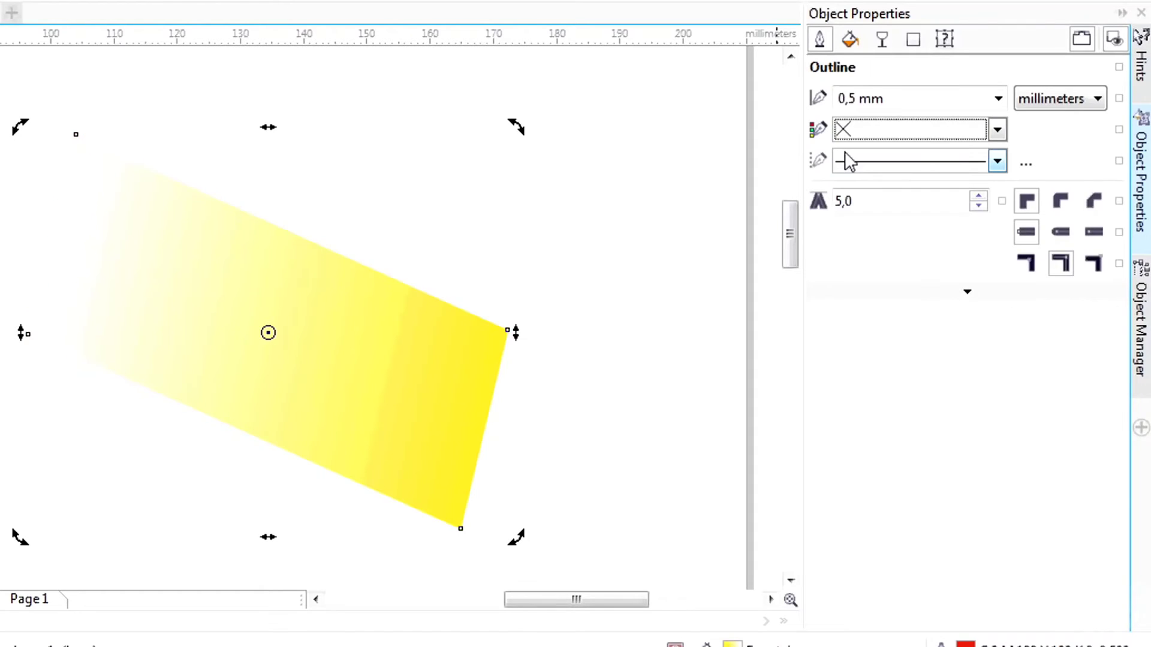
left_click(850, 40)
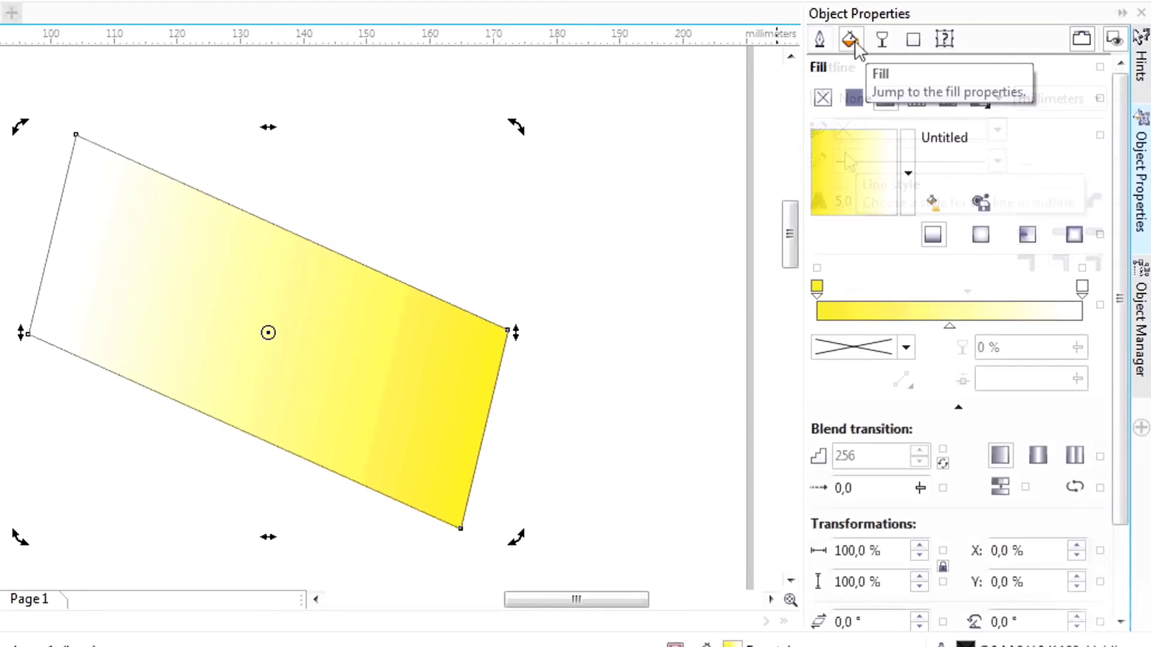
left_click(830, 102)
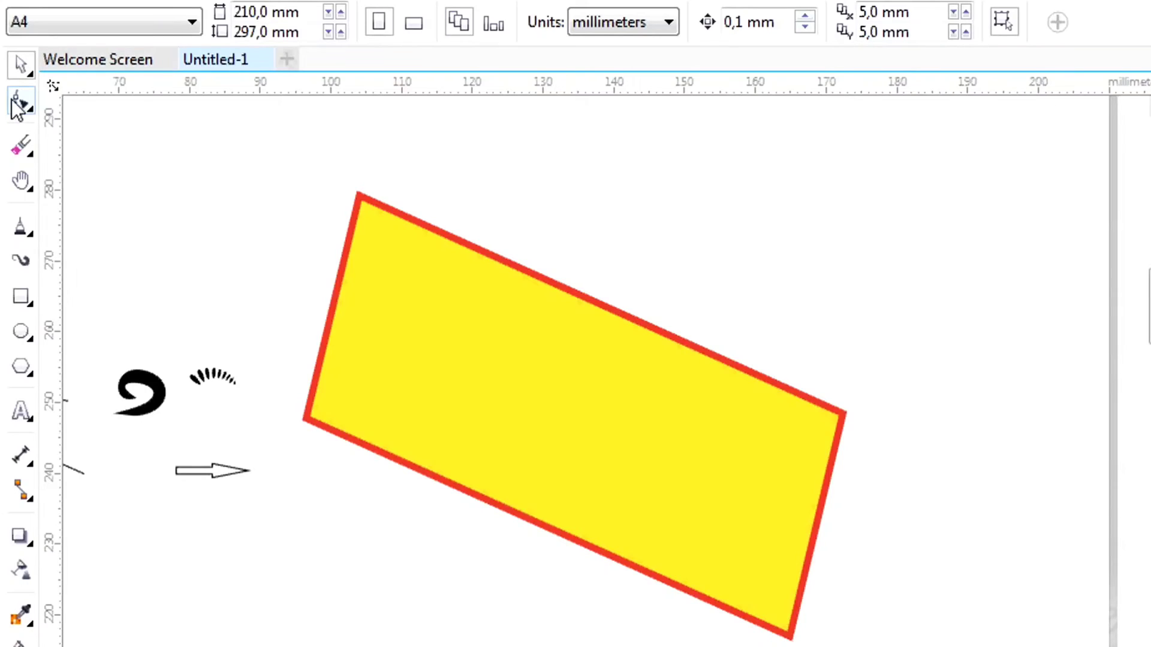
Step: Try to roughen the parallelogram's upper edge using the Roughen tool with a 10,0 mm nib size
left_click(12, 101)
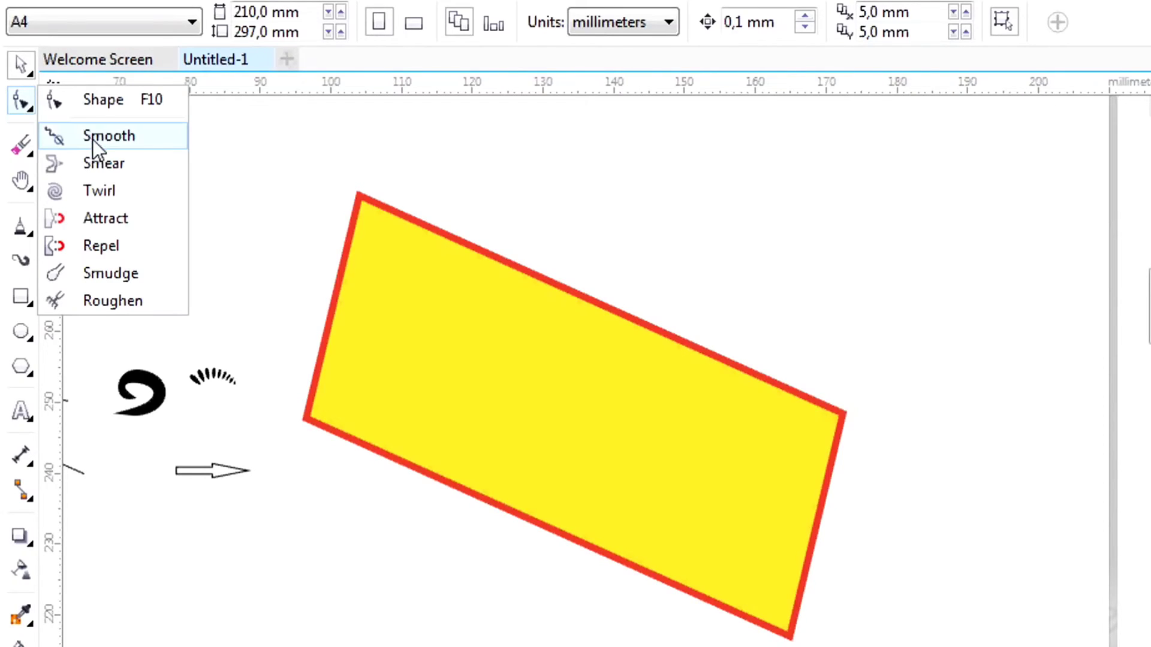
left_click(99, 191)
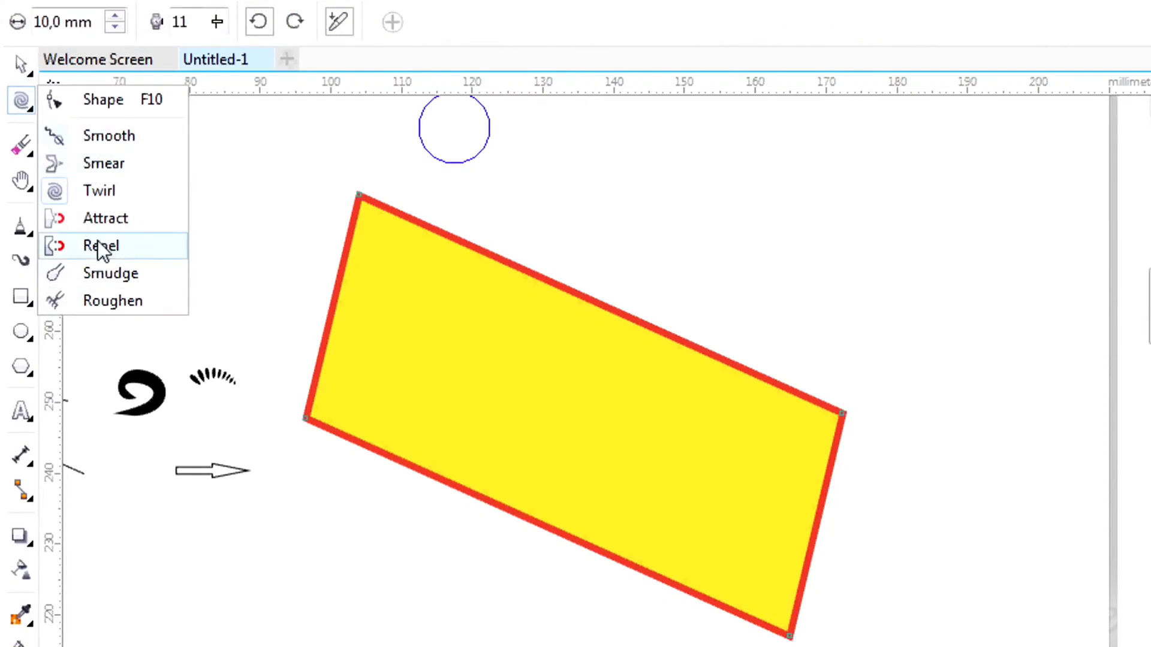
left_click(106, 304)
double_click(63, 22)
type("10")
key("Return")
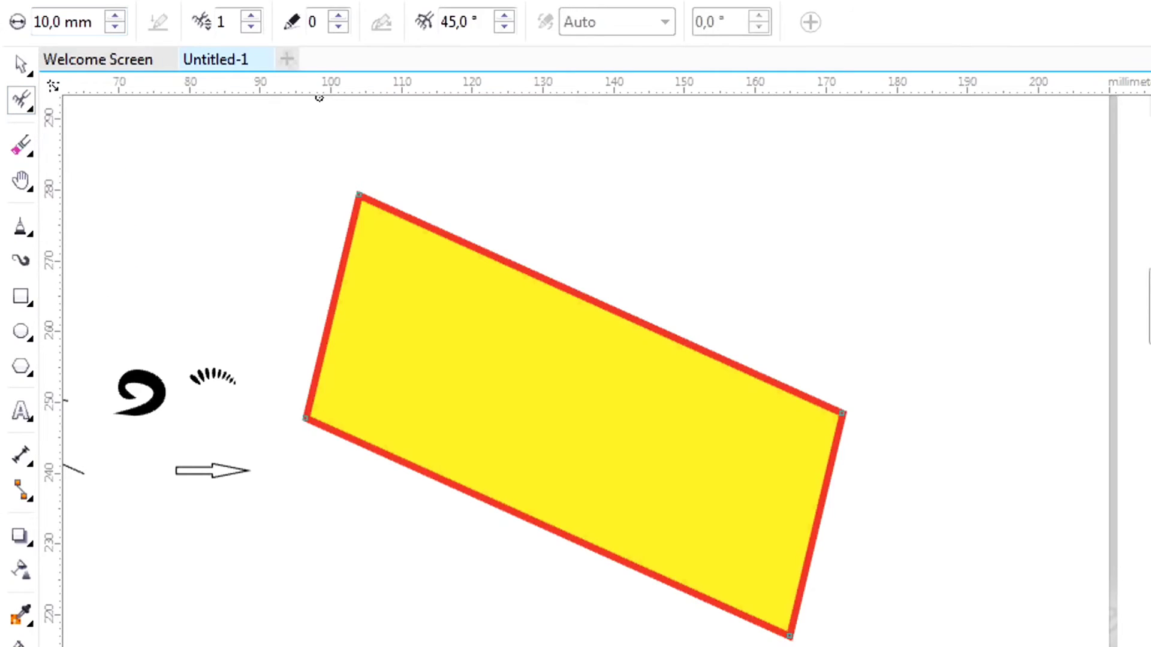
mouse_move(401, 233)
left_mouse_down()
mouse_move(394, 213)
mouse_move(653, 300)
mouse_move(509, 276)
mouse_move(702, 327)
mouse_move(791, 386)
mouse_move(831, 550)
mouse_move(707, 611)
mouse_move(477, 529)
mouse_move(351, 433)
mouse_move(586, 527)
mouse_move(887, 411)
left_mouse_up()
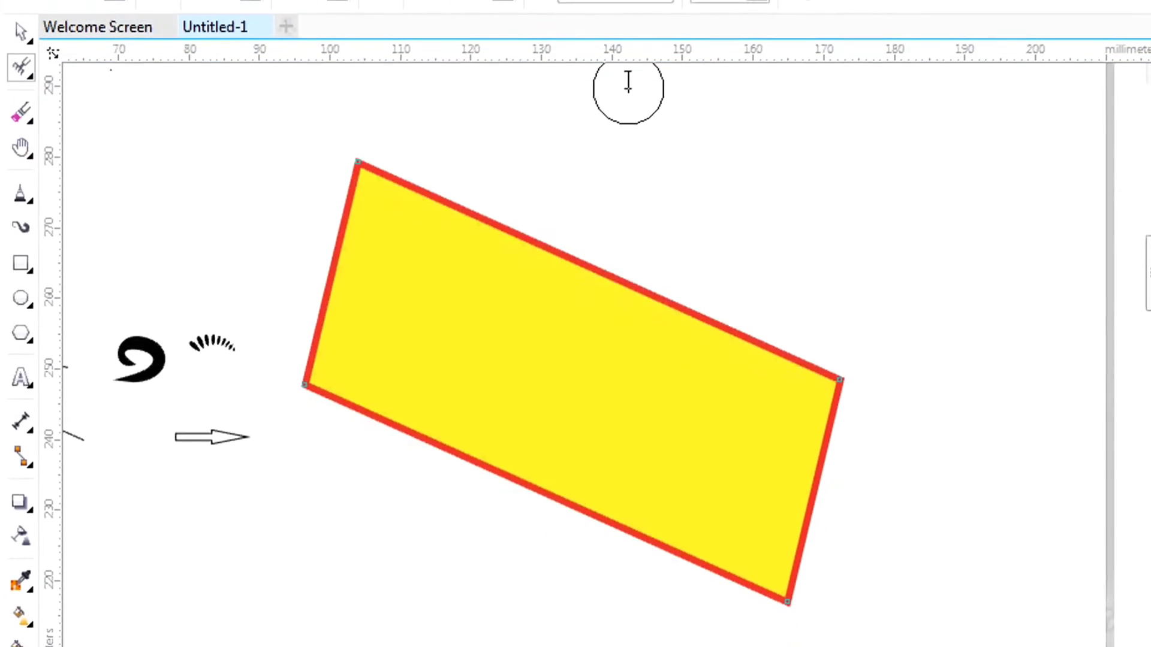
Step: Add a drop shadow to the yellow parallelogram and offset it 31,097 mm horizontally and -5,223 mm vertically
left_click(29, 498)
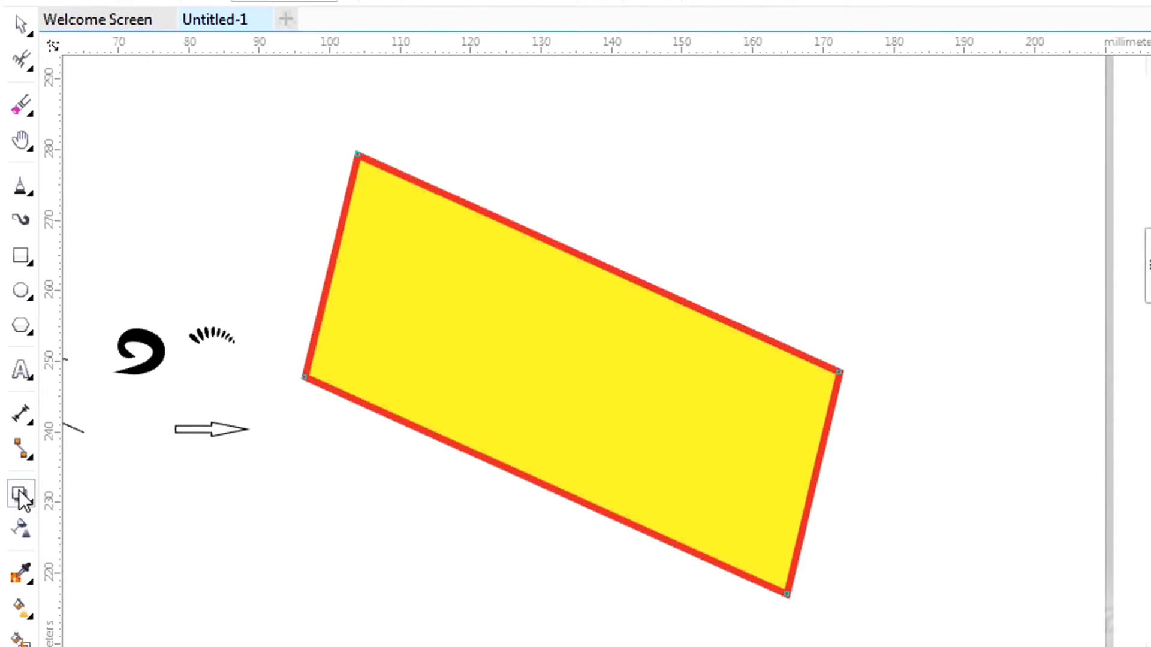
left_click_drag(569, 373, 1026, 157)
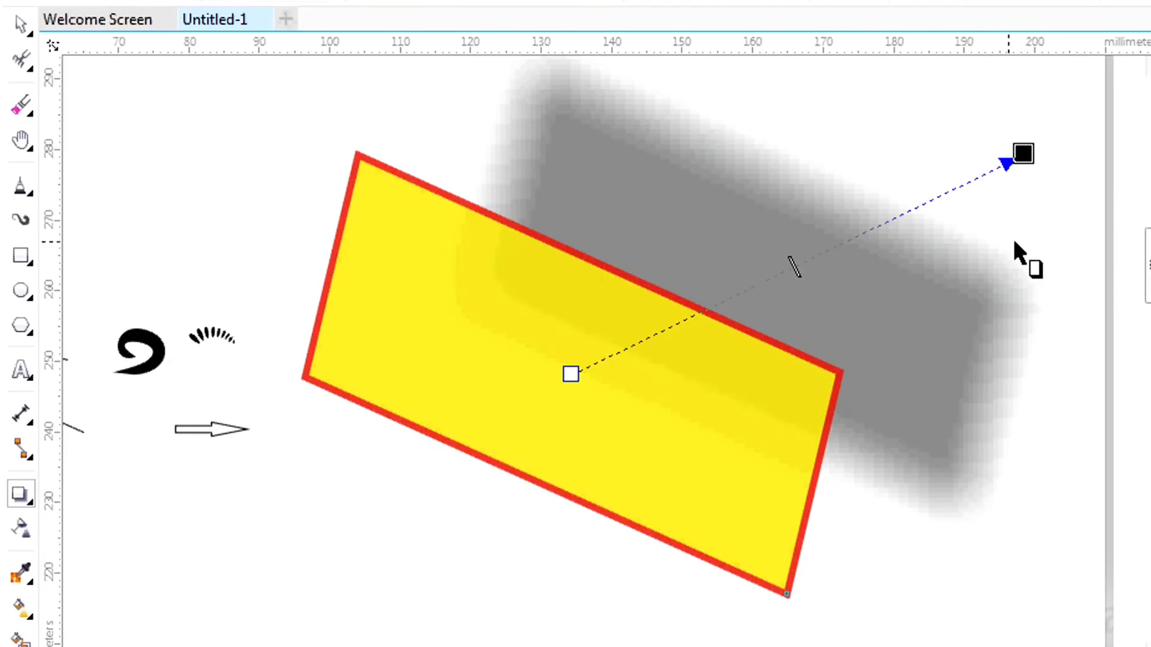
scroll(1023, 258, "down", 2)
scroll(1087, 250, "up", 2)
left_click_drag(949, 189, 976, 429)
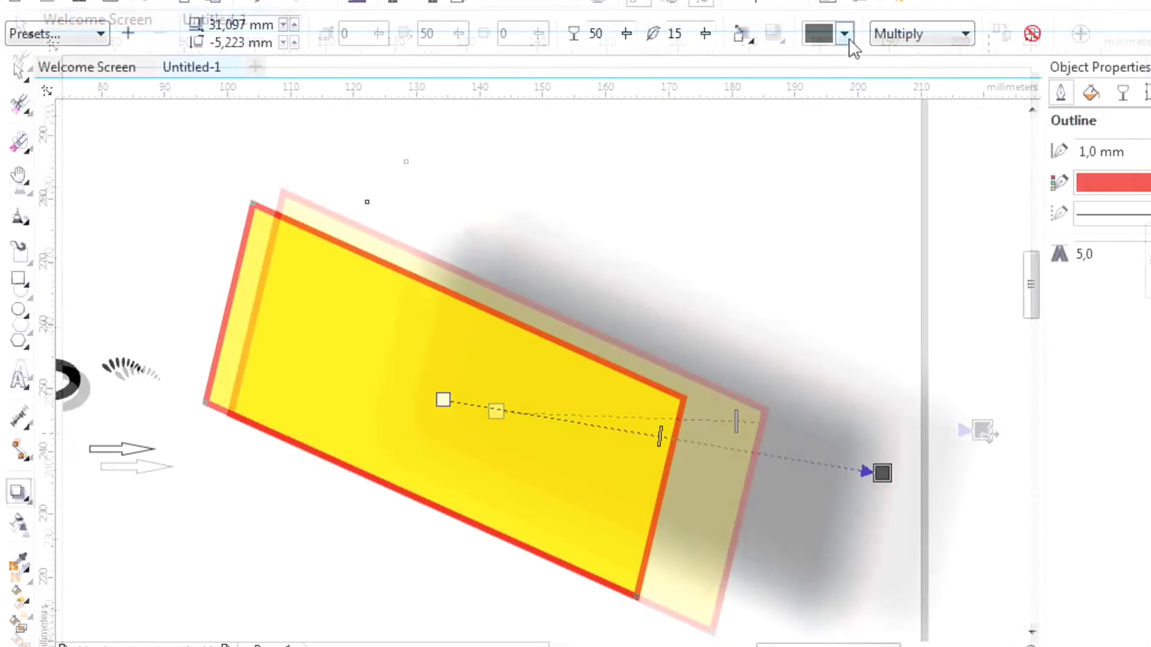
Step: Try a teal green colour for the drop shadow and change it back to black
left_click(845, 35)
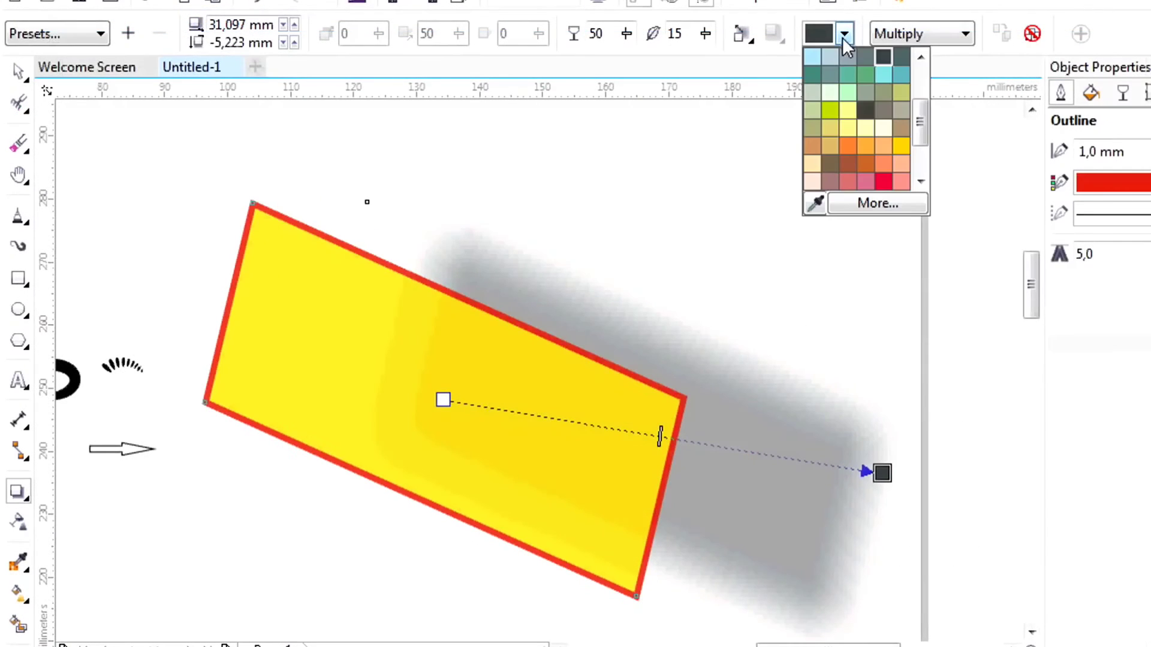
left_click(847, 74)
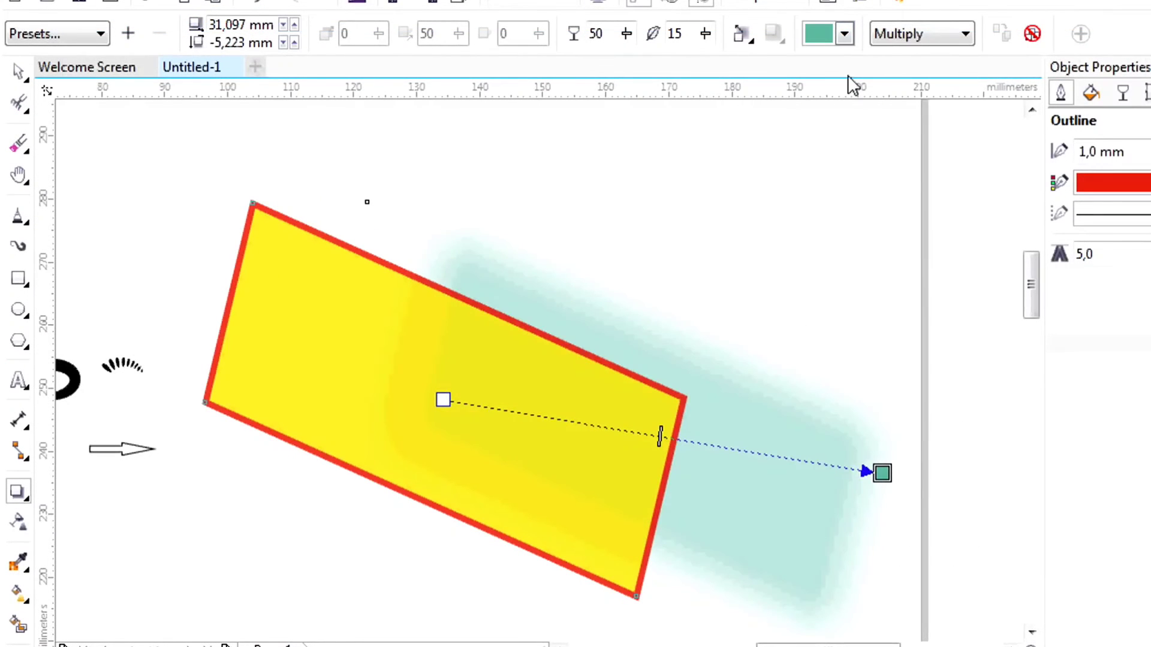
left_click(845, 34)
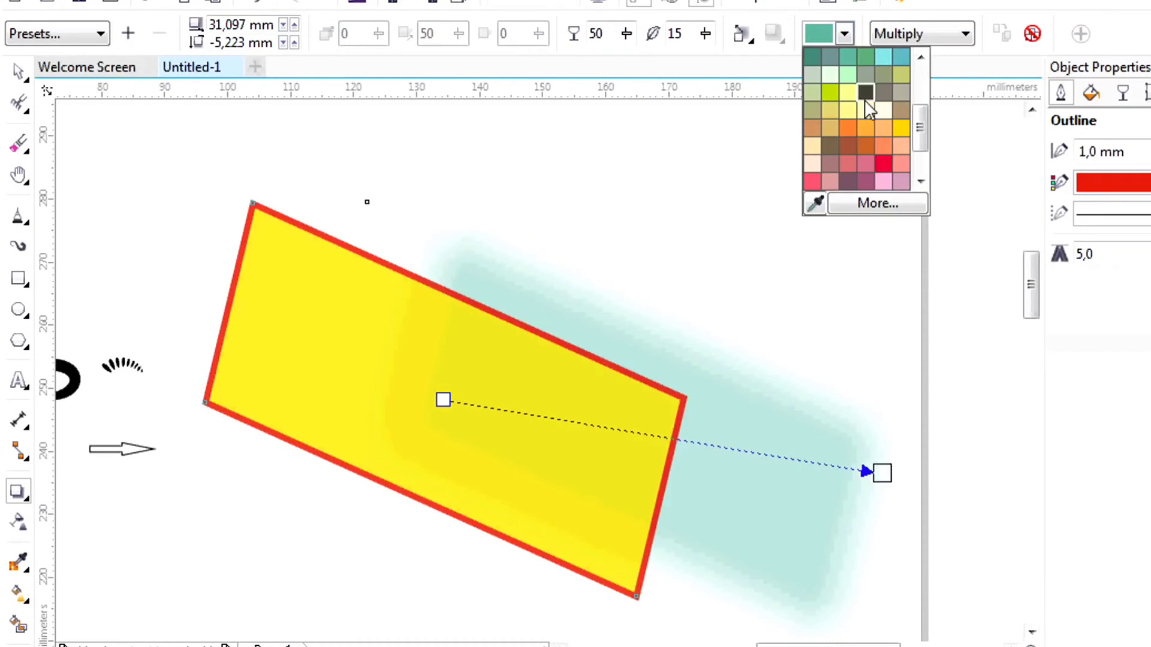
left_click(865, 93)
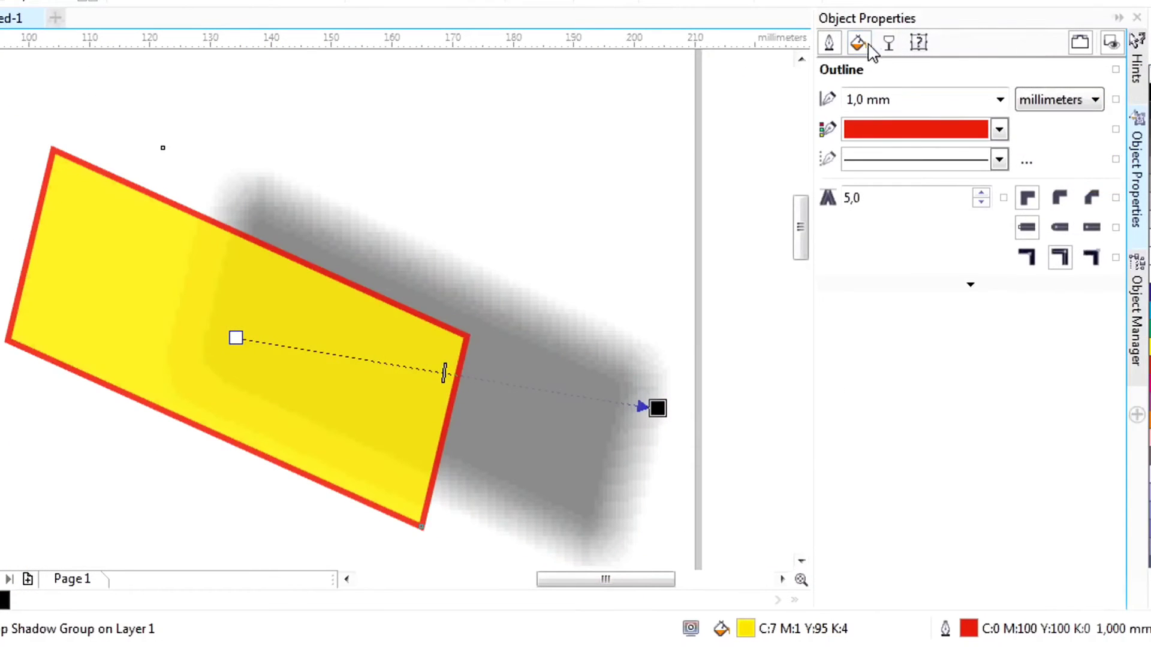
Step: Examine the fill, transparency, and outline properties of the drop shadow group and of the parallelogram selected on its own
left_click(869, 46)
left_click(892, 42)
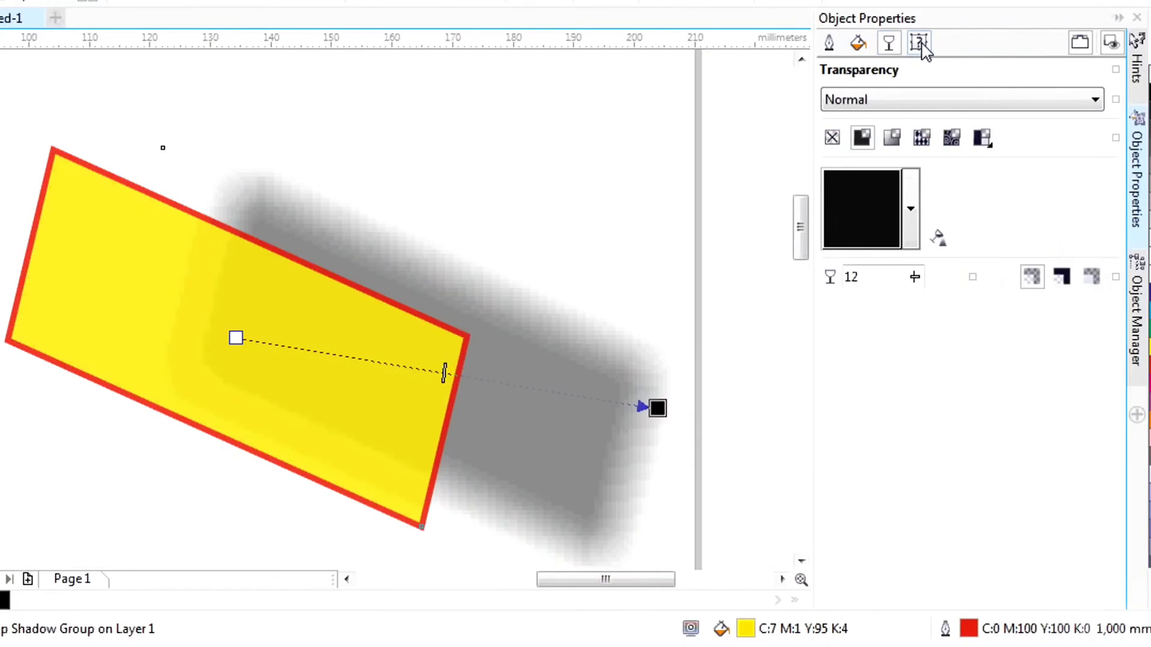
left_click(919, 42)
left_click(858, 43)
left_click(830, 43)
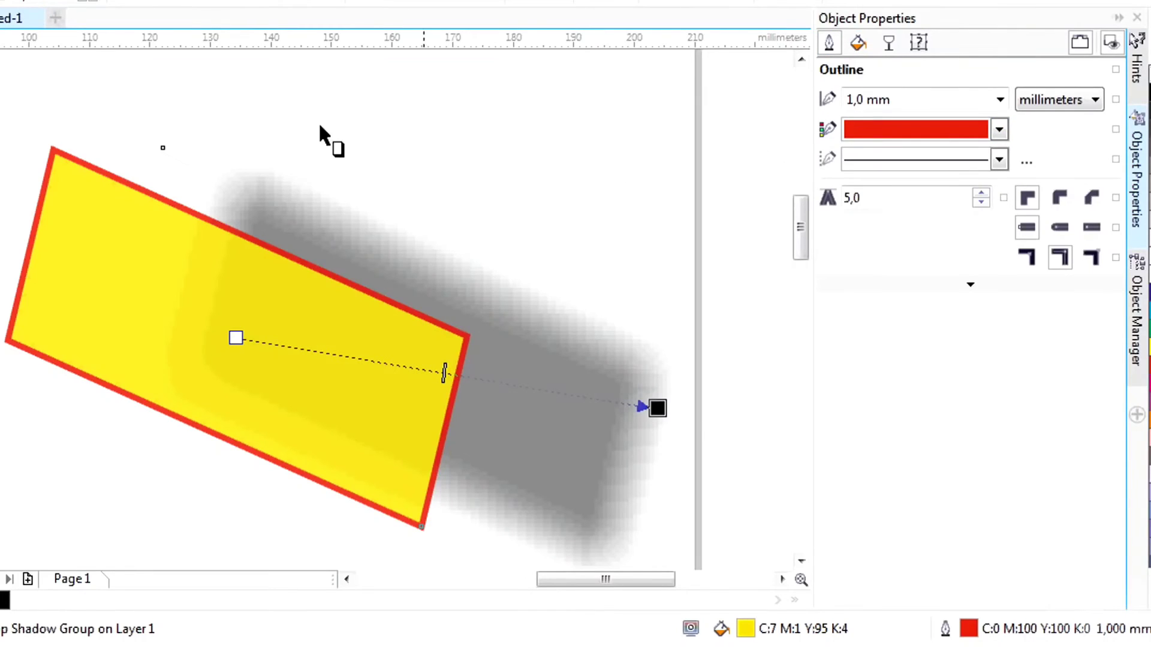
key("space")
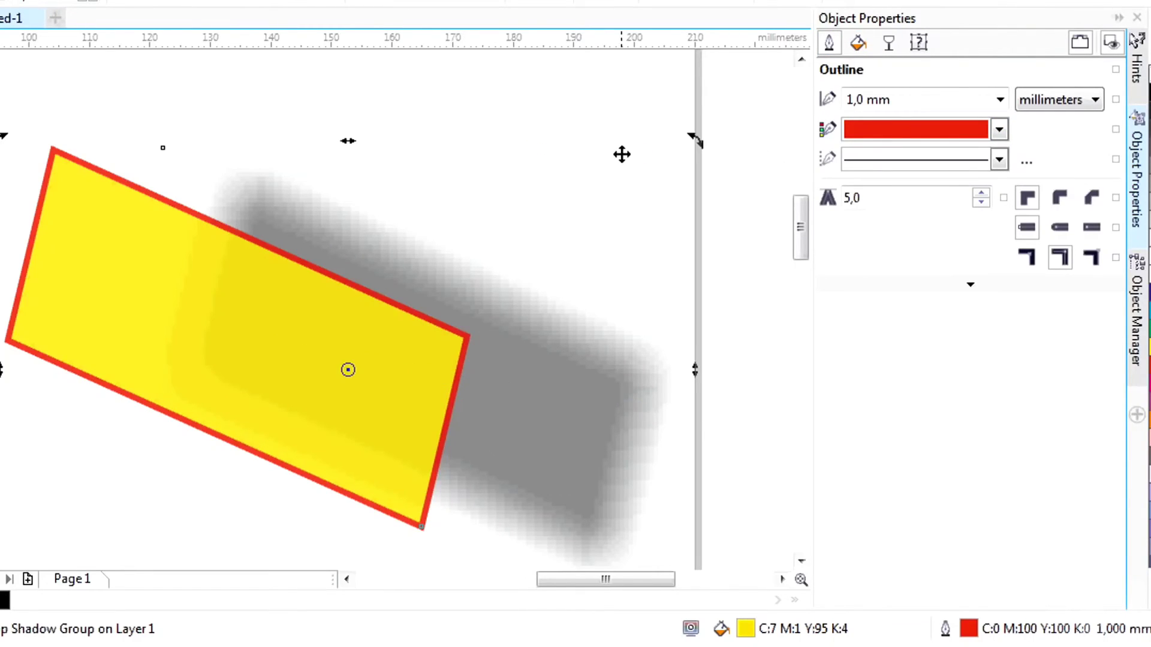
left_click(560, 211)
left_click(560, 105)
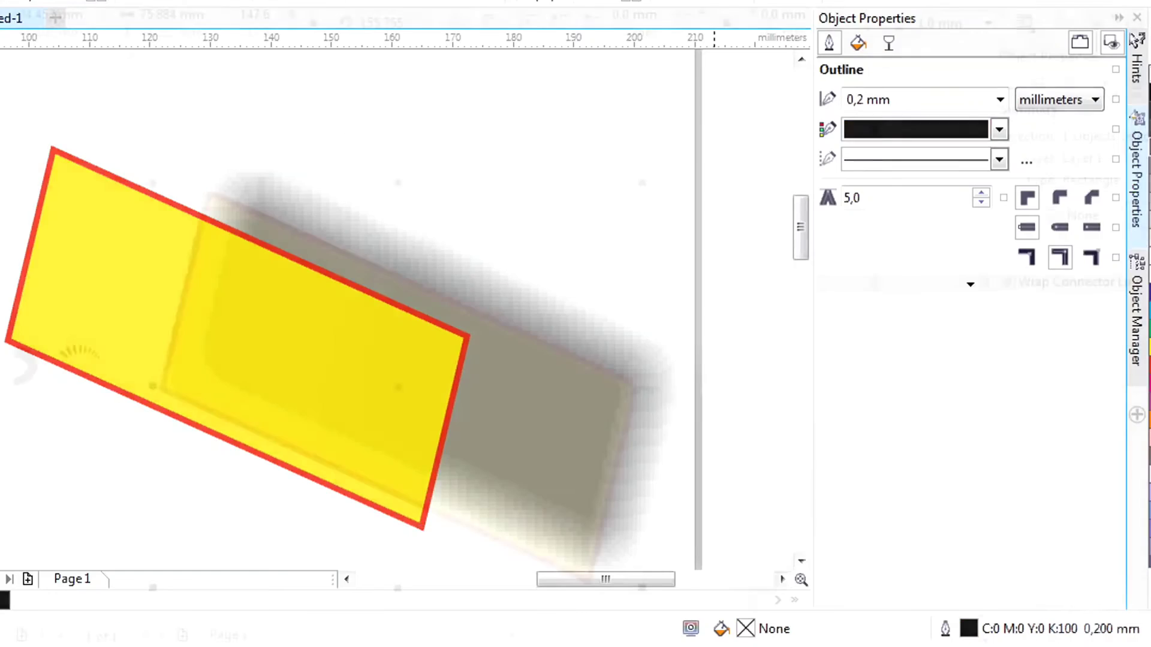
left_click(835, 45)
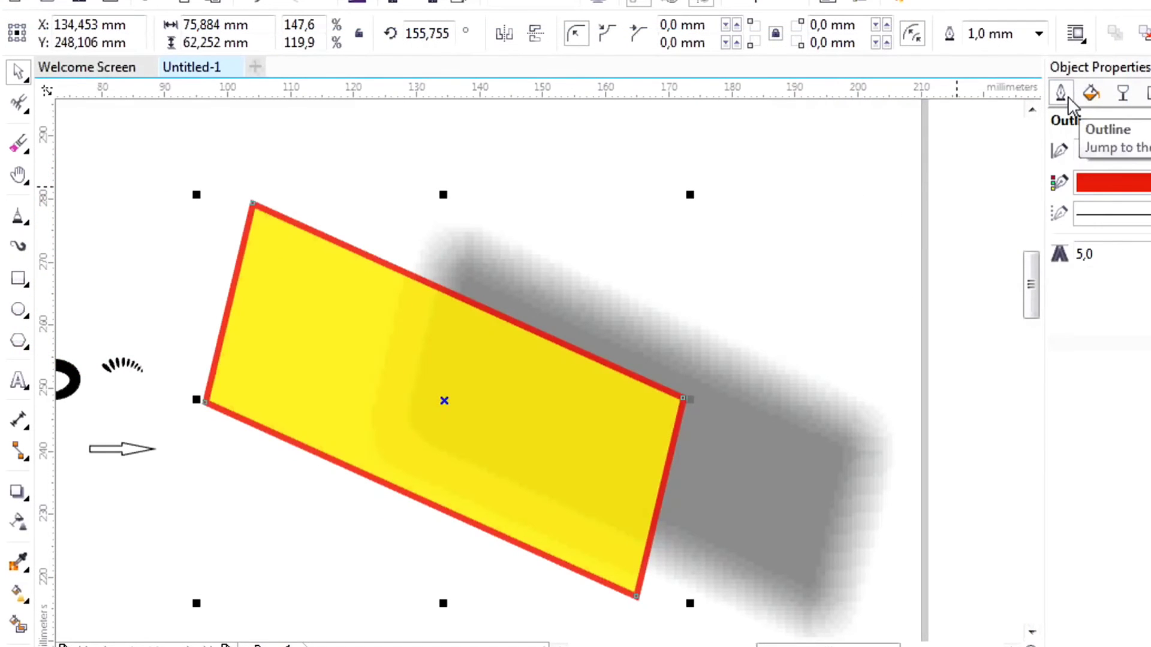
Step: Pick a different palette colour for the parallelogram's drop shadow
left_click(18, 494)
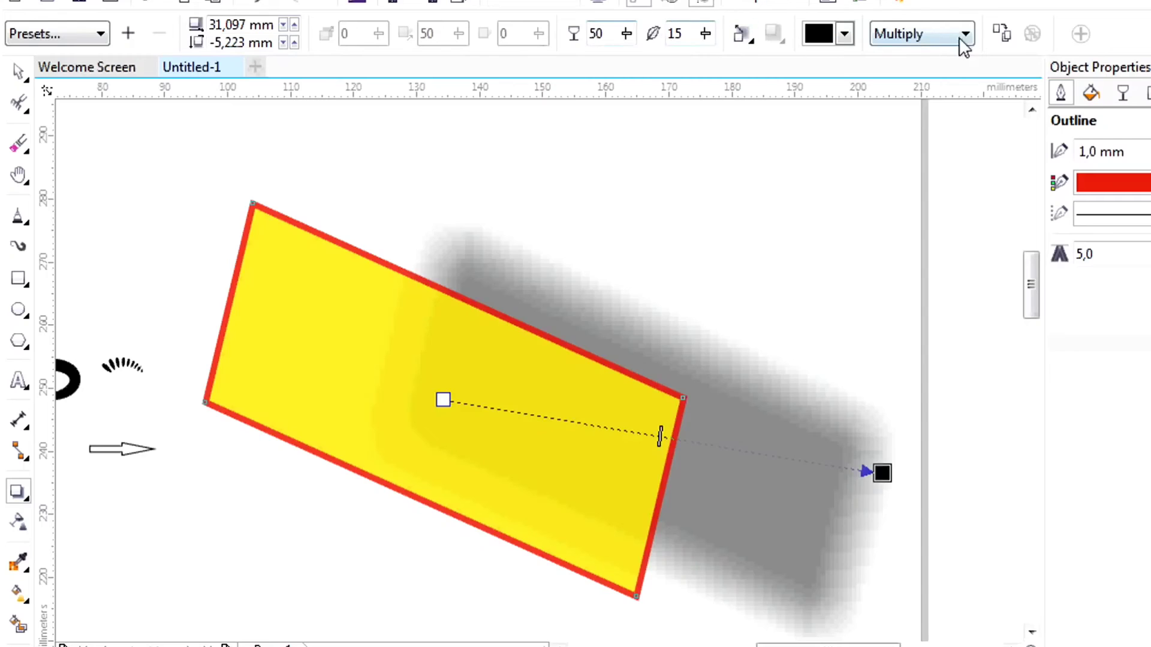
left_click(845, 36)
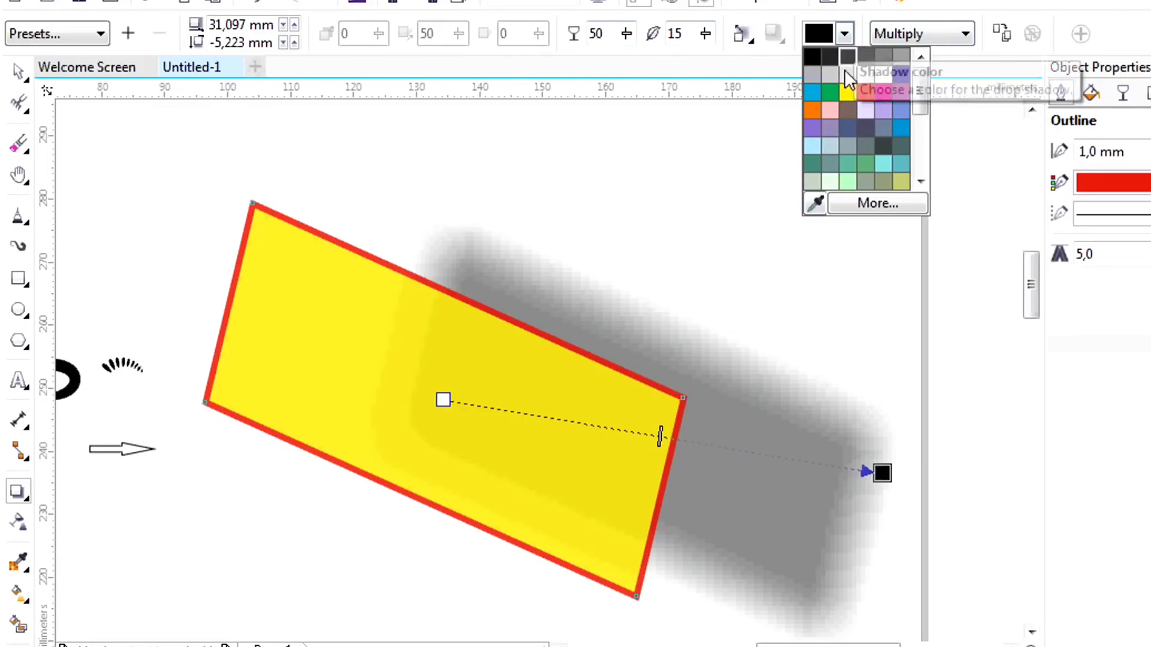
left_click(864, 98)
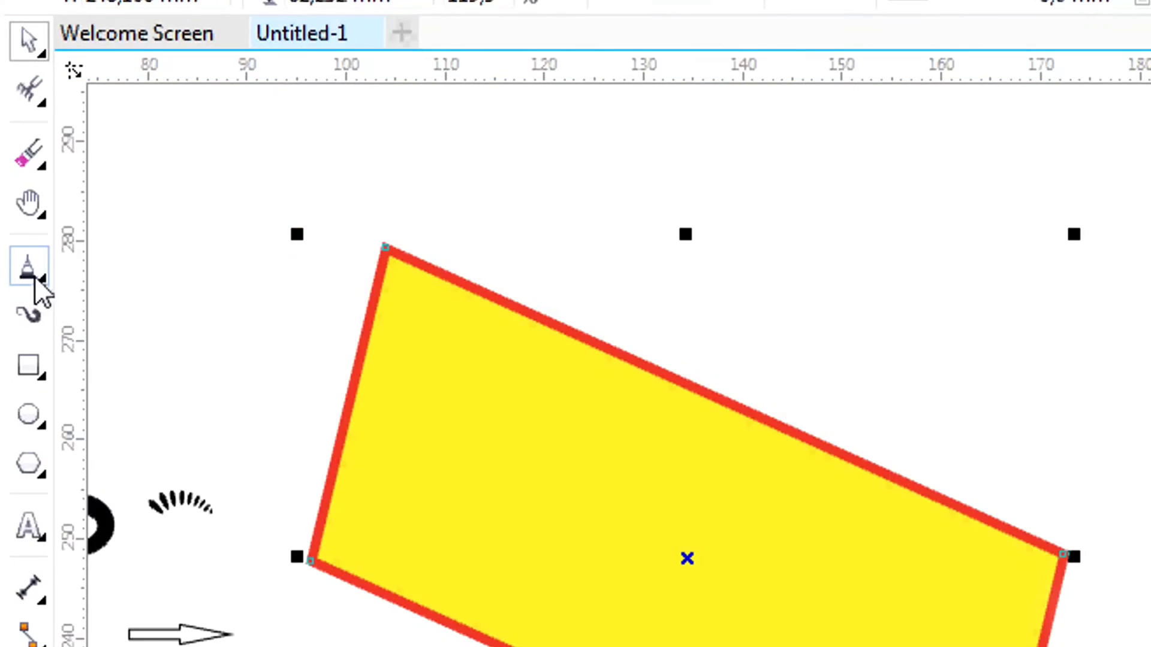
left_click(42, 292)
left_click(180, 545)
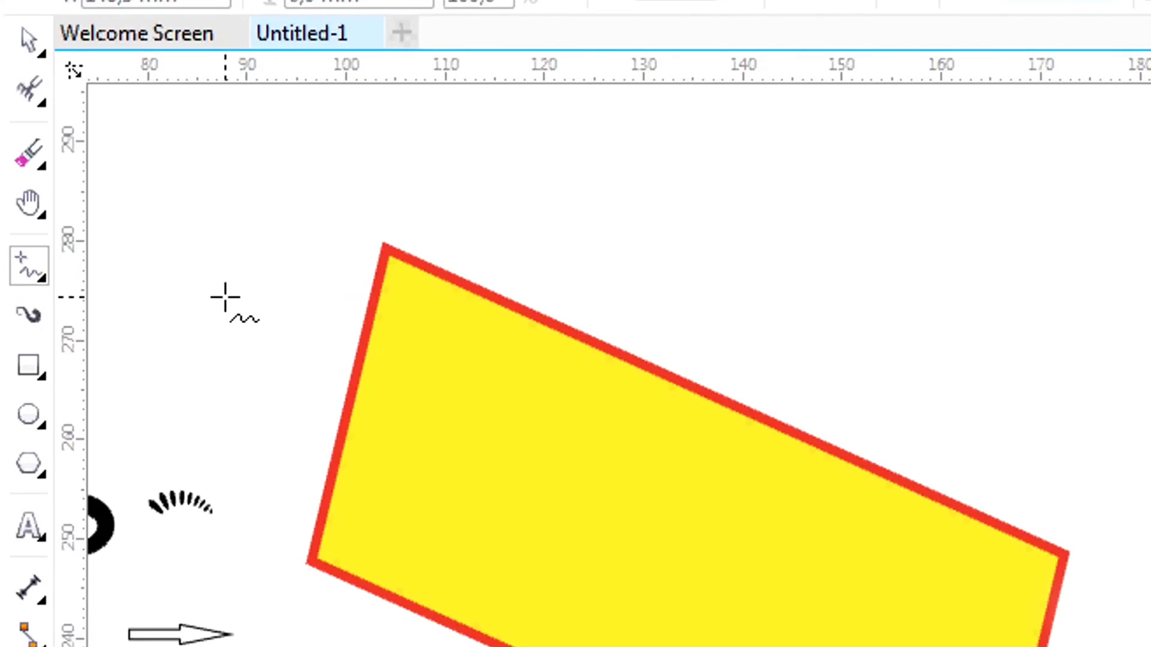
scroll(226, 297, "up", 2)
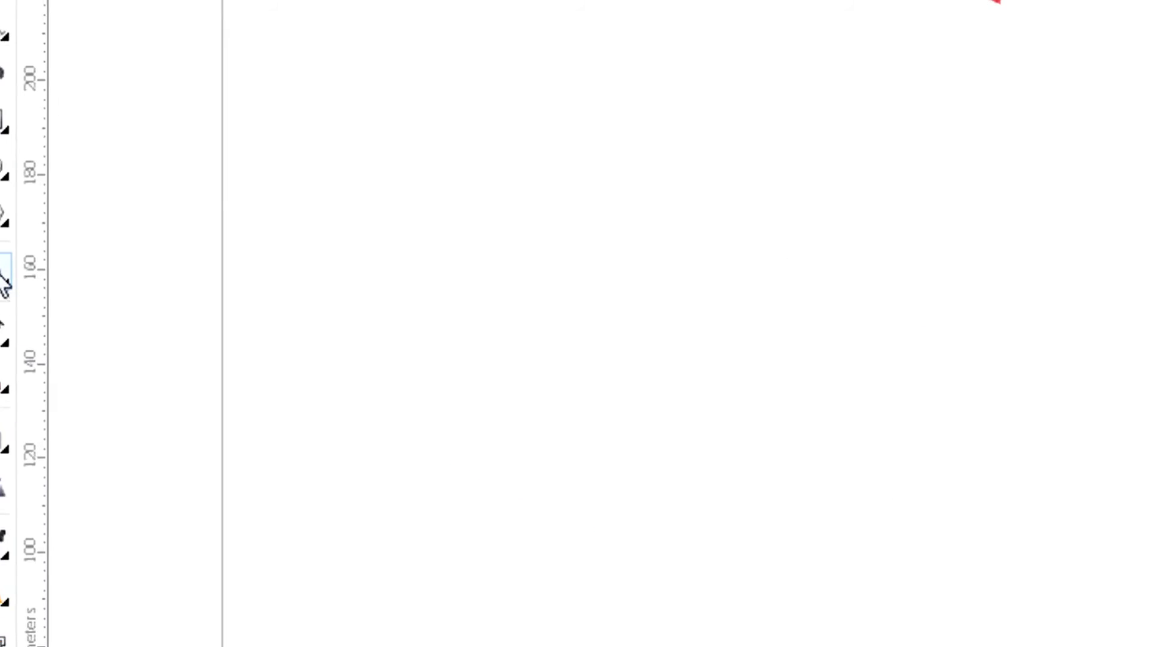
Step: Create a paragraph text frame about 76 mm high on the empty area of the page and enter "Hello" in it
left_click(6, 276)
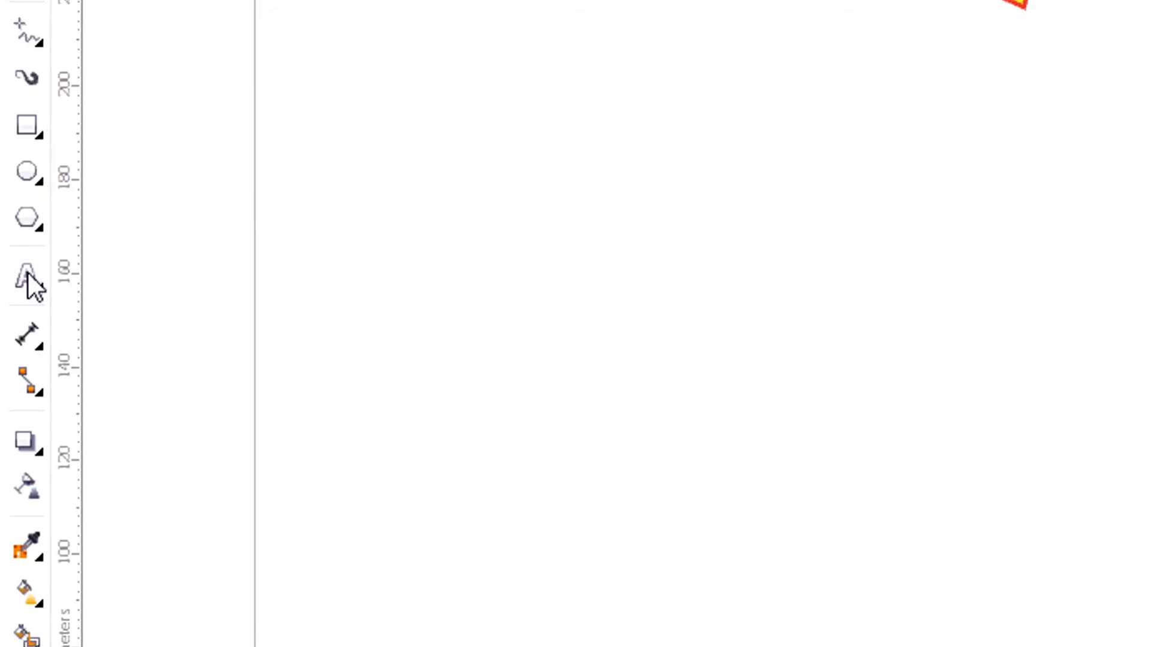
left_click(27, 276)
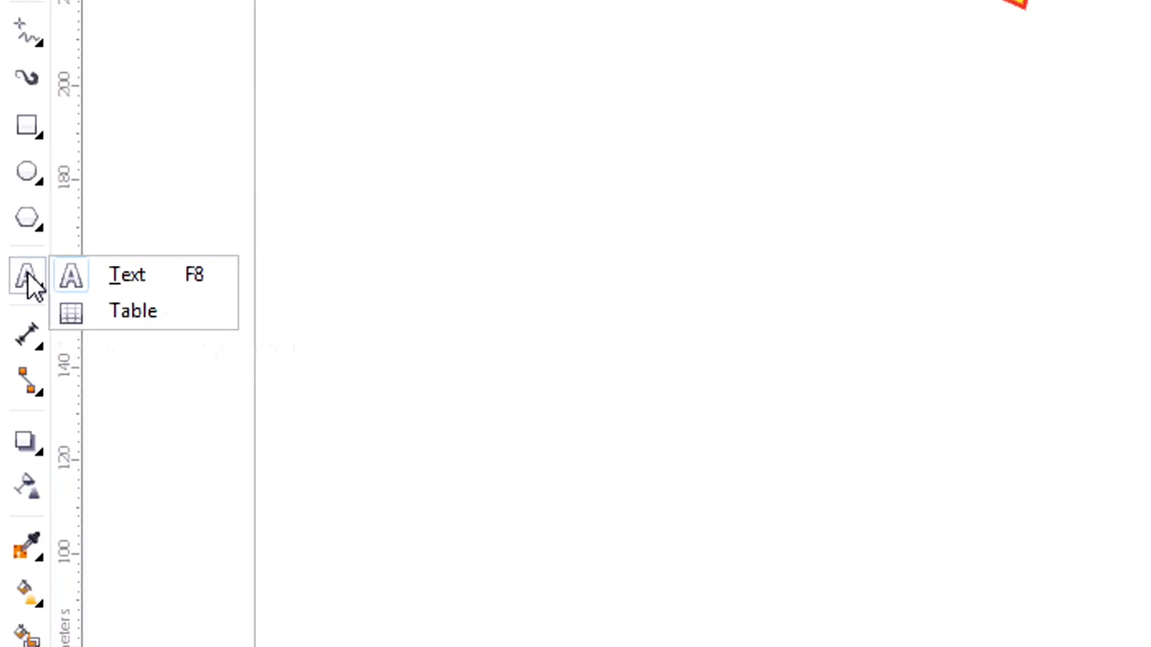
left_click(123, 275)
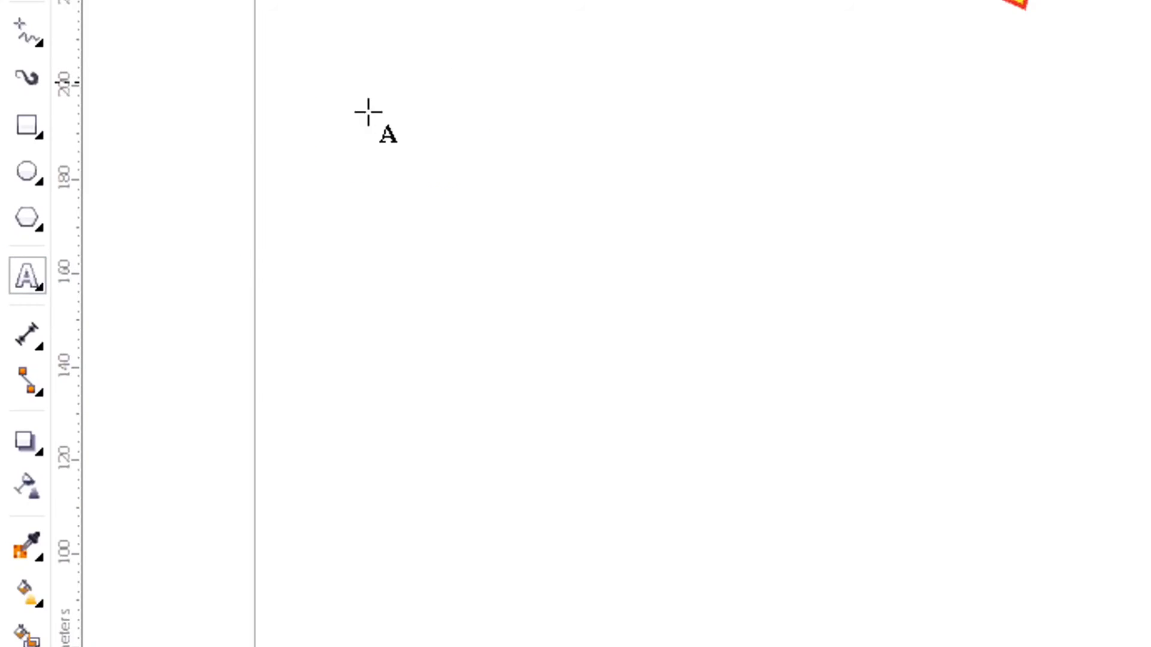
left_click_drag(321, 82, 1102, 440)
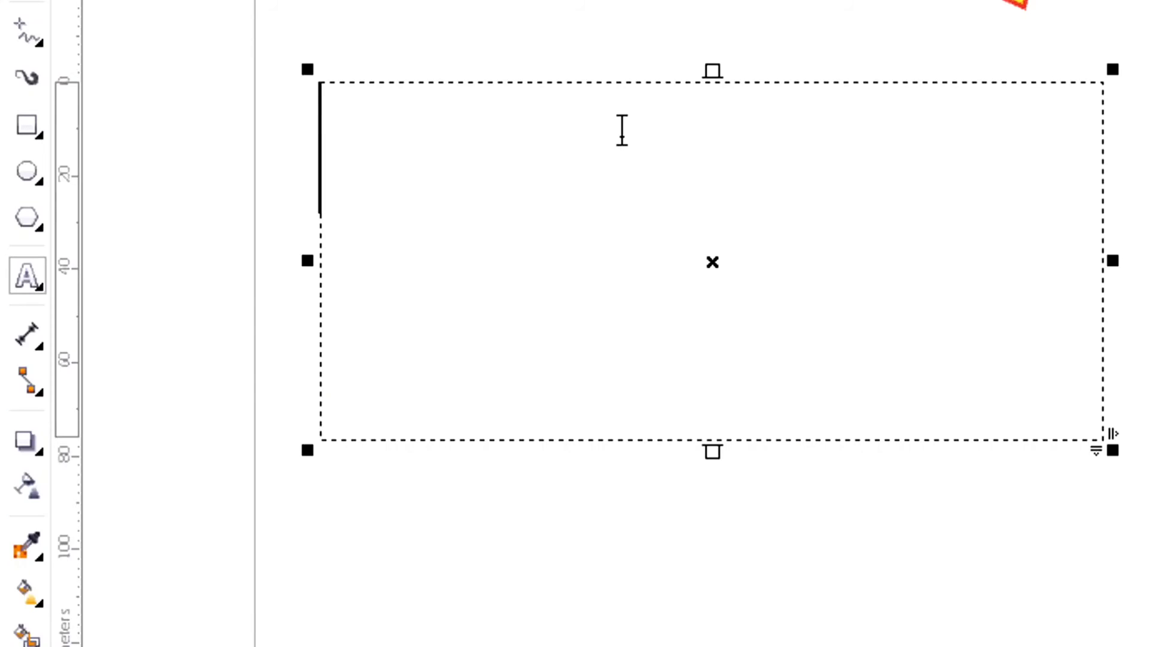
type("Hello")
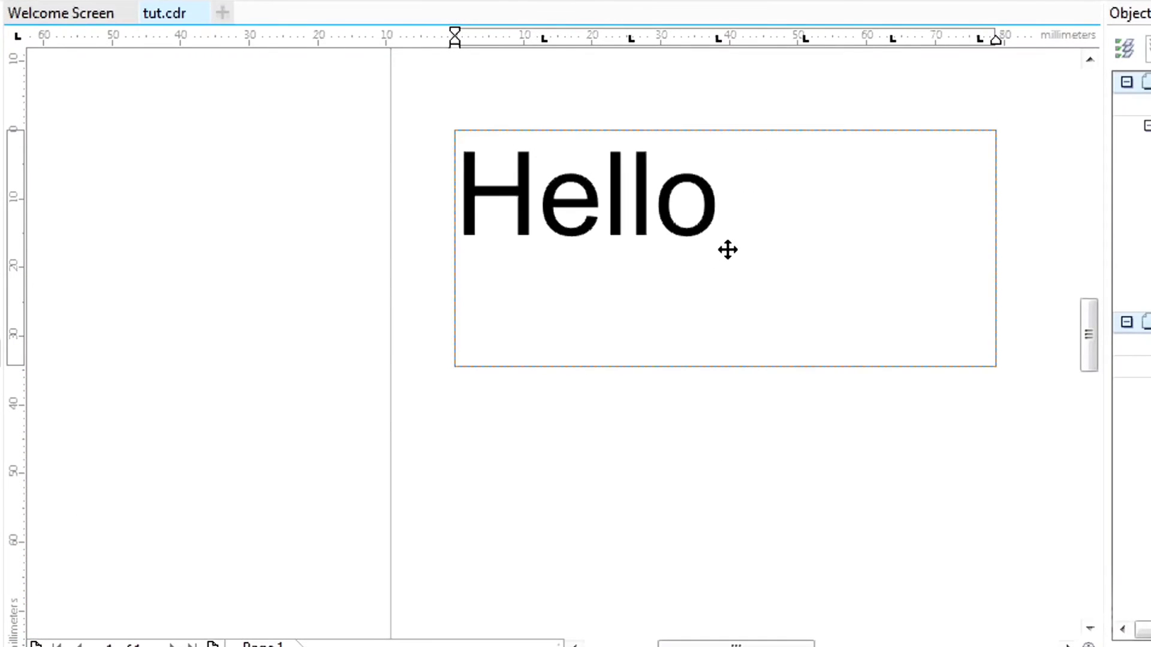
Step: Resize the "Hello" paragraph text frame to about 27 mm wide and 61 mm high
left_click_drag(728, 250, 899, 300)
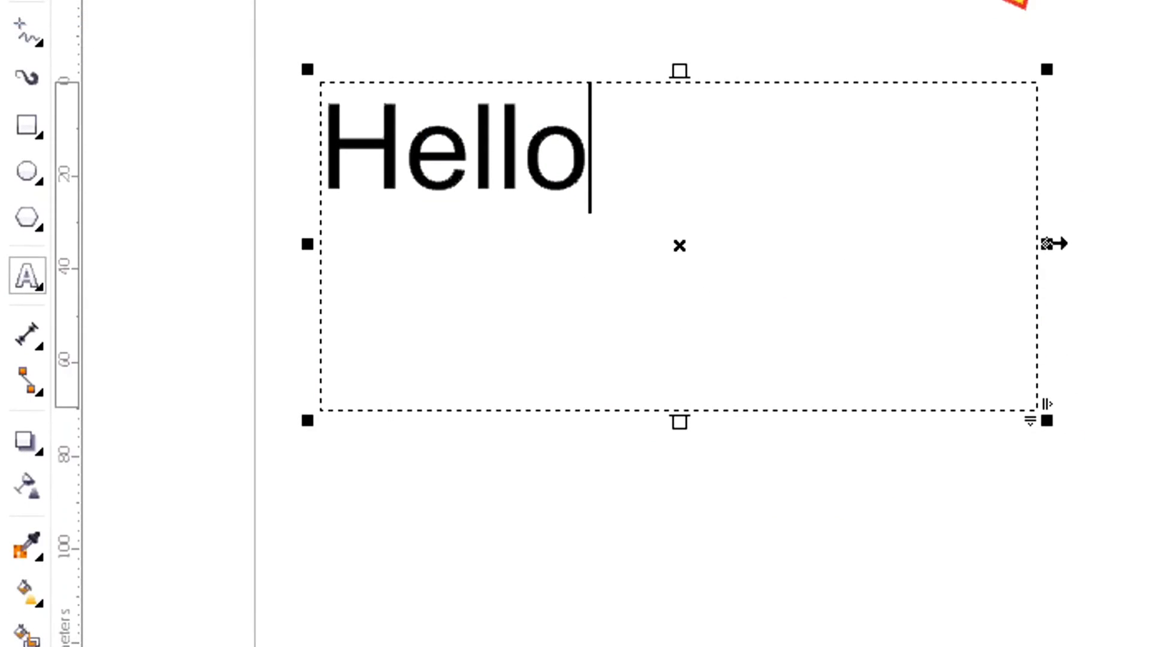
left_click_drag(1049, 244, 922, 244)
left_click_drag(617, 70, 624, 117)
left_click_drag(918, 265, 455, 265)
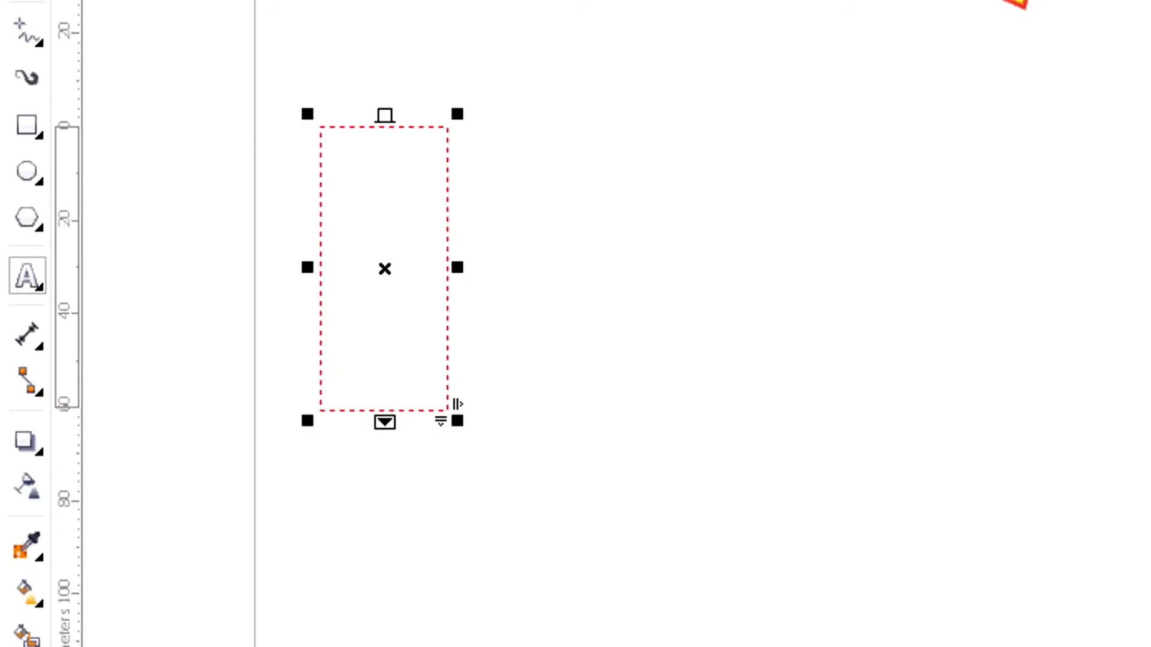
Step: Select the word "Hello" in the text frame, try mirroring it horizontally, and mirror it back
left_click_drag(503, 414, 249, 411)
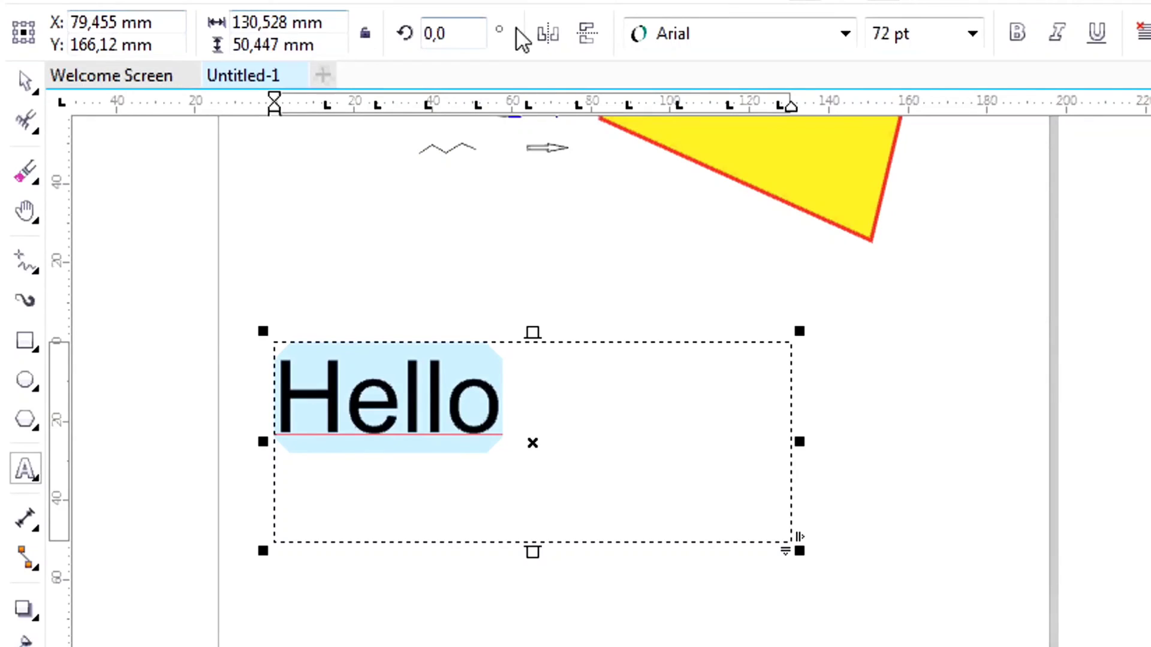
left_click(554, 35)
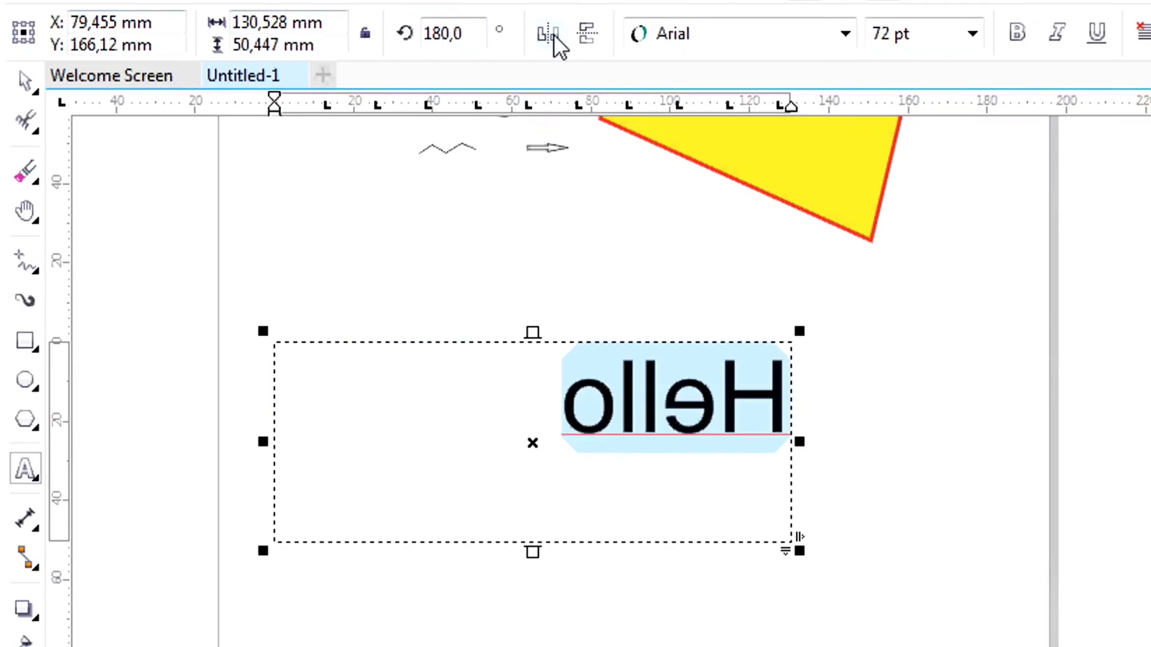
left_click(554, 35)
Step: Change the selected "Hello" text to the Black Ops One font at a size of 72 pt
left_click(845, 33)
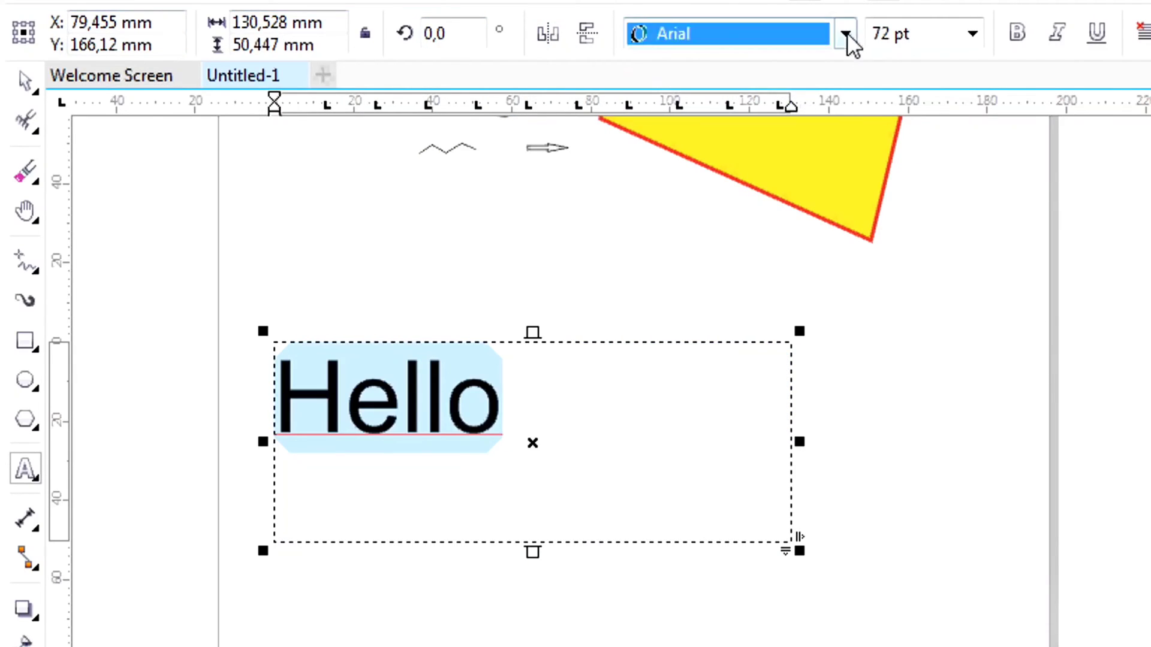
scroll(802, 378, "down", 1)
scroll(803, 369, "down", 4)
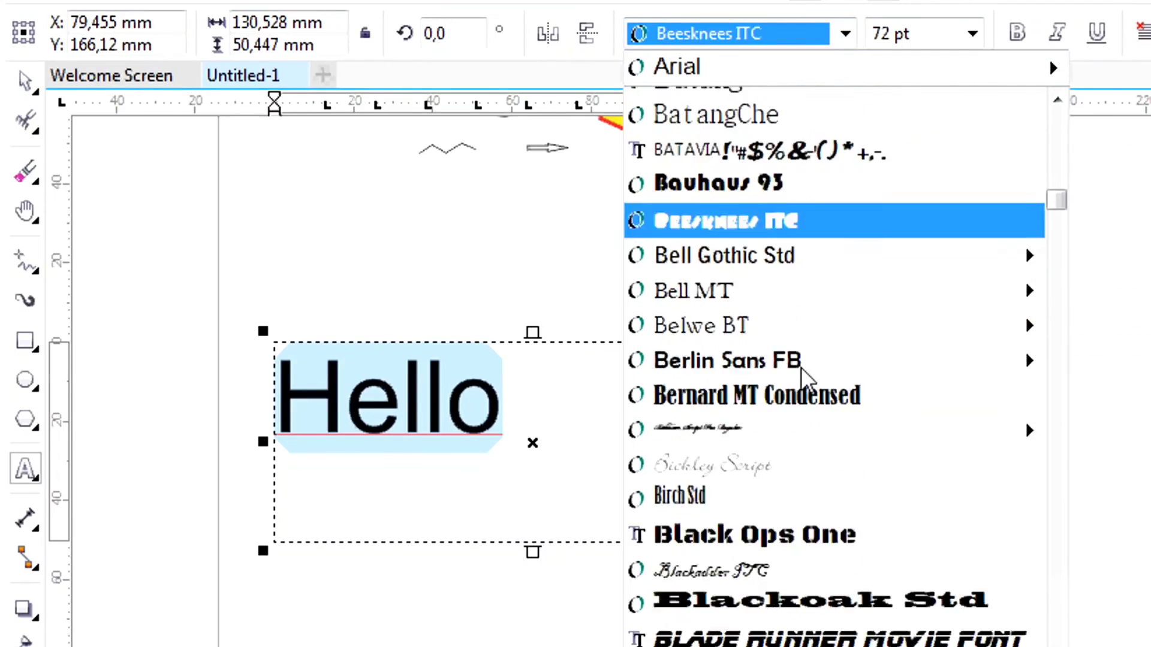
left_click(813, 391)
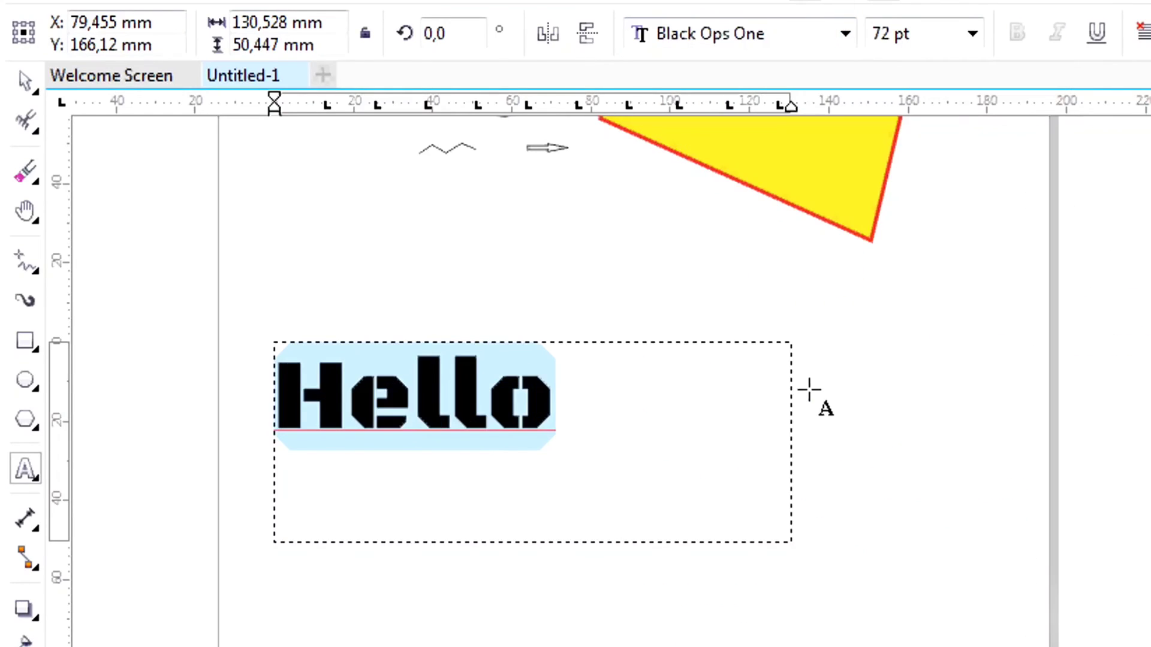
left_click(971, 33)
left_click(899, 133)
scroll(916, 210, "down", 1)
left_click(917, 371)
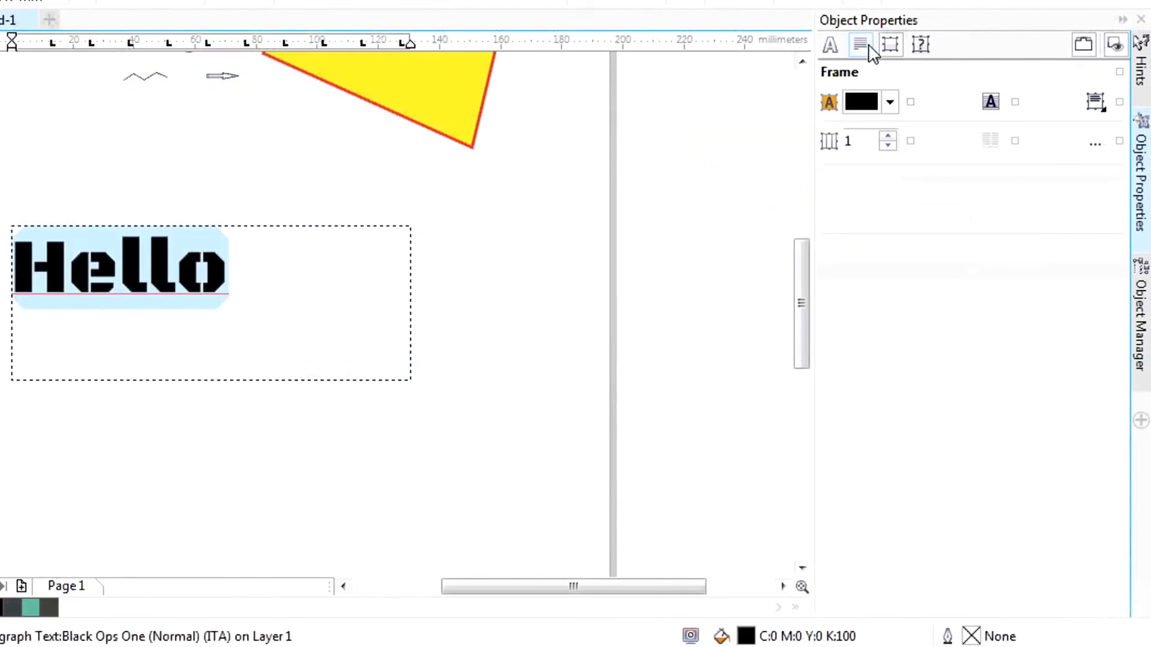
Step: Give the "Hello" characters a 2 mm yellow outline in the character properties
left_click(870, 48)
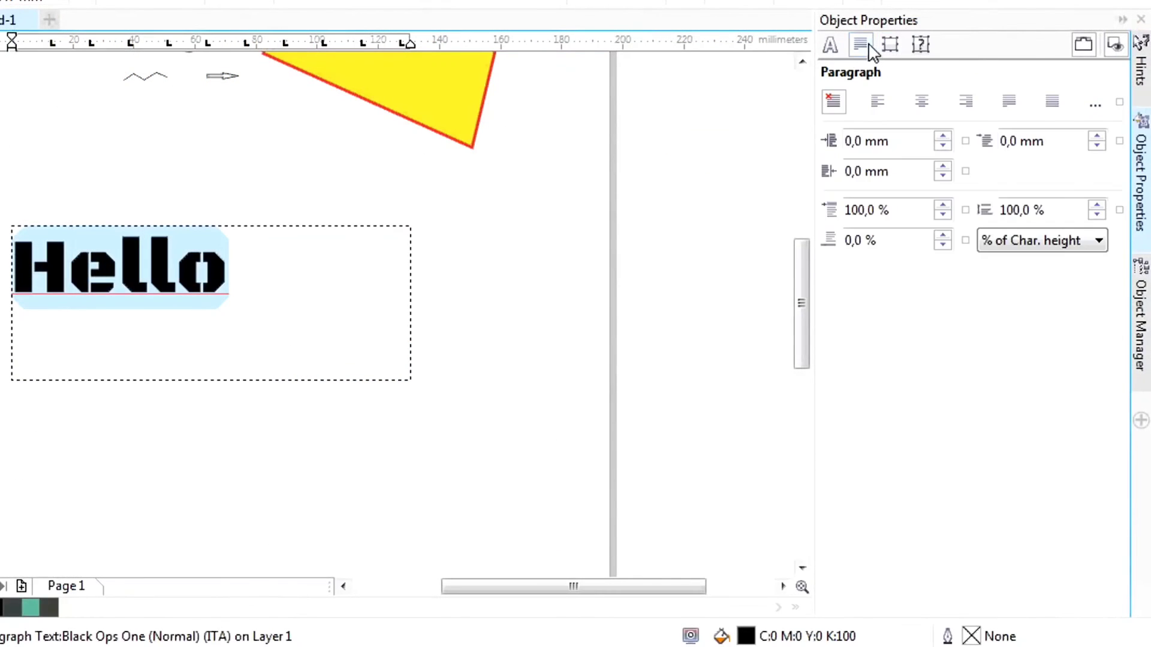
left_click(831, 45)
left_click(1008, 262)
left_click(977, 430)
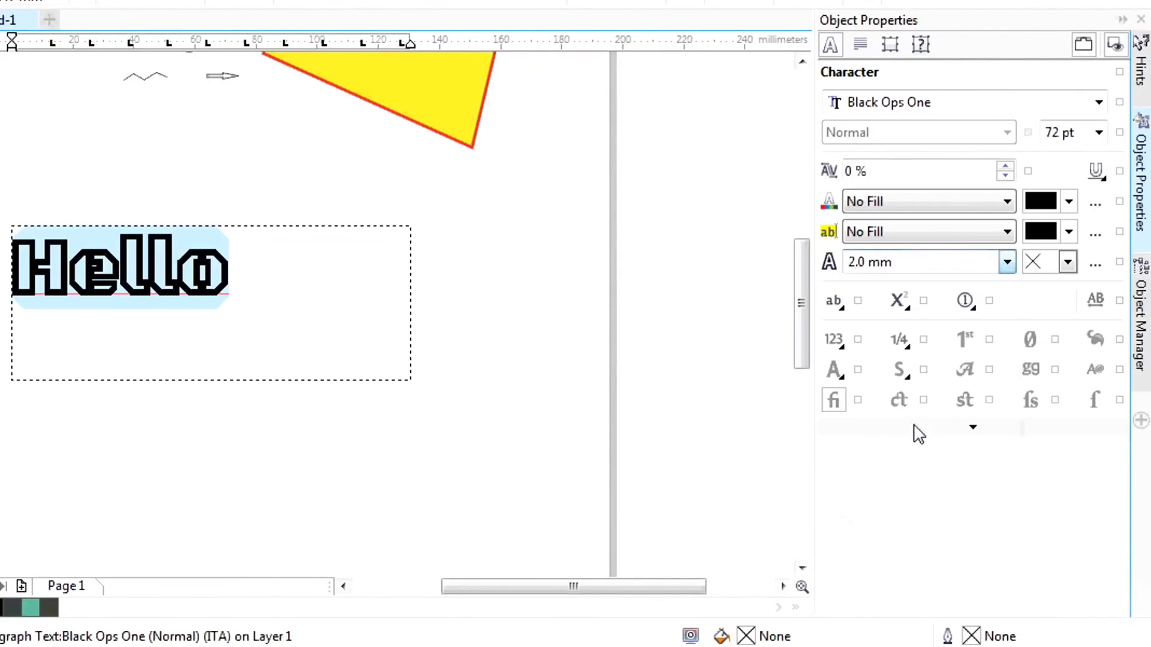
left_click(1068, 262)
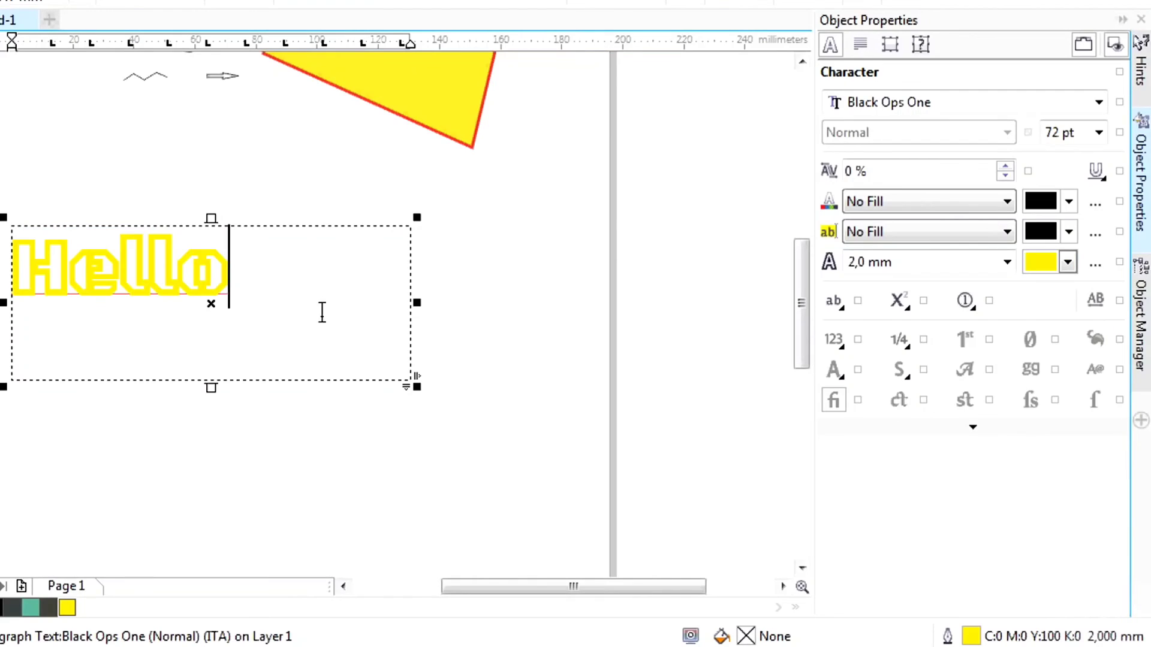
Step: Select all the text in the frame and set its character fill to a black Uniform Fill
key("ctrl+a")
left_click(1008, 201)
left_click(995, 240)
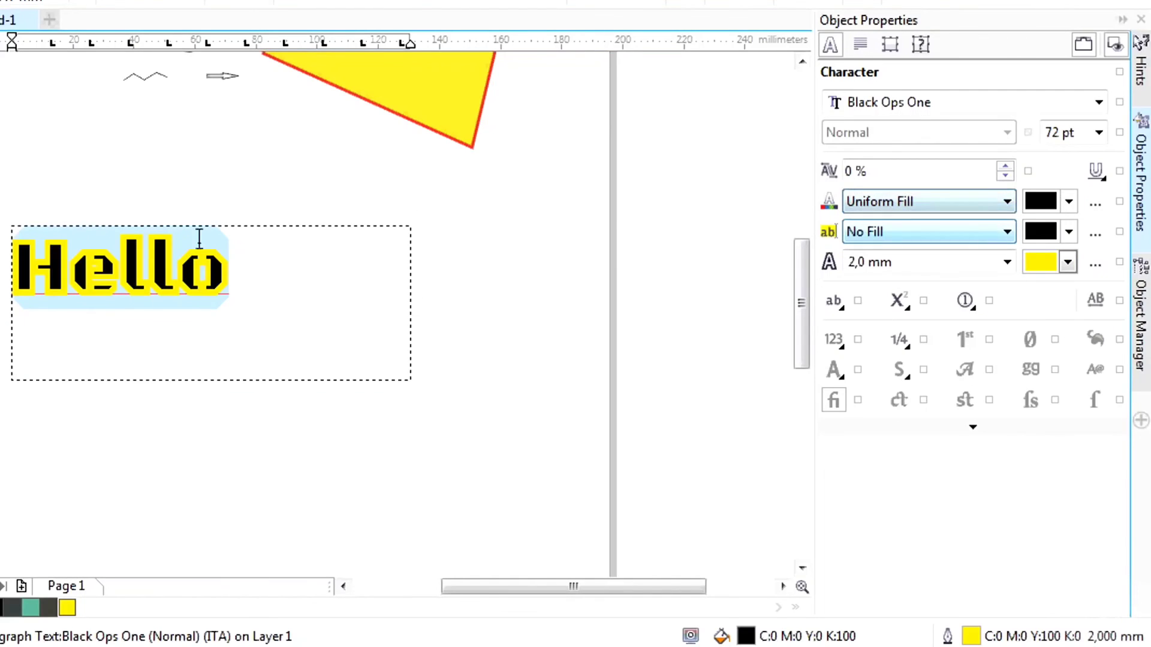
Step: Try centre and right paragraph alignment on the "Hello" text and settle on centre alignment
left_click(861, 44)
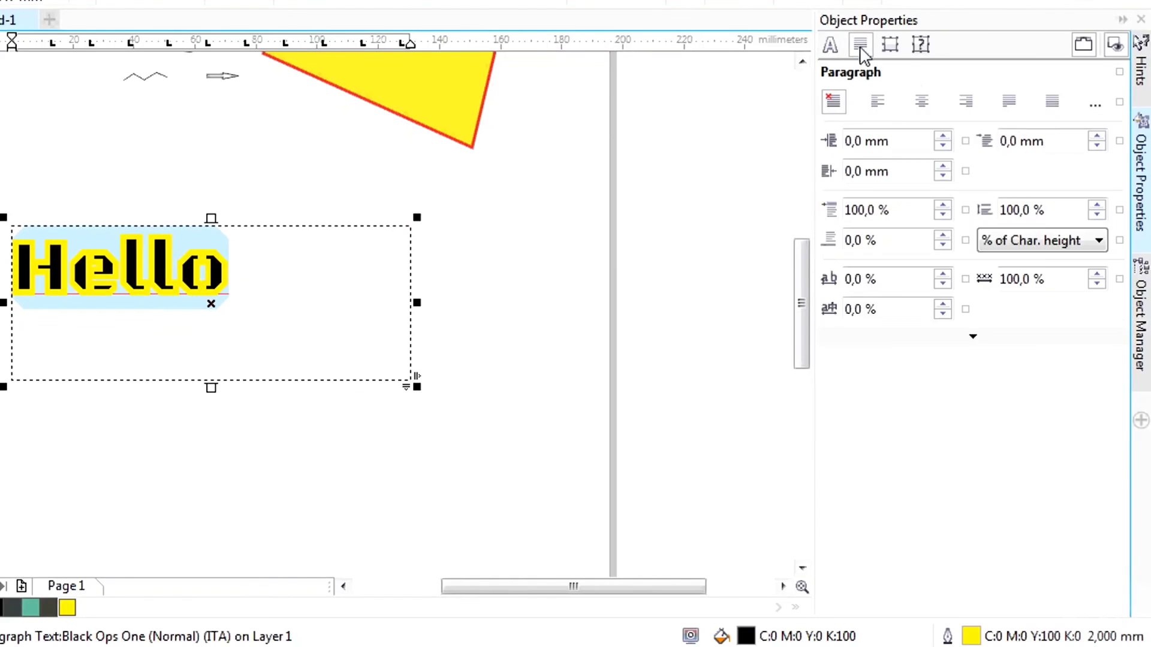
left_click(920, 102)
left_click(963, 108)
left_click(918, 104)
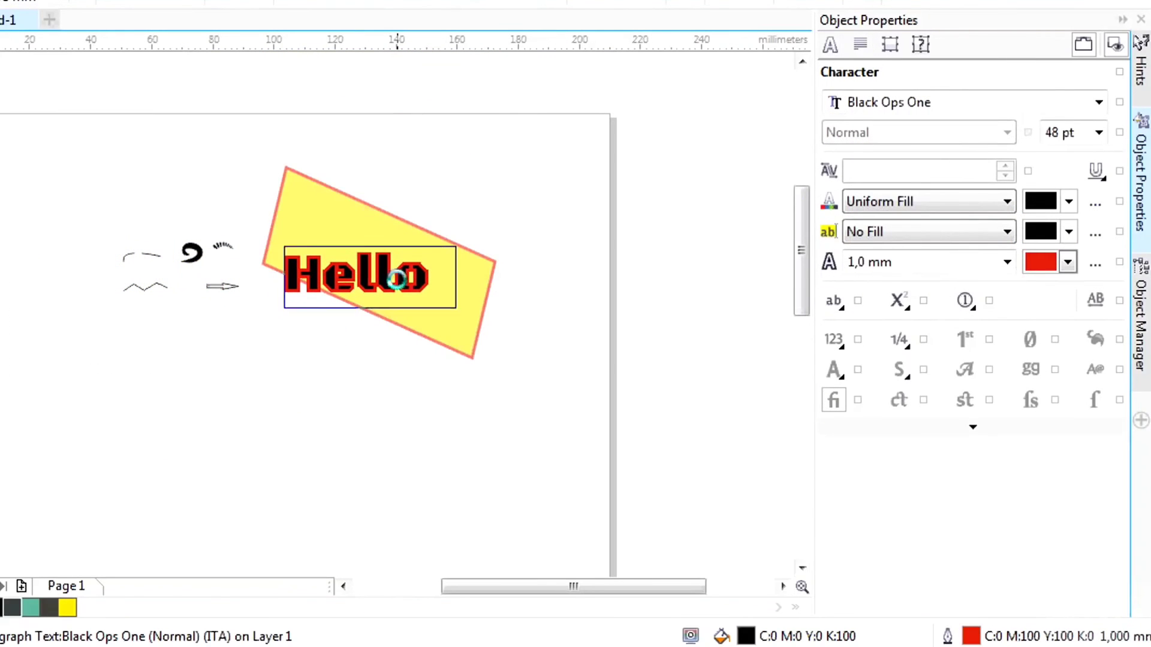
Step: Show the Object Manager, collapse the rectangle's entry, and select the rectangle and the paragraph text from the Layer 1 list
left_click(390, 279)
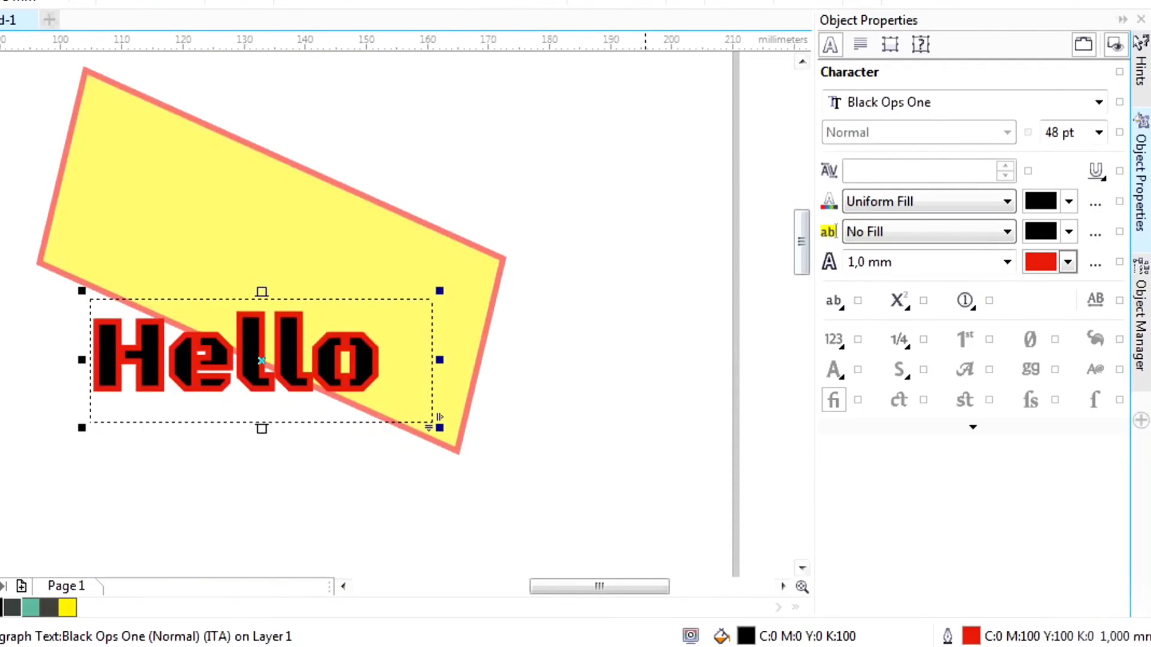
left_click(1141, 317)
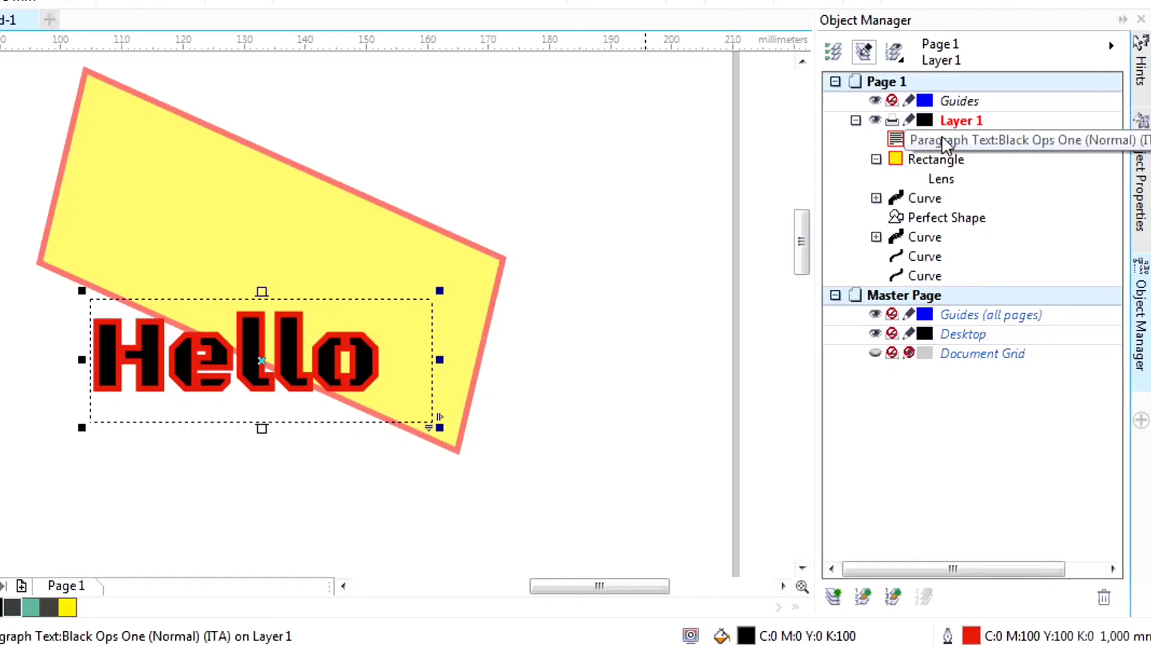
left_click(876, 160)
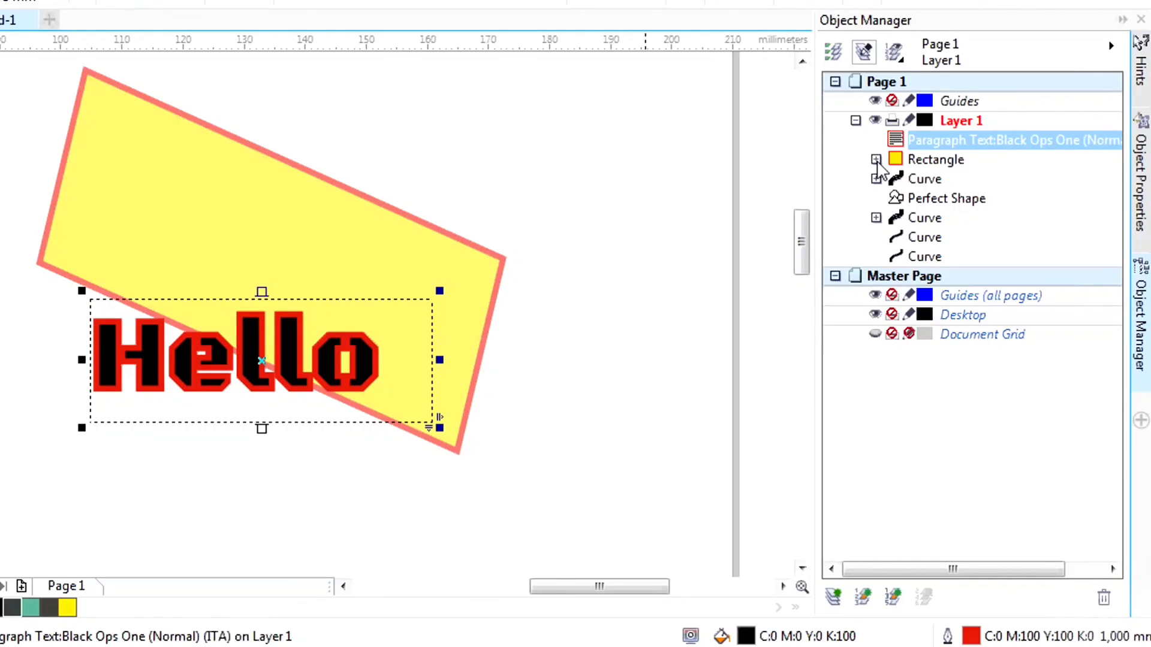
left_click(941, 161)
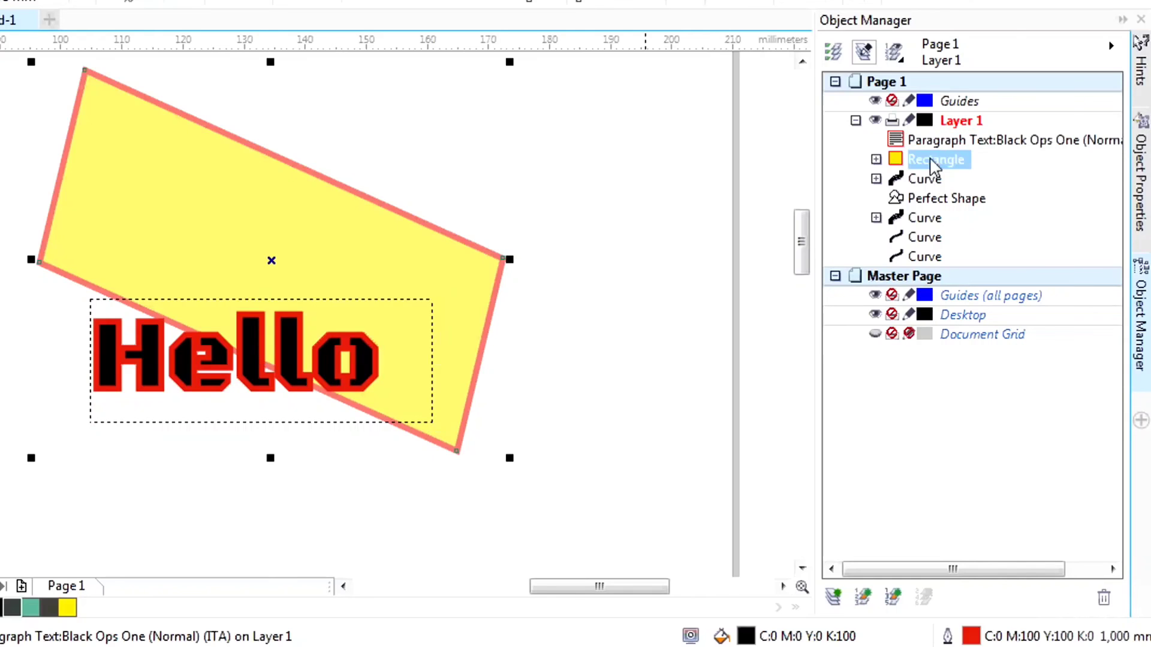
left_click(935, 141)
Step: Move the rectangle above the paragraph text in Layer 1's stacking order and return it below the text
left_click(937, 161)
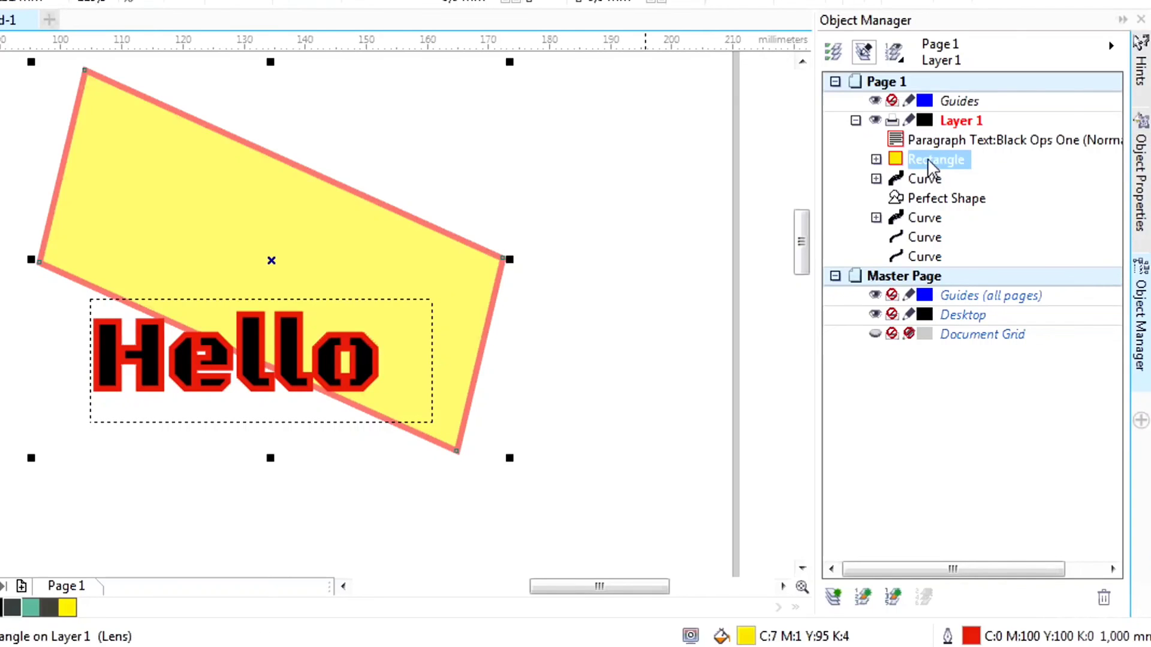
mouse_move(932, 152)
left_mouse_down()
mouse_move(933, 134)
mouse_move(933, 176)
mouse_move(931, 135)
mouse_move(941, 178)
mouse_move(934, 138)
left_mouse_up()
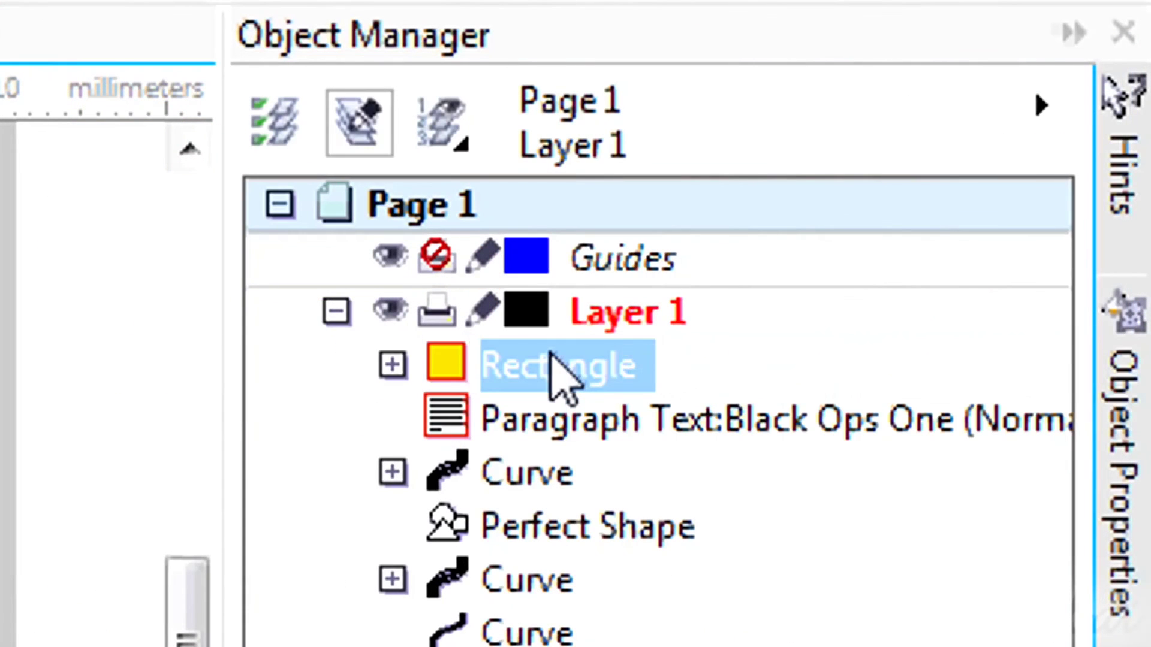
mouse_move(549, 355)
left_mouse_down()
mouse_move(546, 443)
mouse_move(546, 360)
left_mouse_up()
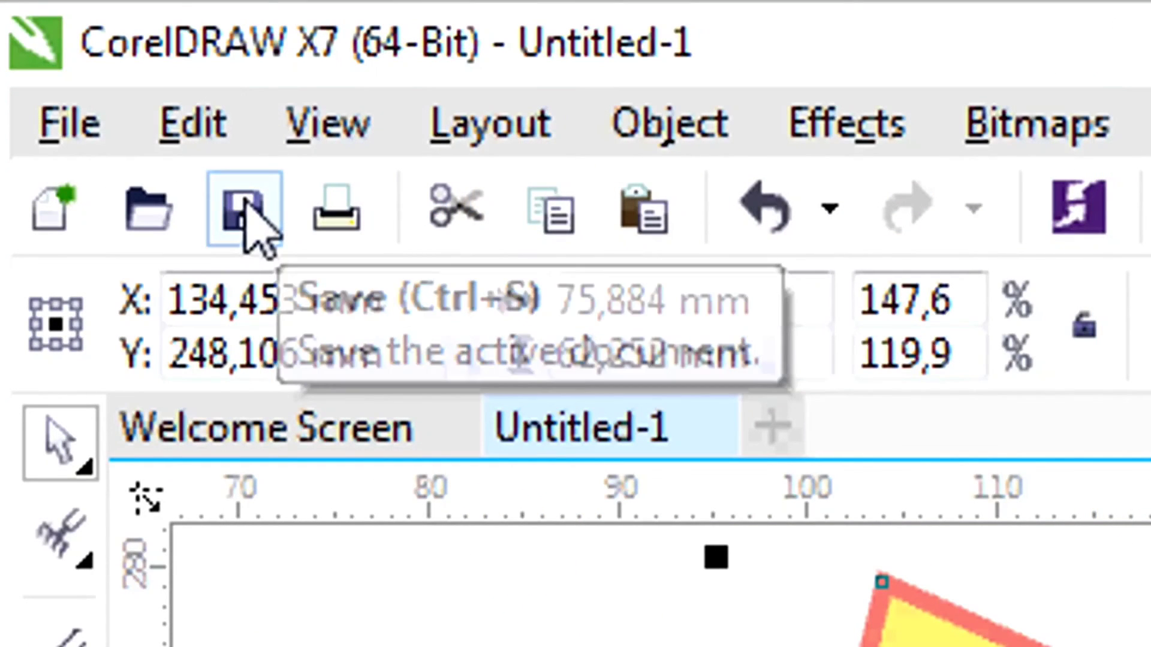
Step: Save the drawing to the Desktop as tut.cdr, reviewing the available file formats and keeping CDR - CorelDRAW
left_click(246, 206)
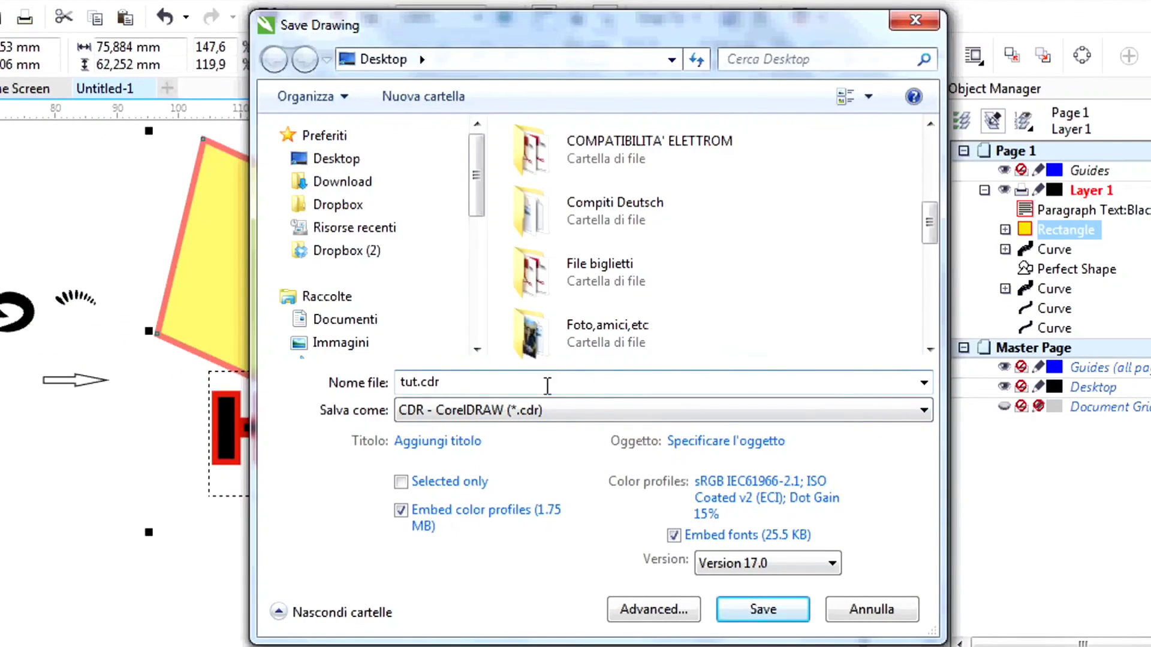
left_click(549, 413)
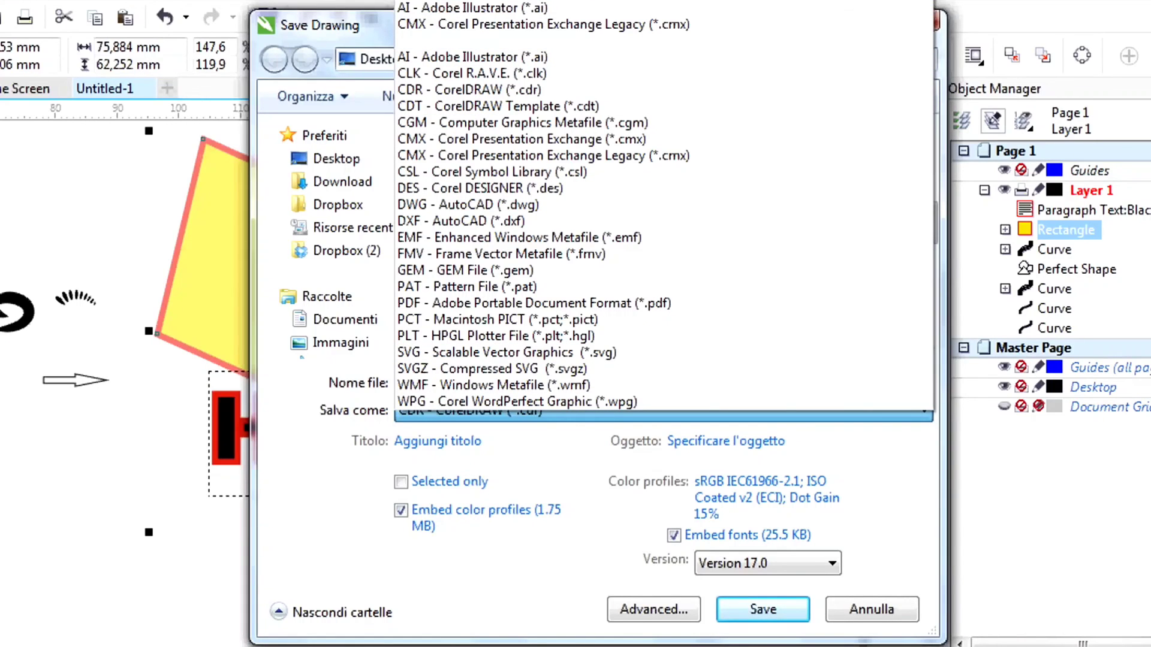
key("Escape")
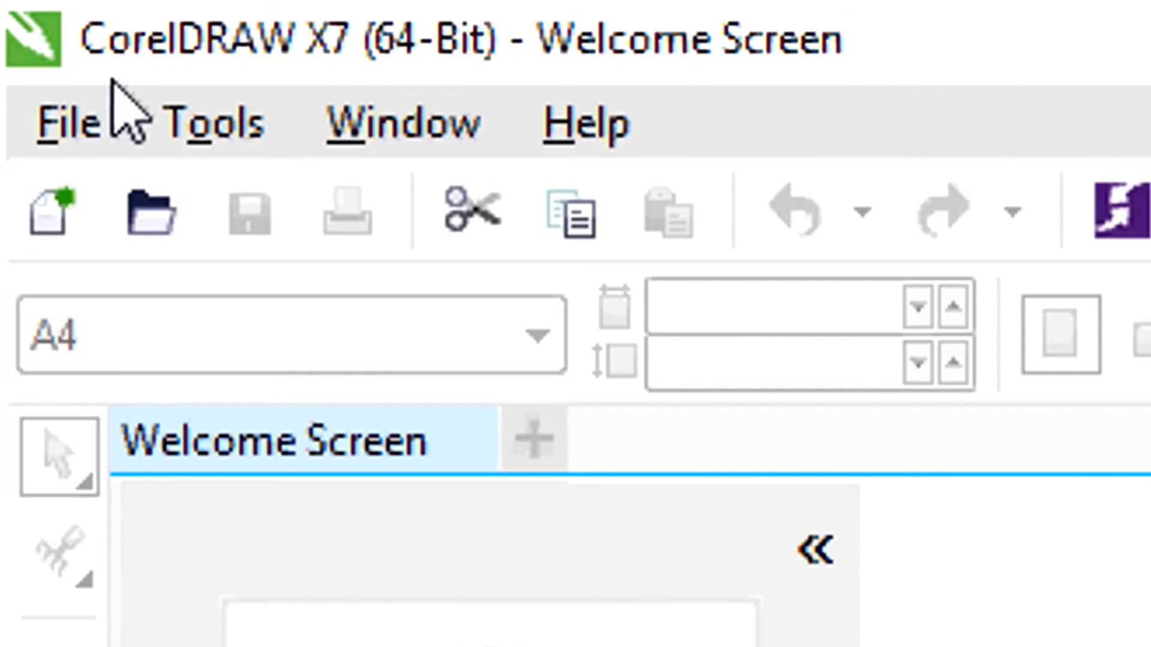
Step: Open the saved drawing tut.cdr from the Desktop
left_click(156, 211)
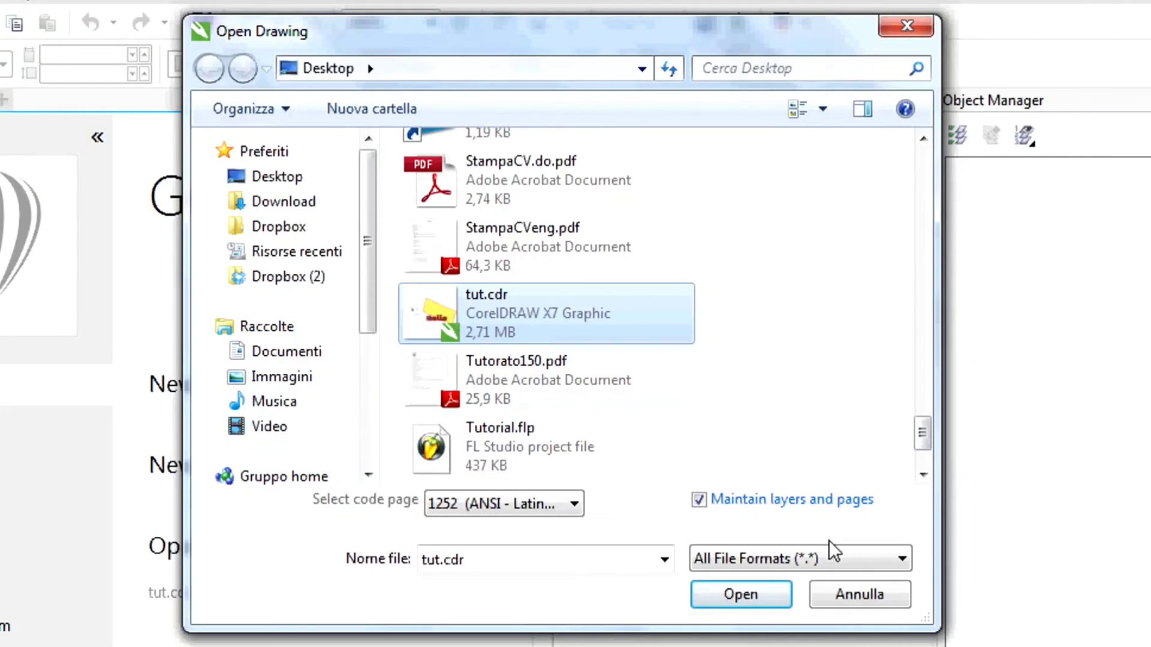
left_click(772, 601)
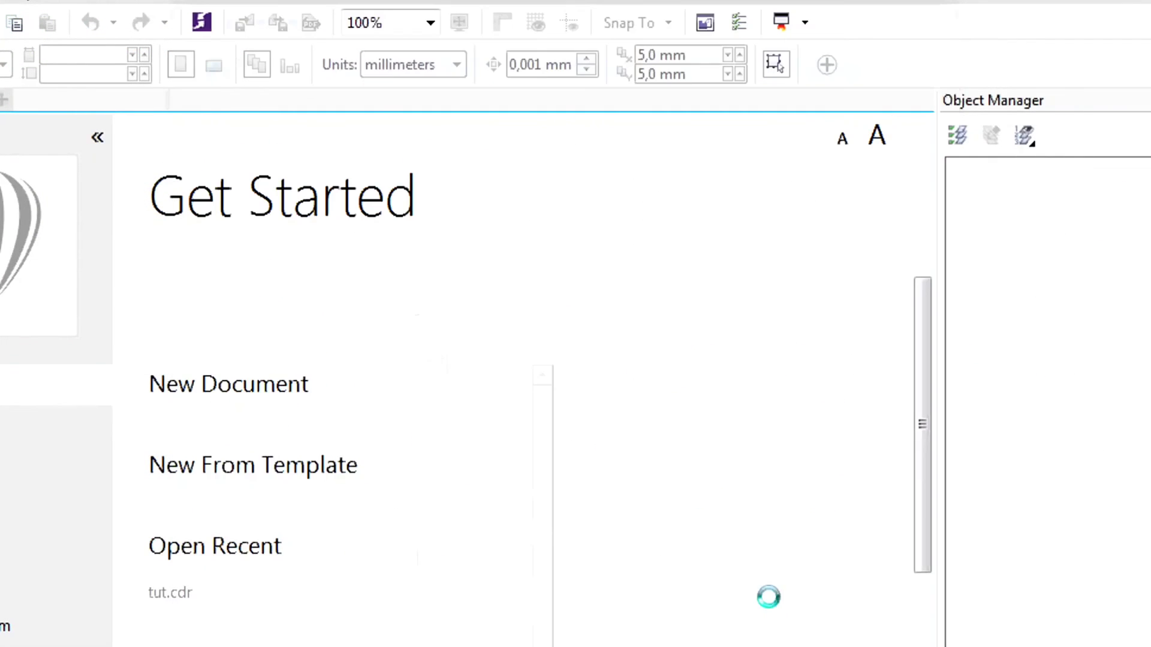